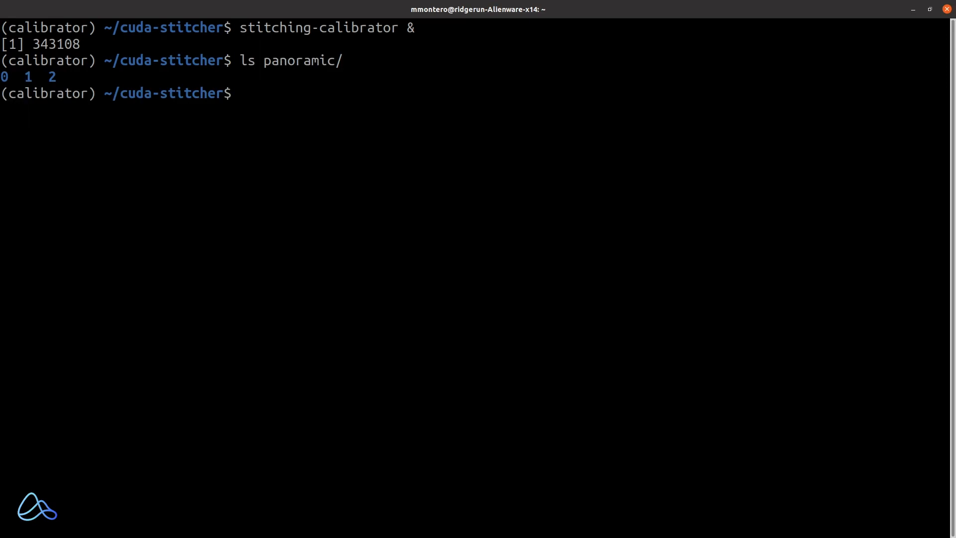
# Show the directory tree of the panoramic folder
pyautogui.write('tree pa')
pyautogui.press('Tab')
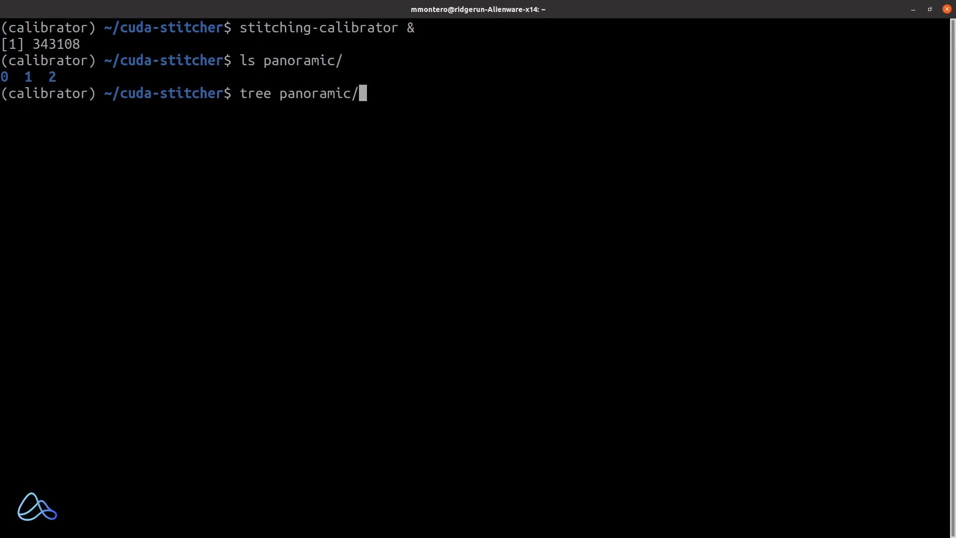
pyautogui.press('Return')
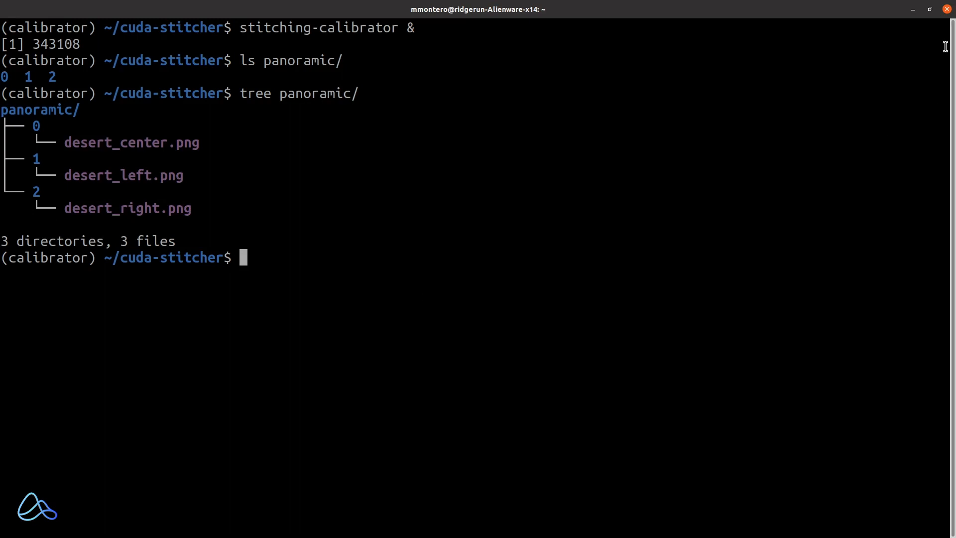
# Switch to the Panoramic Calibration window and load the panoramic folder with the camera images
pyautogui.click(910, 11)
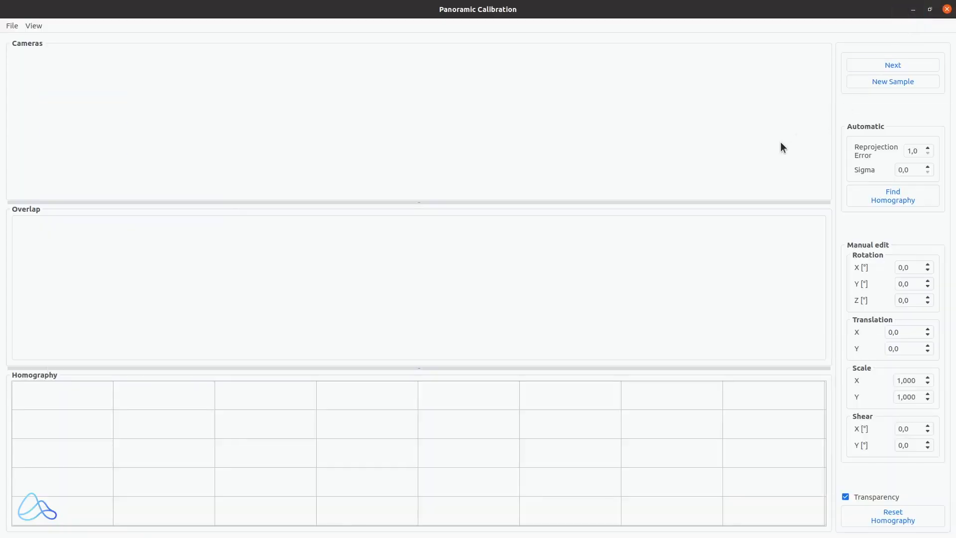
pyautogui.click(13, 29)
pyautogui.click(13, 40)
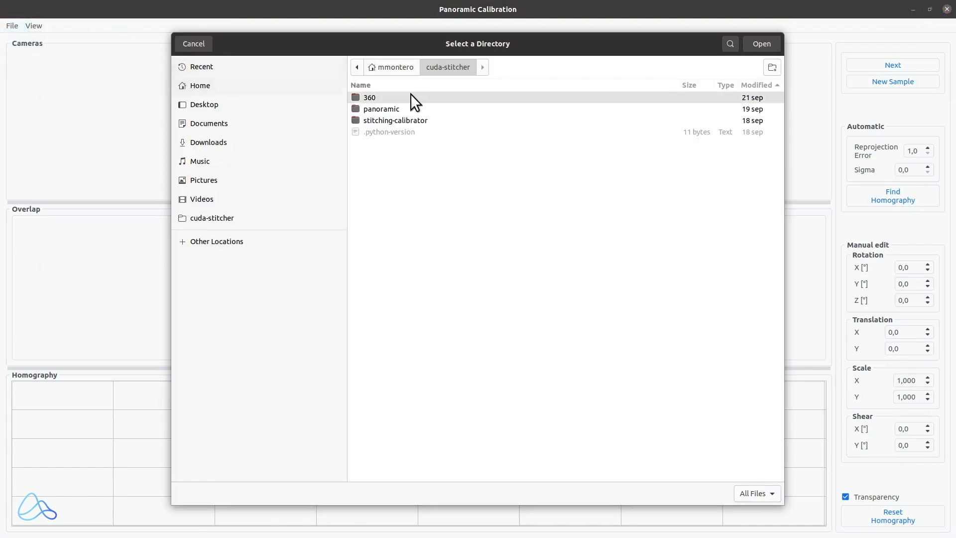
pyautogui.click(414, 107)
pyautogui.click(759, 42)
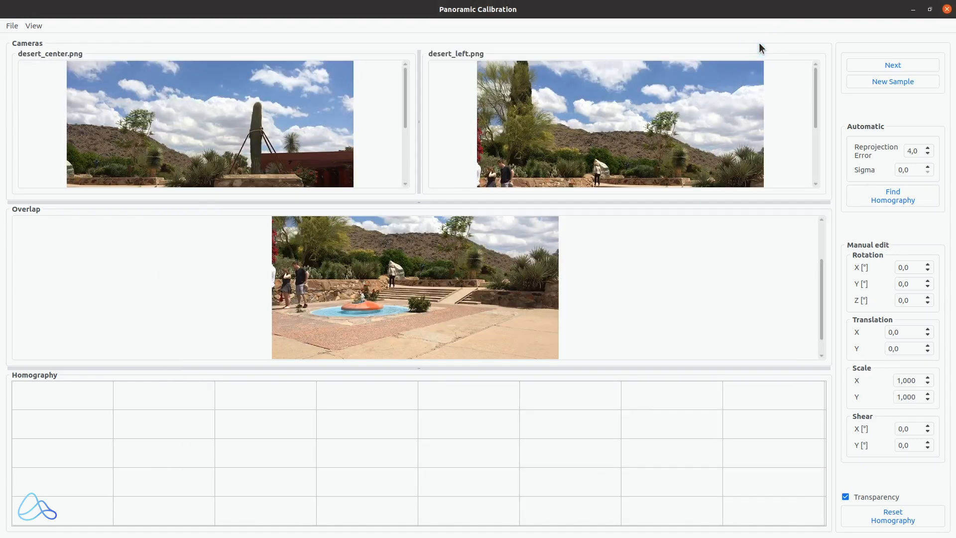
# Separate the desert_left image from the desert_center image in the enlarged Overlap view and try to find the homography
pyautogui.moveTo(566, 202); pyautogui.dragTo(552, 125)
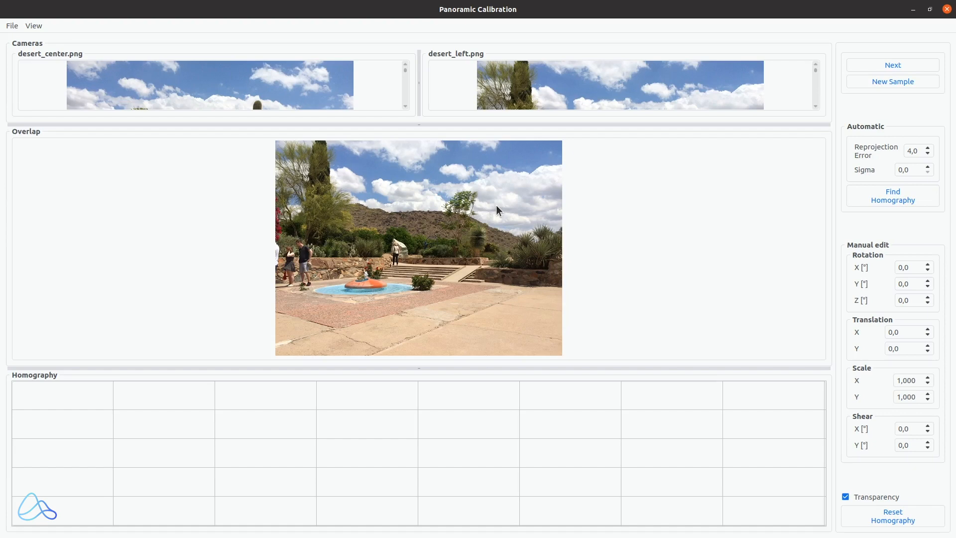
pyautogui.scroll(-1, 496, 205)
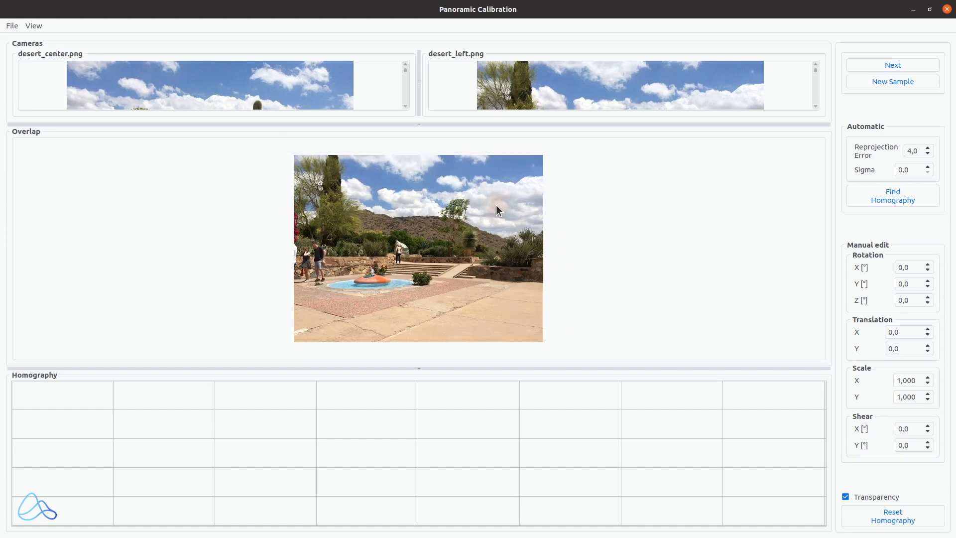
pyautogui.moveTo(492, 205)
pyautogui.mouseDown()
pyautogui.moveTo(456, 211)
pyautogui.moveTo(426, 199)
pyautogui.moveTo(441, 196)
pyautogui.moveTo(350, 202)
pyautogui.mouseUp()
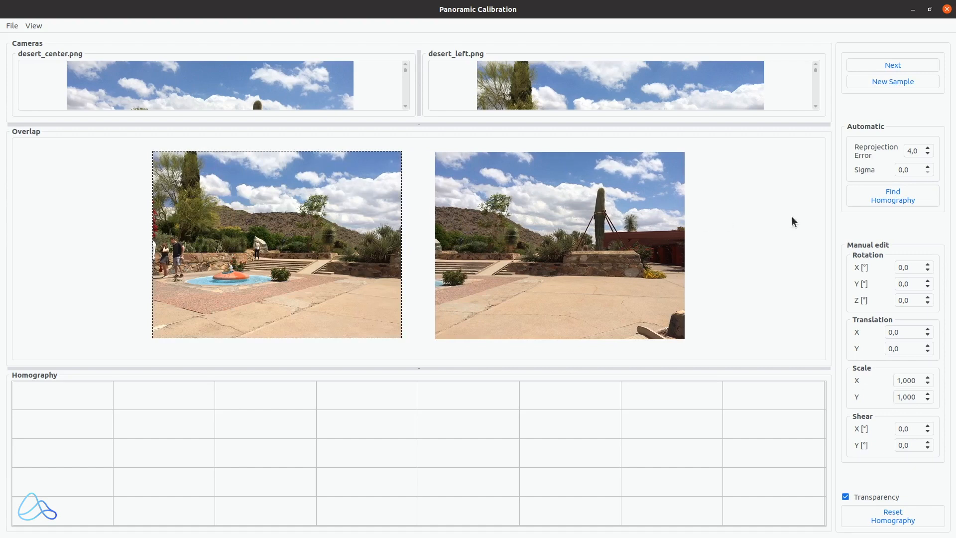
pyautogui.click(920, 206)
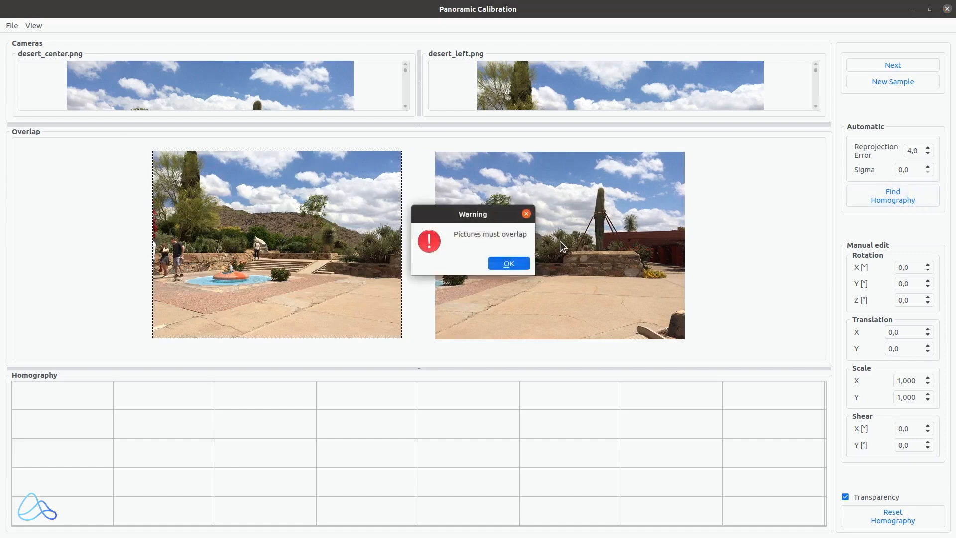
pyautogui.click(509, 264)
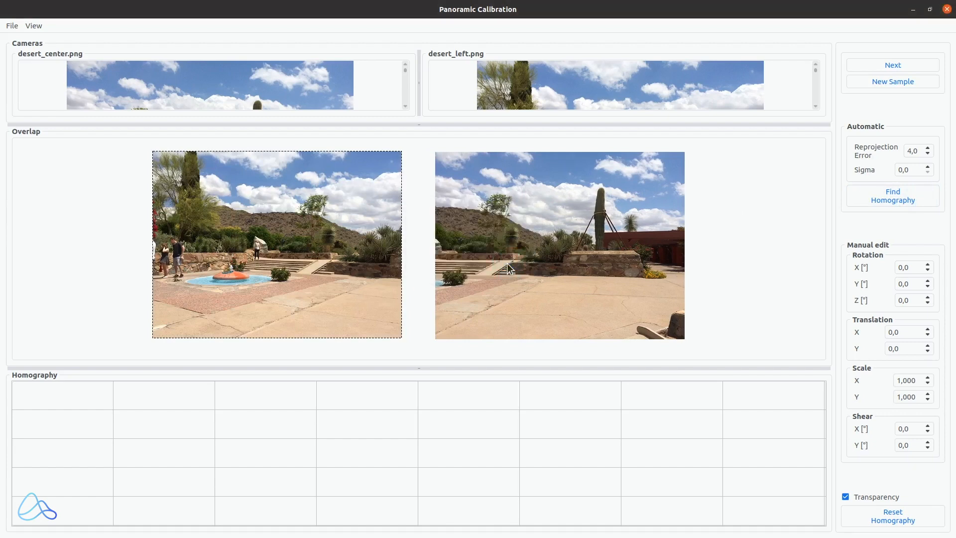
# Overlap the desert_left image with desert_center, aligning the shared scenery, and find the homography
pyautogui.moveTo(348, 232); pyautogui.dragTo(495, 237)
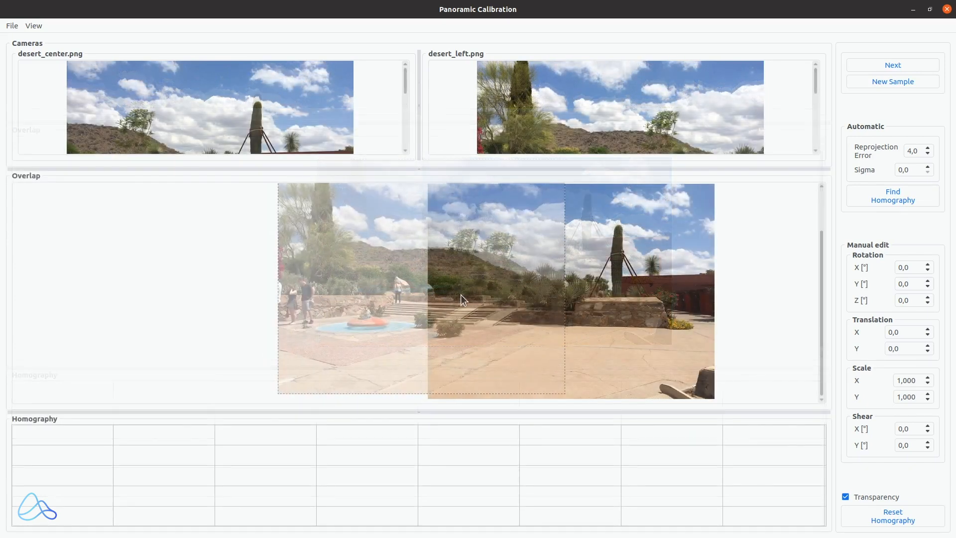
pyautogui.moveTo(461, 295); pyautogui.dragTo(456, 302)
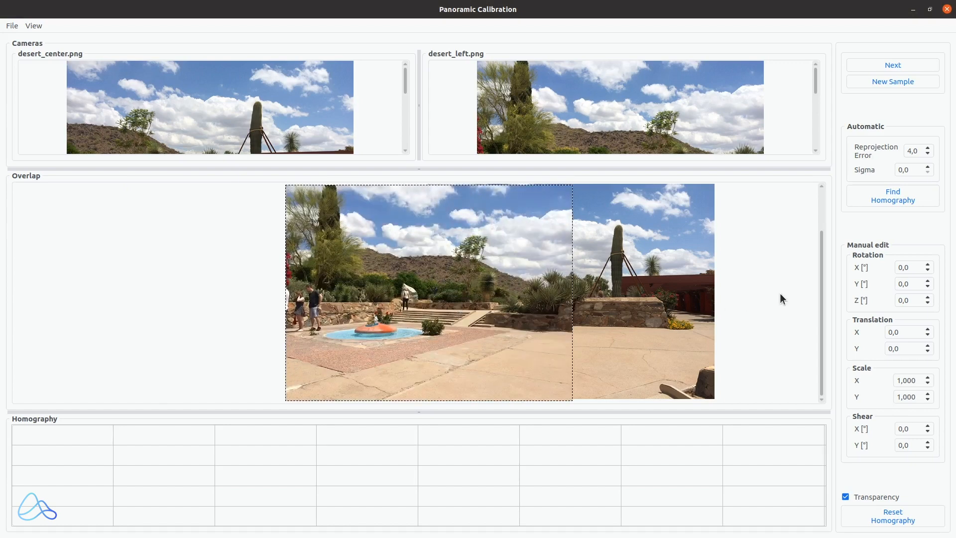
pyautogui.click(911, 200)
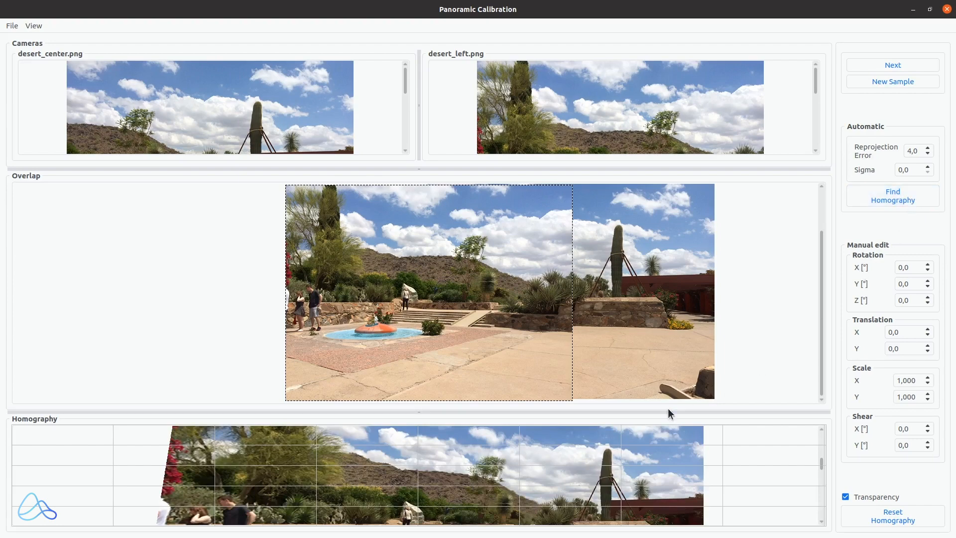
# Enlarge the Homography view around the stitched seam, set the reprojection error to 10 and recompute the homography
pyautogui.moveTo(667, 410); pyautogui.dragTo(657, 253)
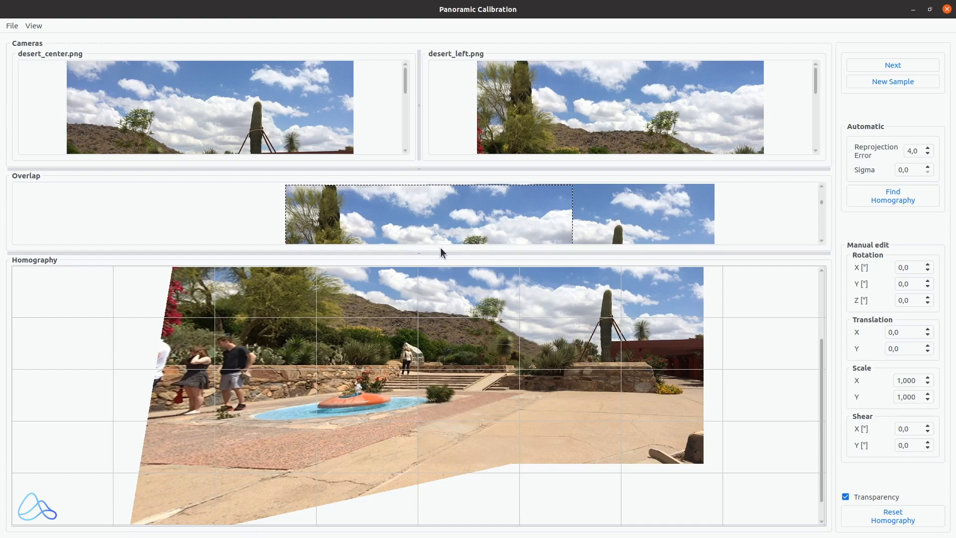
pyautogui.moveTo(441, 253); pyautogui.dragTo(442, 167)
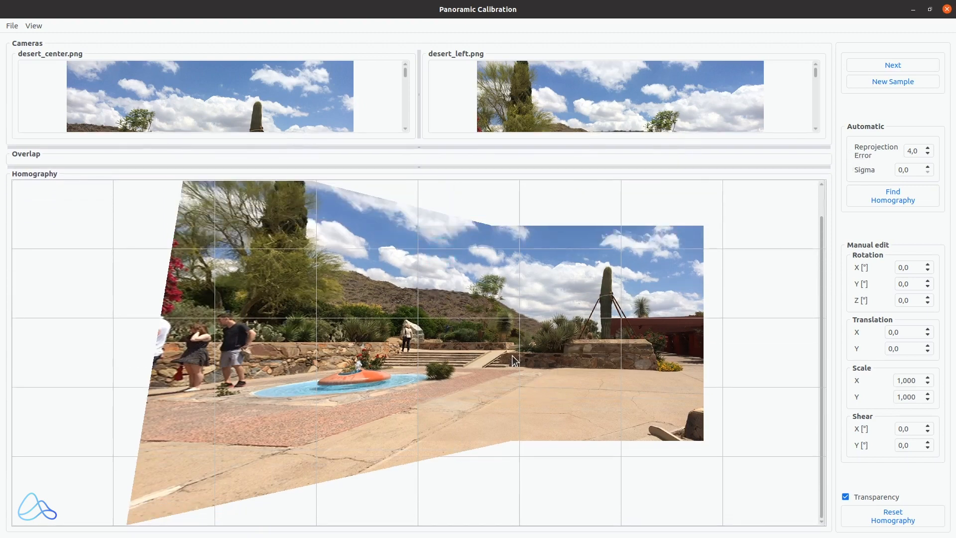
pyautogui.scroll(5, 512, 355)
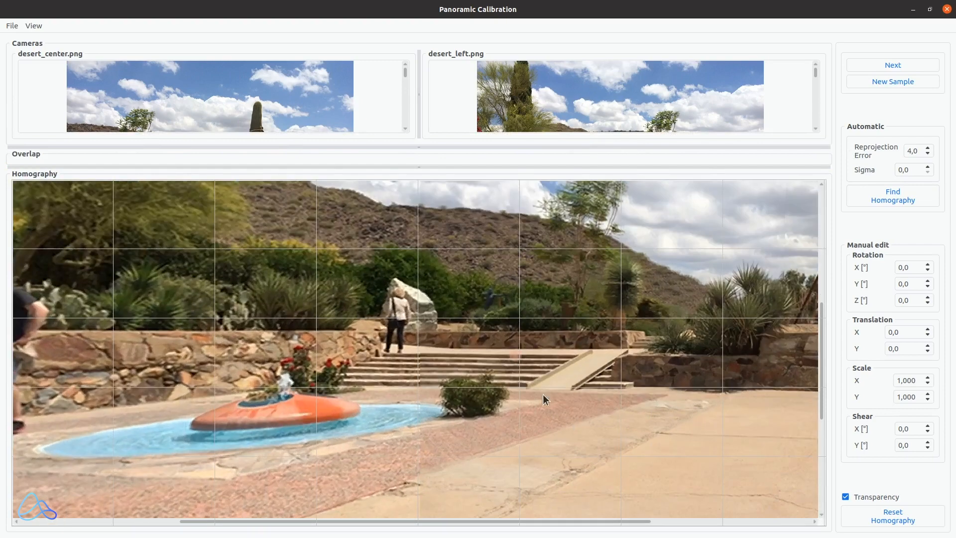
pyautogui.moveTo(543, 395); pyautogui.dragTo(447, 338)
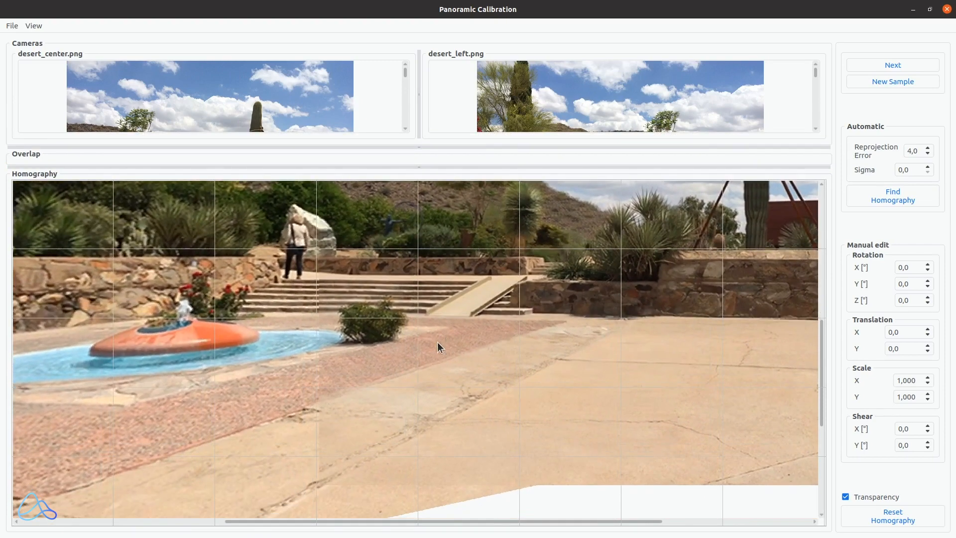
pyautogui.click(912, 149)
pyautogui.press('BackSpace')
pyautogui.write('10')
pyautogui.click(897, 197)
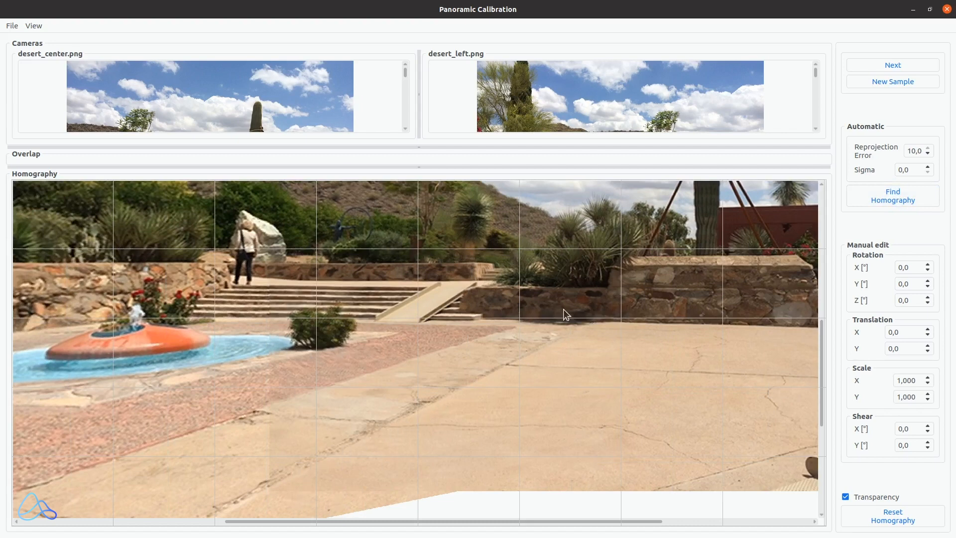
# Set the reprojection error to 4 and recompute the homography
pyautogui.doubleClick(913, 151)
pyautogui.write('4')
pyautogui.click(906, 200)
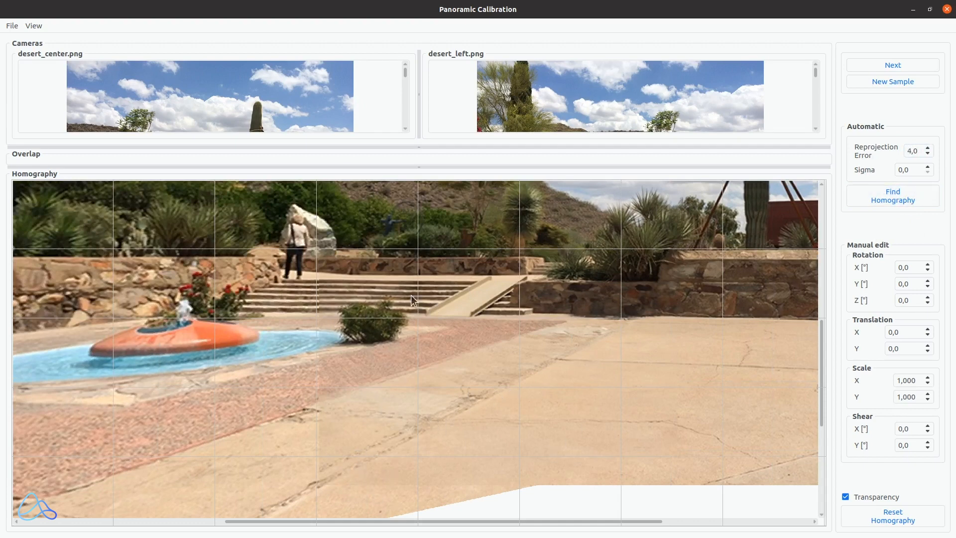
# Change the reprojection error back to 10 and find the homography again
pyautogui.doubleClick(909, 152)
pyautogui.write('10')
pyautogui.click(901, 200)
pyautogui.click(901, 200)
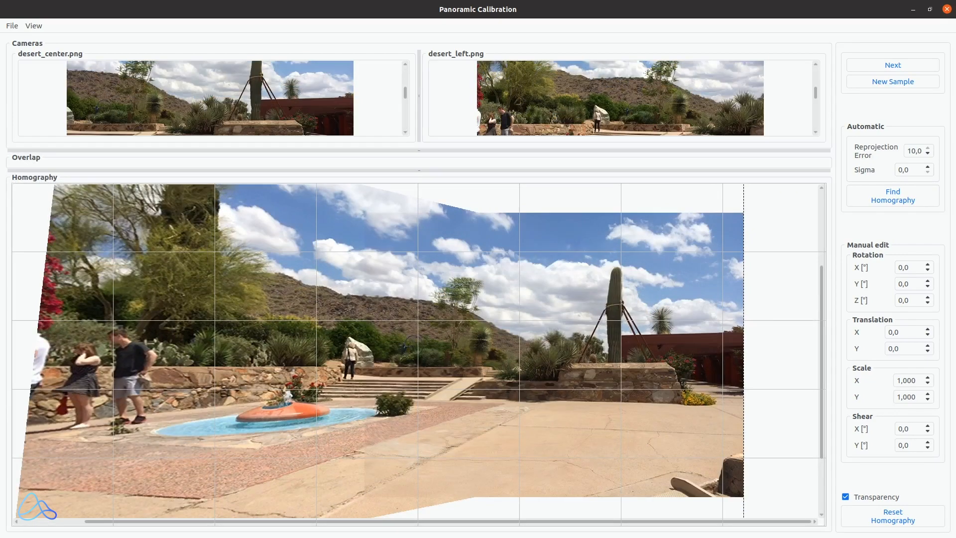
# Set the sigma value to 50 and recompute the homography
pyautogui.doubleClick(901, 170)
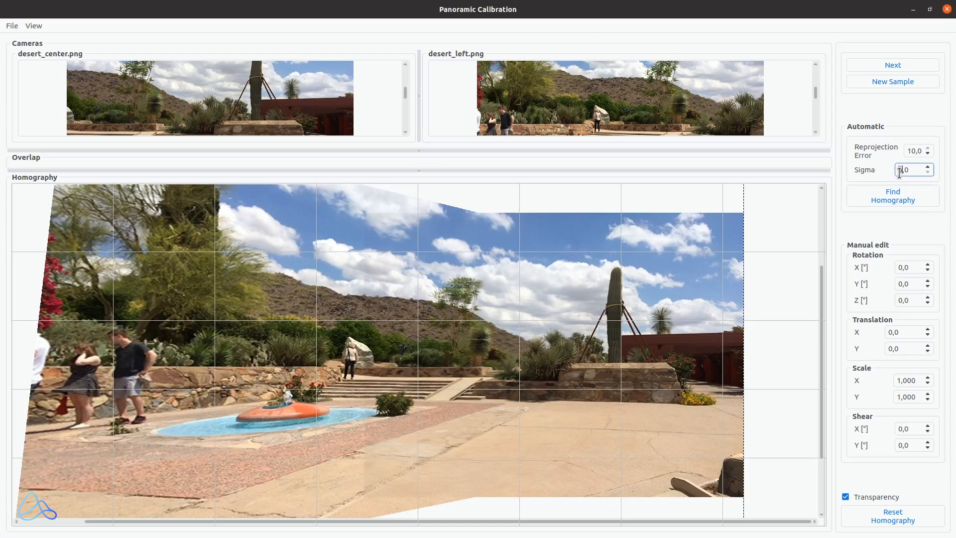
pyautogui.write('50')
pyautogui.press('Return')
pyautogui.click(921, 200)
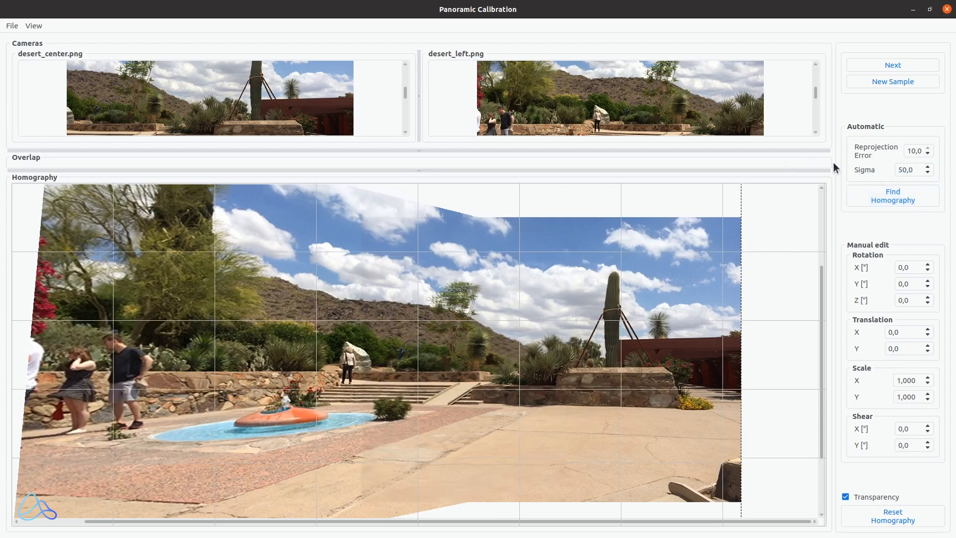
# Return sigma to 0 and recompute the homography
pyautogui.click(900, 167)
pyautogui.doubleClick(900, 166)
pyautogui.write('5')
pyautogui.click(896, 193)
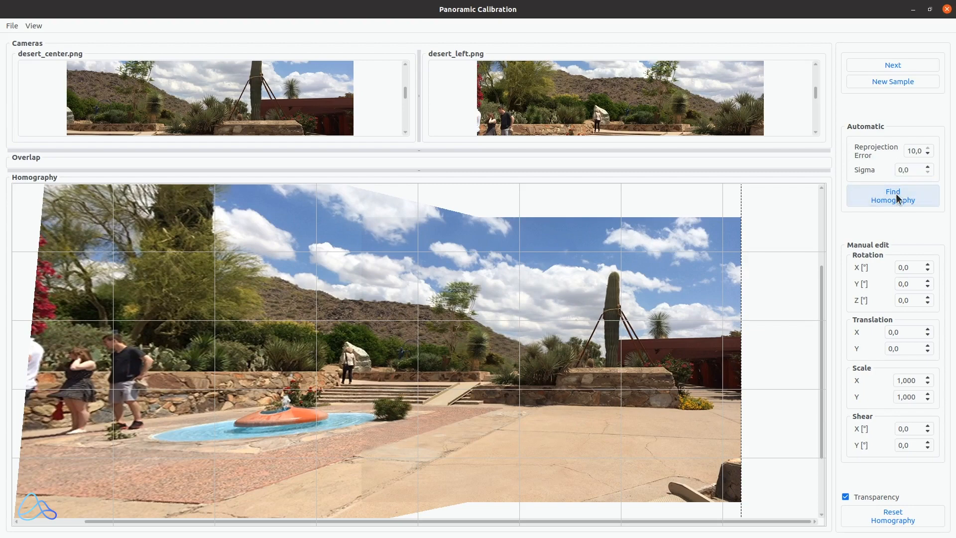
pyautogui.click(896, 193)
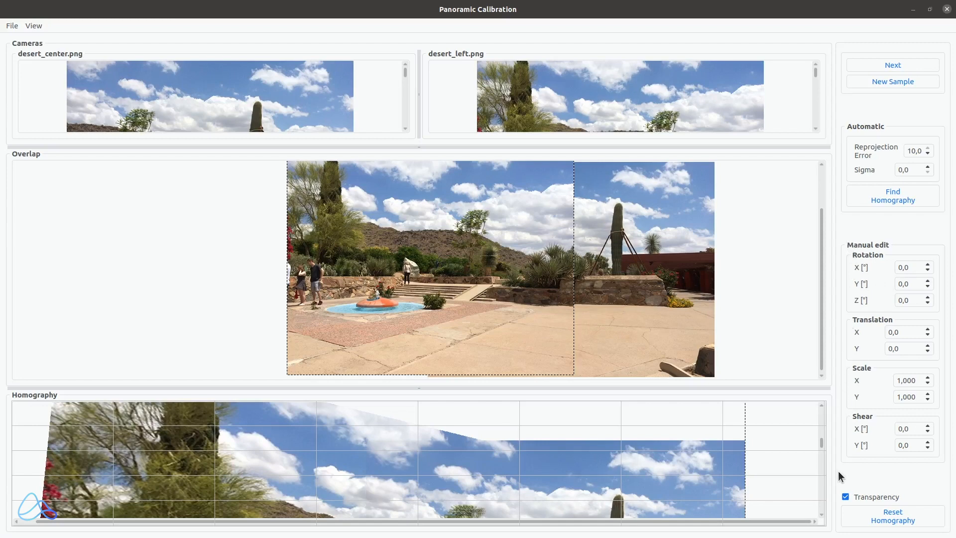
# Inspect the stitched seam up close in the enlarged Homography view, and reset the homography
pyautogui.moveTo(586, 383); pyautogui.dragTo(567, 161)
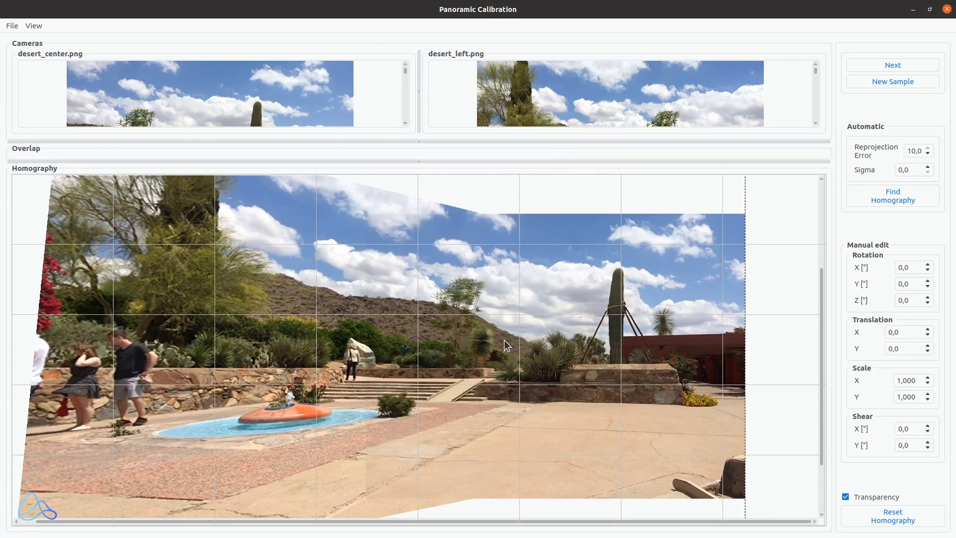
pyautogui.scroll(5, 504, 341)
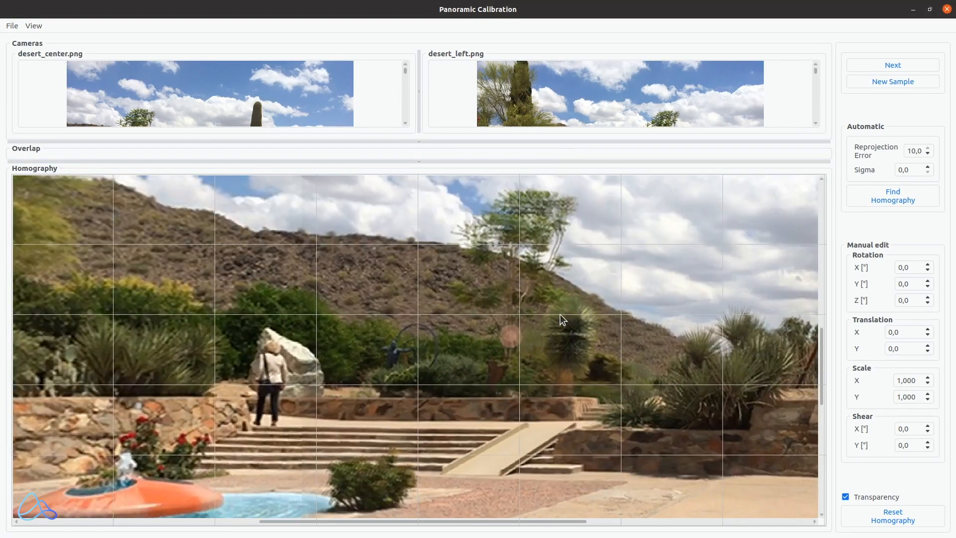
pyautogui.moveTo(560, 313); pyautogui.dragTo(503, 355)
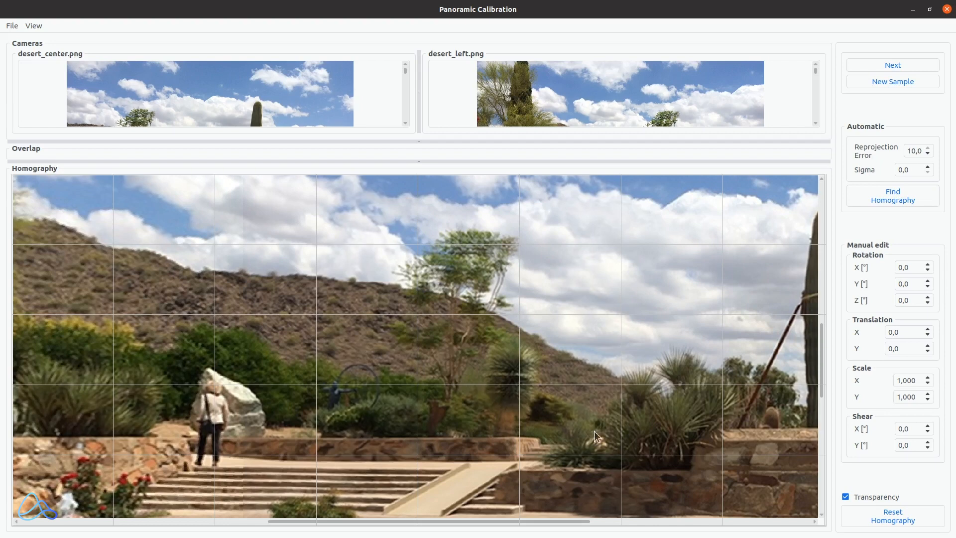
pyautogui.click(903, 525)
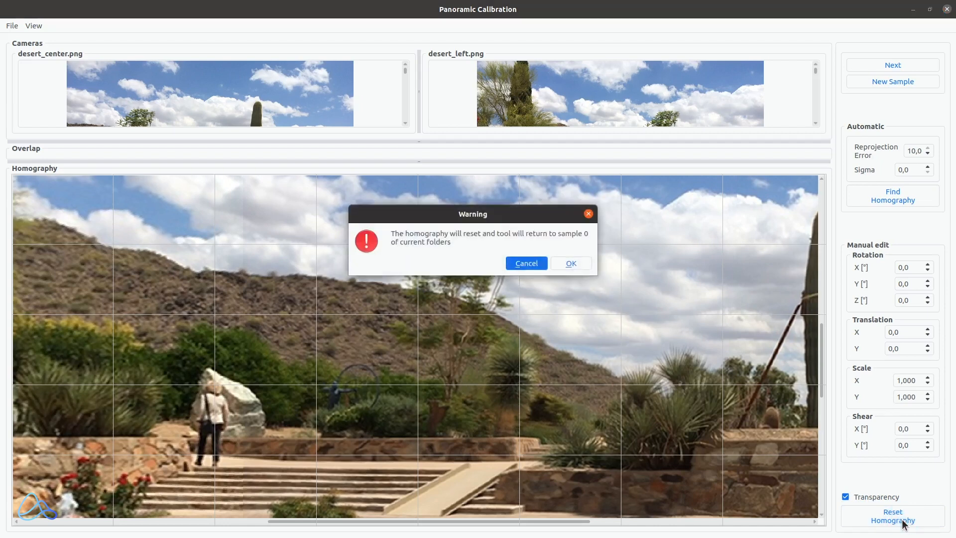
pyautogui.click(572, 264)
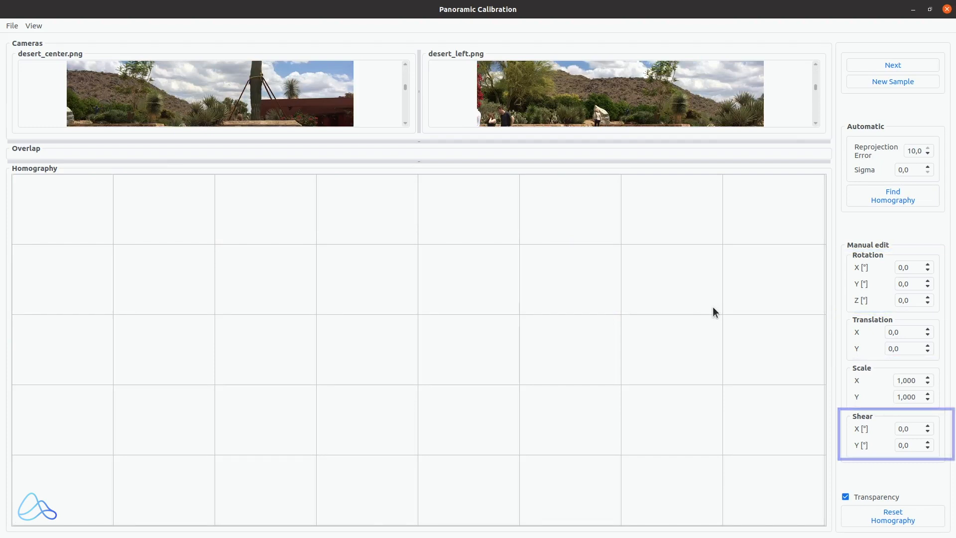
# Raise the manual X translation step by step from zero to 9
pyautogui.click(905, 337)
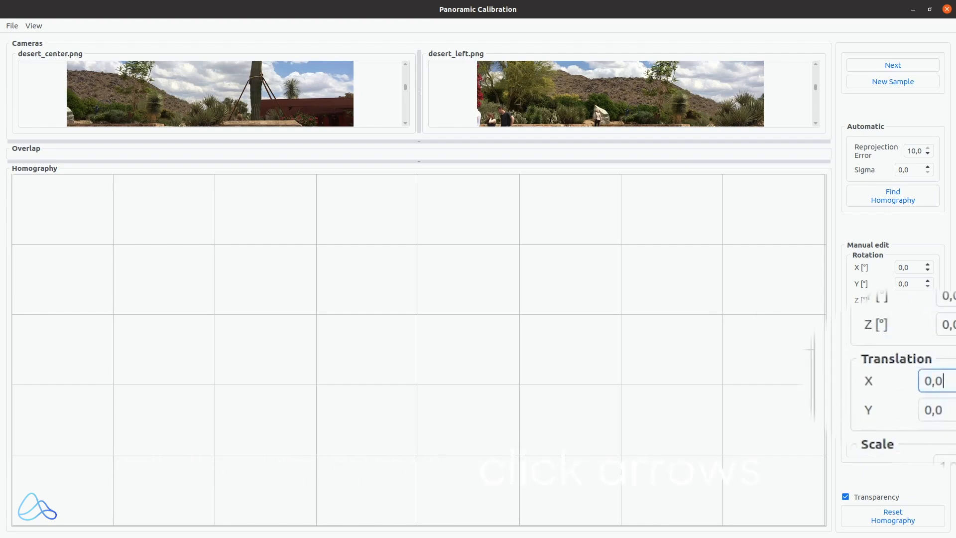
pyautogui.press('Up')
pyautogui.press('Up')
pyautogui.press('Up')
pyautogui.press('Up')
pyautogui.press('Up')
pyautogui.press('Up')
pyautogui.press('Up')
pyautogui.press('Up')
pyautogui.press('Up')
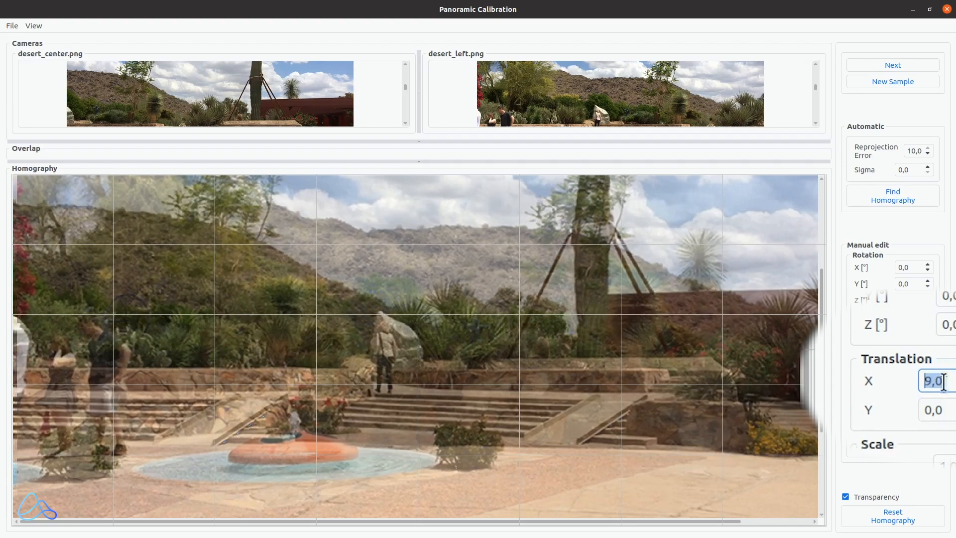
# Set the manual X translation to 100 and raise it step by step to 126
pyautogui.write('100')
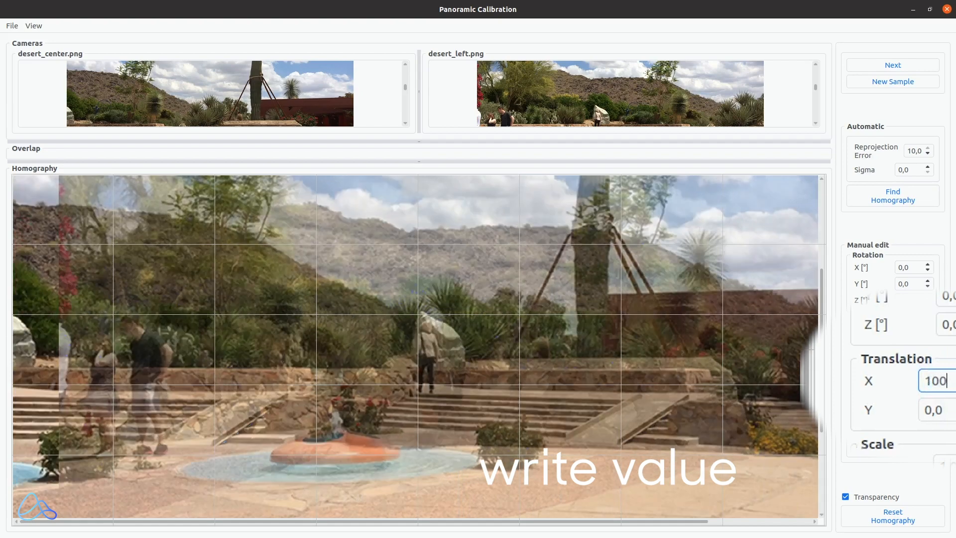
pyautogui.press('Up')
pyautogui.press('Up')
pyautogui.press('Up')
pyautogui.press('Up')
pyautogui.press('Up')
pyautogui.press('Up')
pyautogui.press('Up')
pyautogui.press('Up')
pyautogui.press('Up')
pyautogui.press('Up')
pyautogui.press('Up')
pyautogui.press('Up')
pyautogui.press('Up')
pyautogui.press('Up')
pyautogui.press('Up')
pyautogui.press('Up')
pyautogui.press('Up')
pyautogui.press('Up')
pyautogui.press('Up')
pyautogui.press('Up')
pyautogui.press('Up')
pyautogui.press('Up')
pyautogui.press('Up')
pyautogui.press('Up')
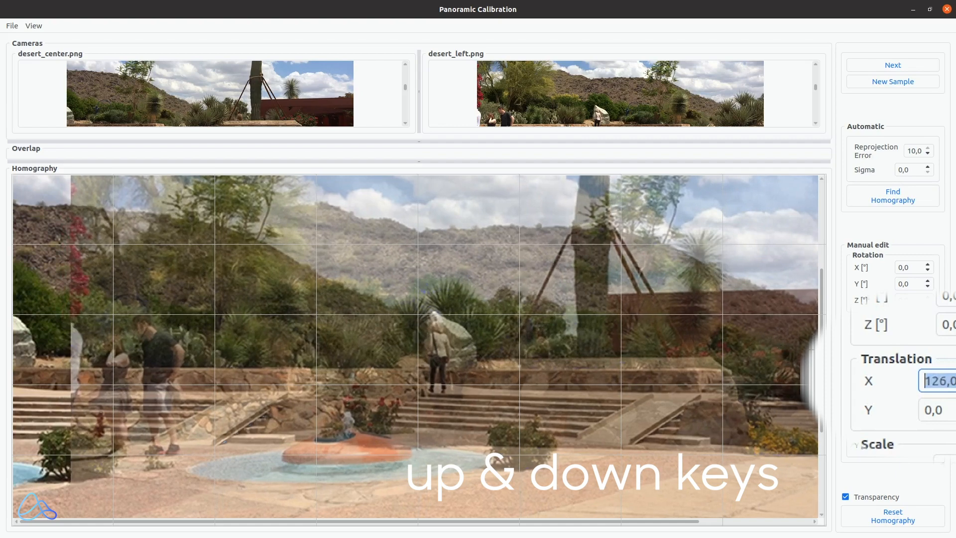
# Lower the manual X translation step by step to 113 and check the whole composite
pyautogui.press('Down')
pyautogui.press('Down')
pyautogui.press('Down')
pyautogui.press('Down')
pyautogui.press('Down')
pyautogui.press('Down')
pyautogui.press('Down')
pyautogui.press('Down')
pyautogui.press('Down')
pyautogui.press('Down')
pyautogui.press('Down')
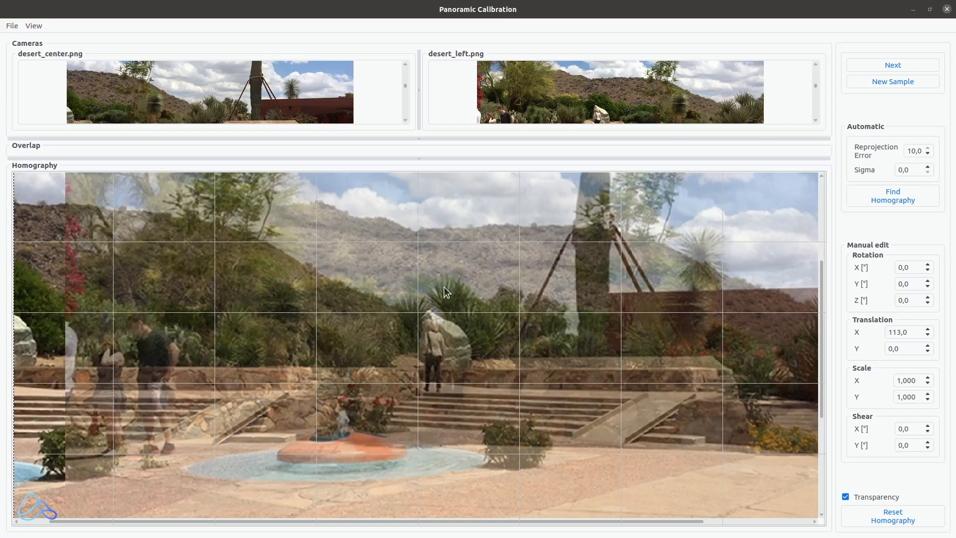
pyautogui.scroll(-5, 443, 286)
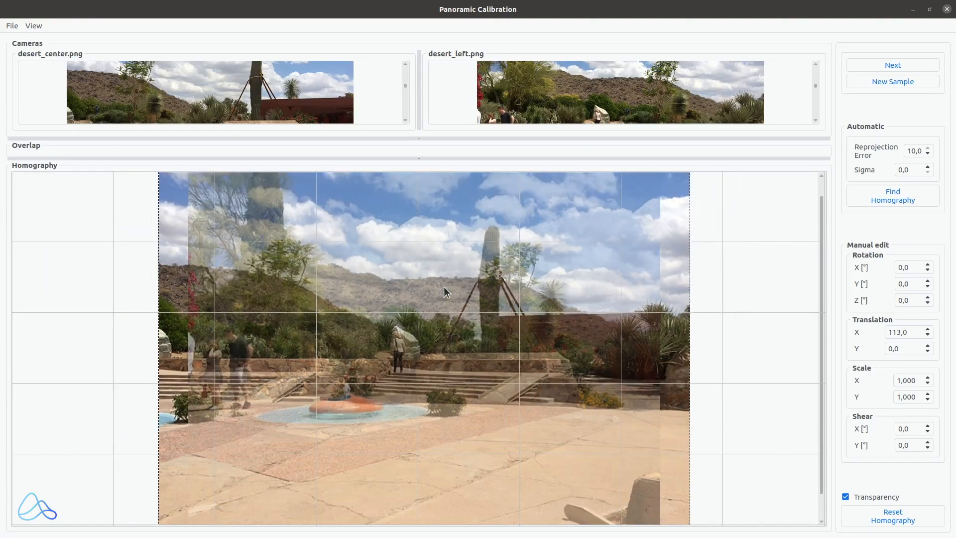
# Set the manual X translation to 2000 to separate the two camera images
pyautogui.scroll(-3, 444, 286)
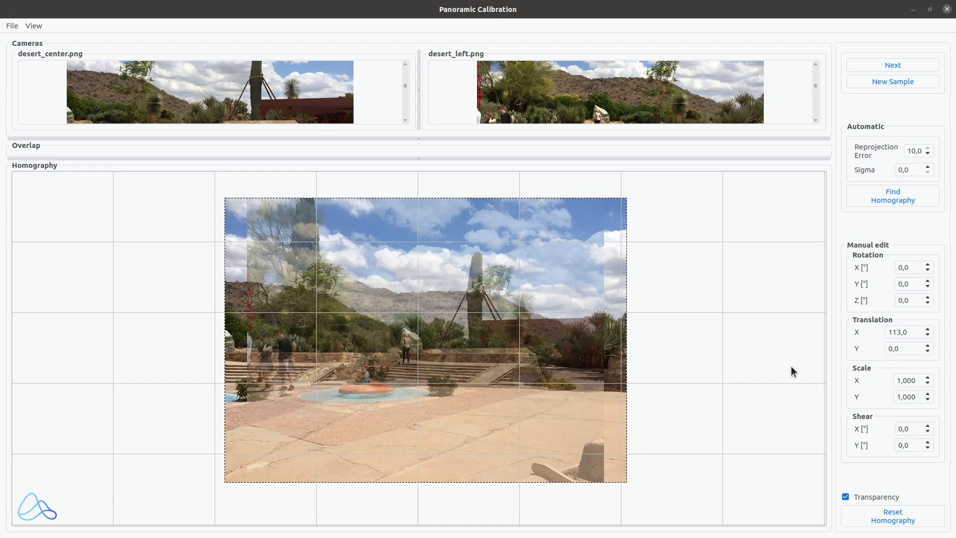
pyautogui.click(896, 335)
pyautogui.doubleClick(896, 335)
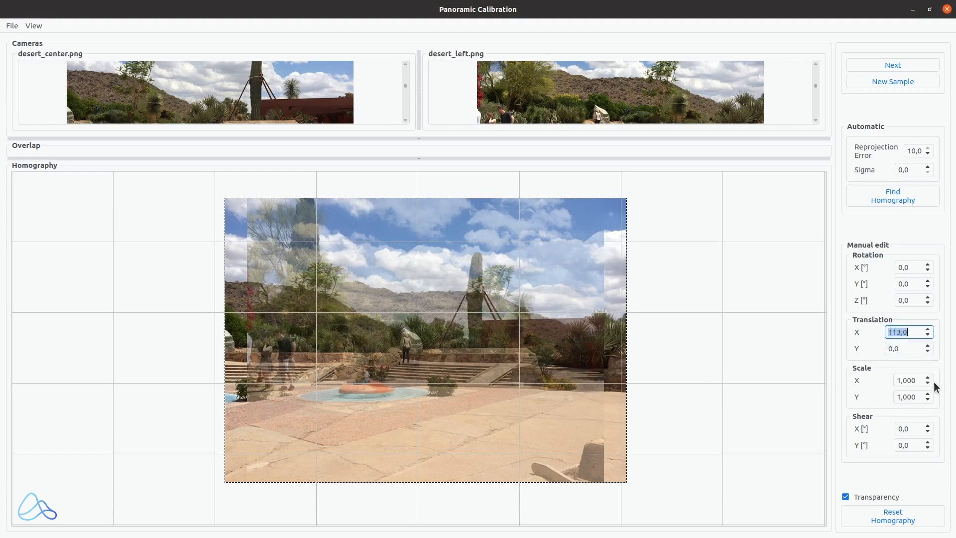
pyautogui.write('2')
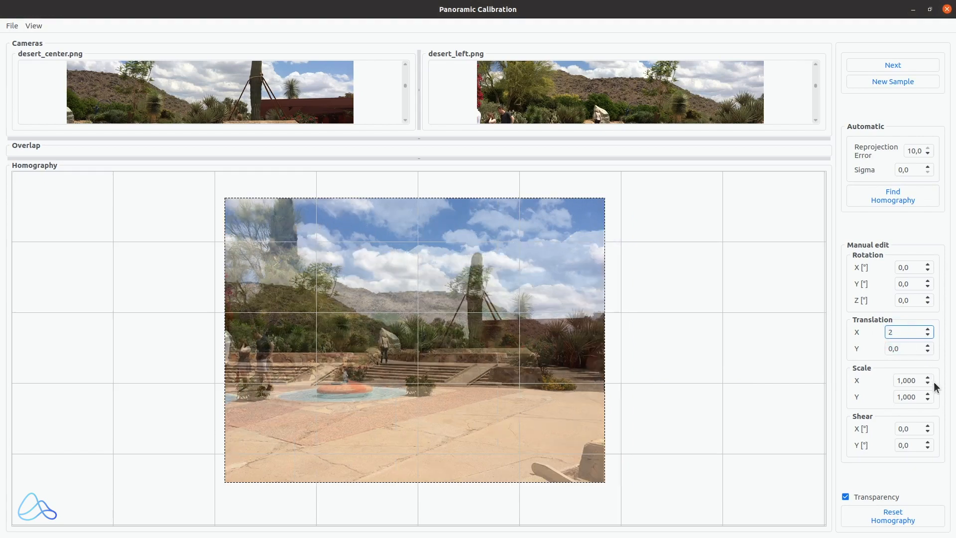
pyautogui.write('000')
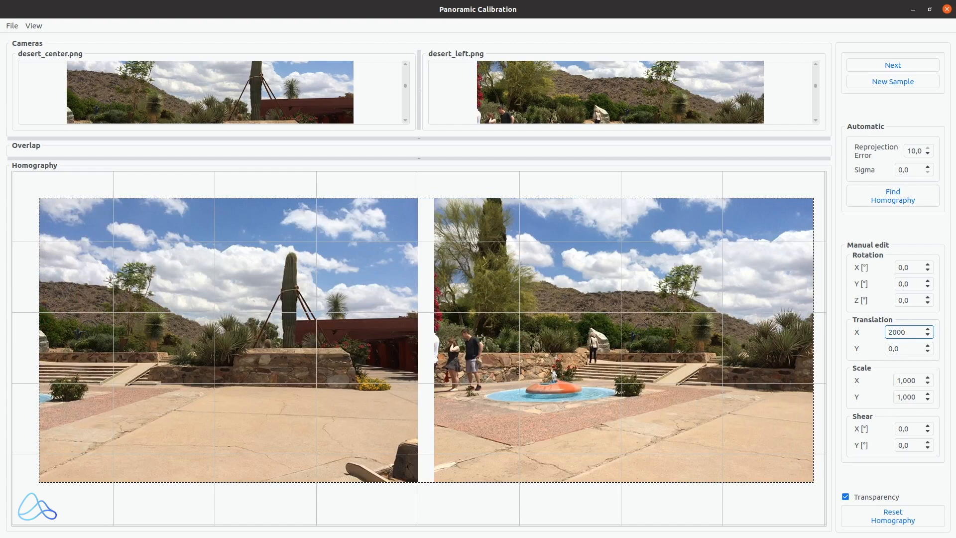
pyautogui.hotkey('alt', 'Tab')
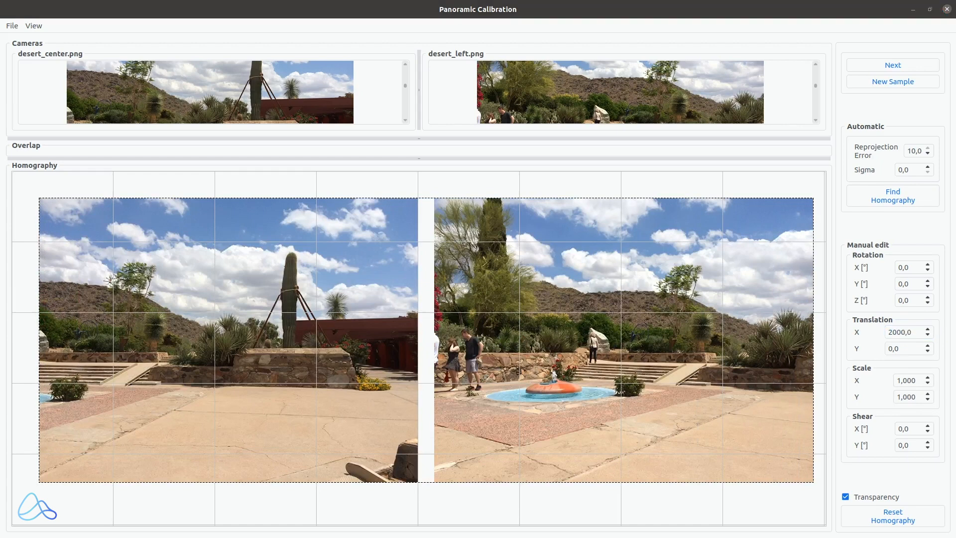
# Lower the manual X translation step by step to 1977 and raise it again to 2025
pyautogui.click(927, 335)
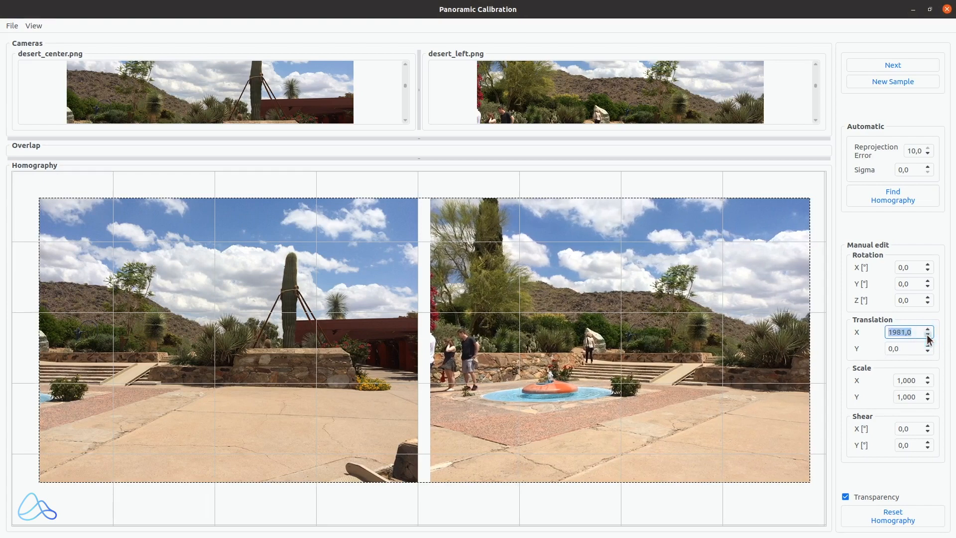
pyautogui.click(927, 329)
pyautogui.click(927, 329)
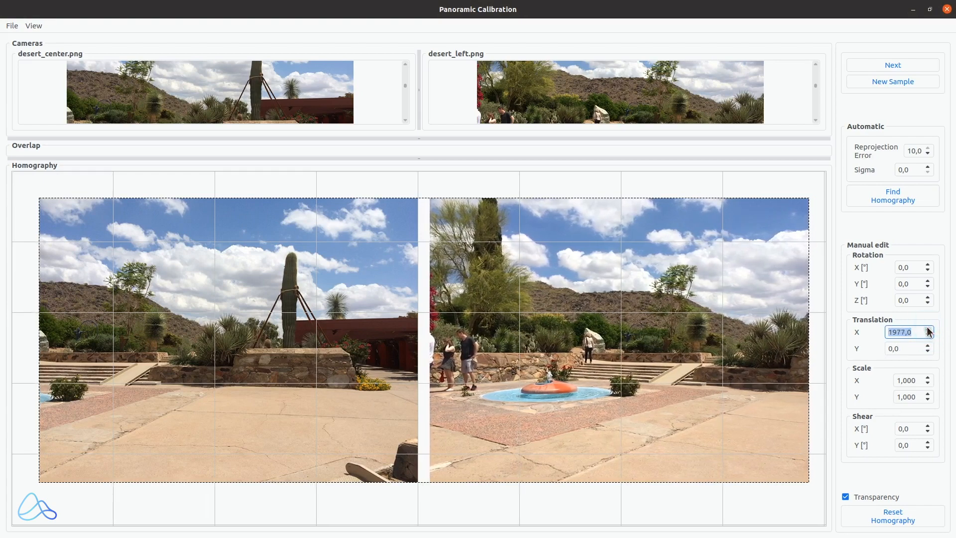
pyautogui.click(928, 329)
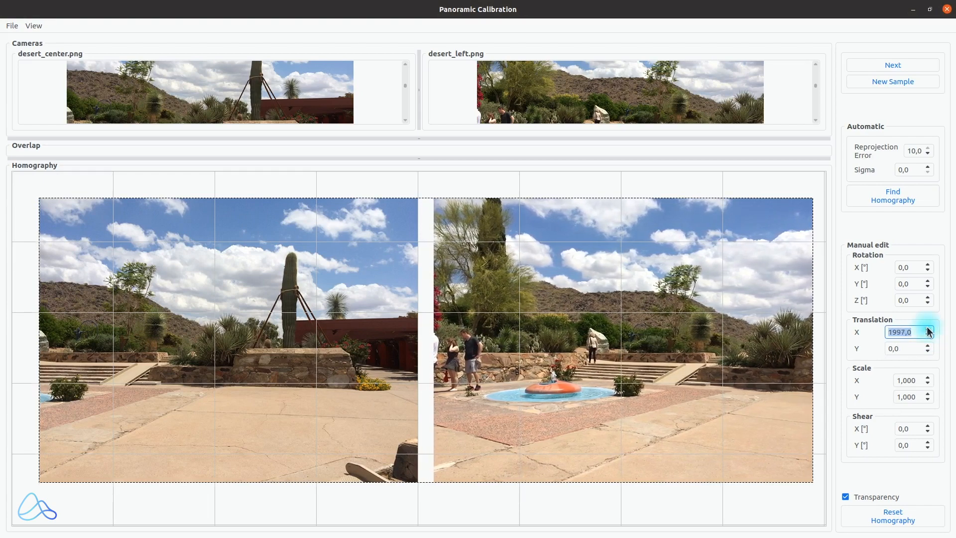
pyautogui.click(927, 330)
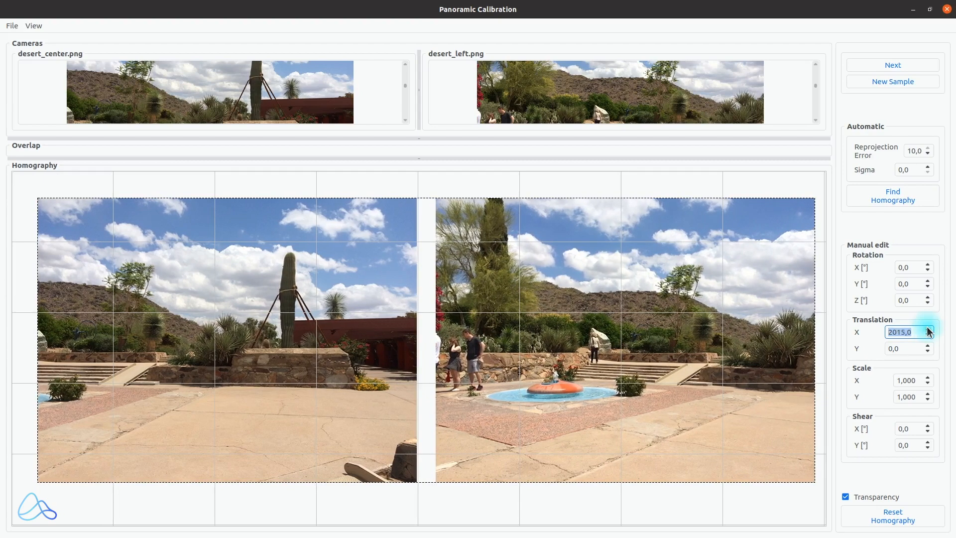
# Try a manual Y translation of -200, and set the translation to X 3000 and Y -100
pyautogui.click(903, 344)
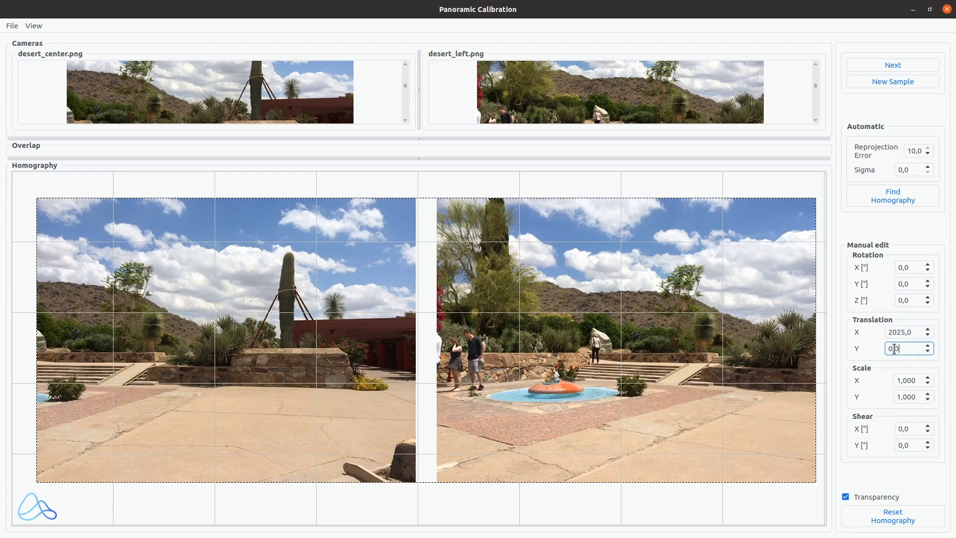
pyautogui.doubleClick(894, 349)
pyautogui.write('-200')
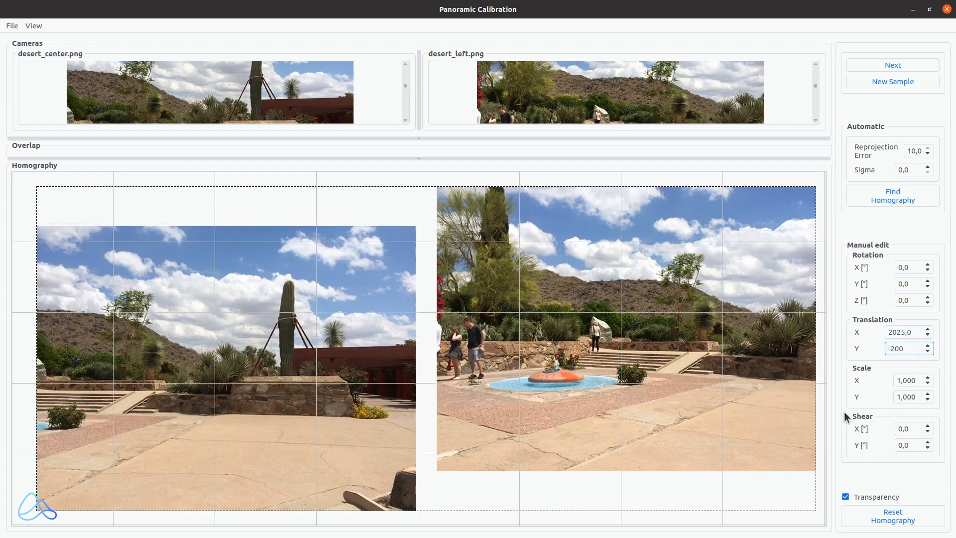
pyautogui.press('BackSpace')
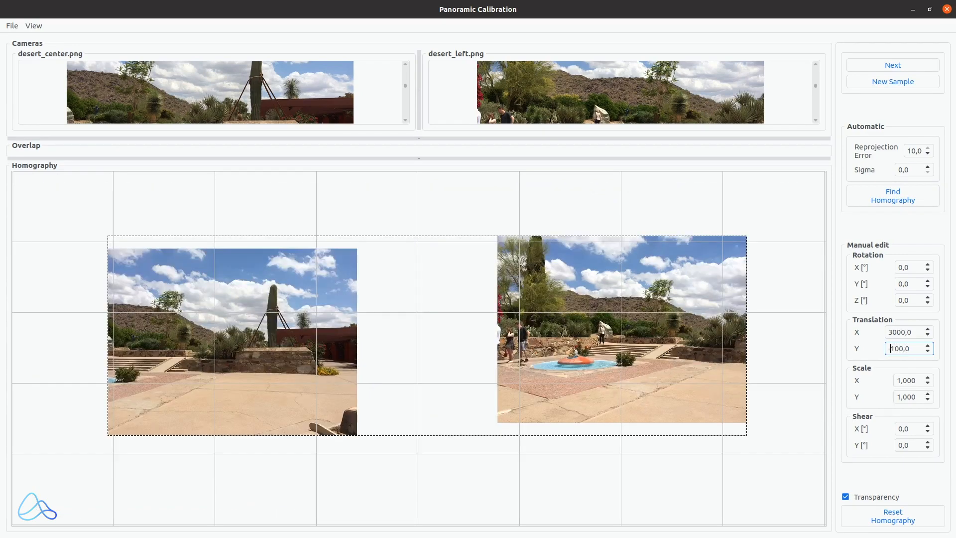
# Raise the manual X rotation of the desert_left image gradually to 39,1° to tilt it in perspective
pyautogui.hotkey('shift', 'Tab')
pyautogui.hotkey('shift', 'Tab')
pyautogui.hotkey('shift', 'Tab')
pyautogui.hotkey('shift', 'Tab')
pyautogui.press('Up')
pyautogui.press('Up')
pyautogui.press('Up')
pyautogui.press('Up')
pyautogui.press('Up')
pyautogui.press('Up')
pyautogui.press('Up')
pyautogui.press('Up')
pyautogui.press('Up')
pyautogui.press('Up')
pyautogui.press('Up')
pyautogui.press('Up')
pyautogui.press('Up')
pyautogui.press('Up')
pyautogui.press('Up')
pyautogui.press('Up')
pyautogui.press('Up')
pyautogui.press('Up')
pyautogui.press('Up')
pyautogui.press('Up')
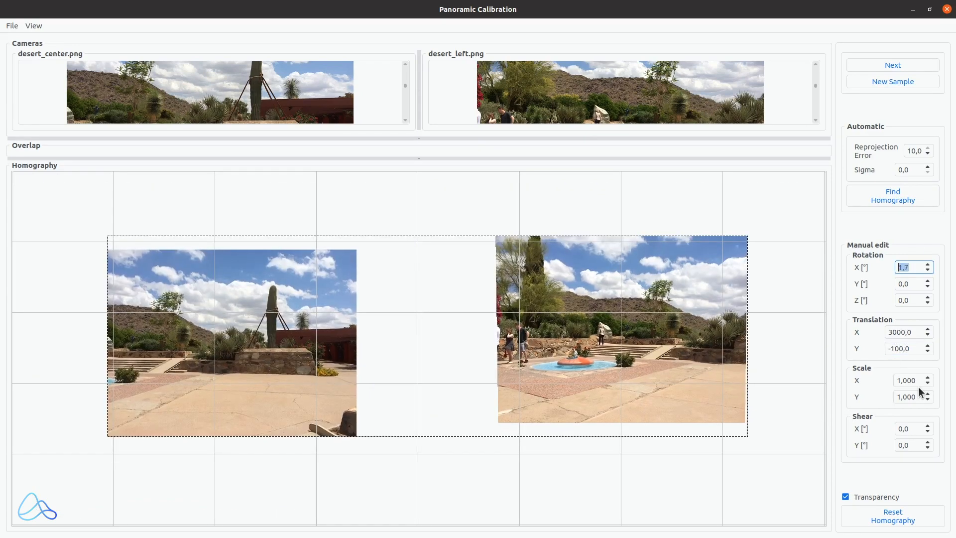
pyautogui.press('Up')
pyautogui.press('Up')
pyautogui.press('Up')
pyautogui.press('Up')
pyautogui.press('Up')
pyautogui.press('Up')
pyautogui.press('Up')
pyautogui.press('Up')
pyautogui.press('Up')
pyautogui.press('Up')
pyautogui.press('Up')
pyautogui.press('Up')
pyautogui.press('Up')
pyautogui.press('Up')
pyautogui.press('Up')
pyautogui.press('Up')
pyautogui.press('Up')
pyautogui.press('Up')
pyautogui.press('Up')
pyautogui.press('Up')
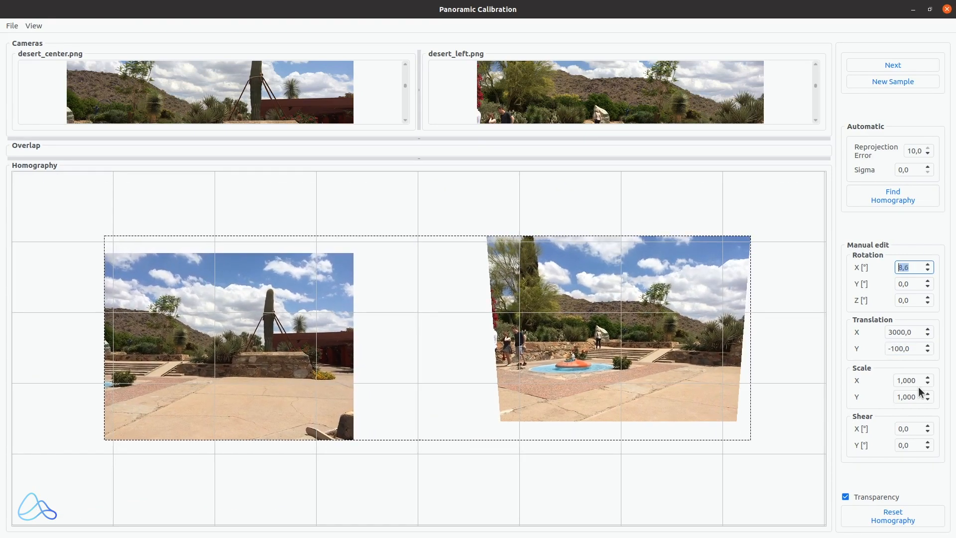
pyautogui.press('Up')
pyautogui.press('Up')
pyautogui.press('Up')
pyautogui.press('Up')
pyautogui.press('Up')
pyautogui.press('Up')
pyautogui.press('Up')
pyautogui.press('Up')
pyautogui.press('Up')
pyautogui.press('Up')
pyautogui.press('Up')
pyautogui.press('Up')
pyautogui.press('Up')
pyautogui.press('Up')
pyautogui.press('Up')
pyautogui.press('Up')
pyautogui.press('Up')
pyautogui.press('Up')
pyautogui.press('Up')
pyautogui.press('Up')
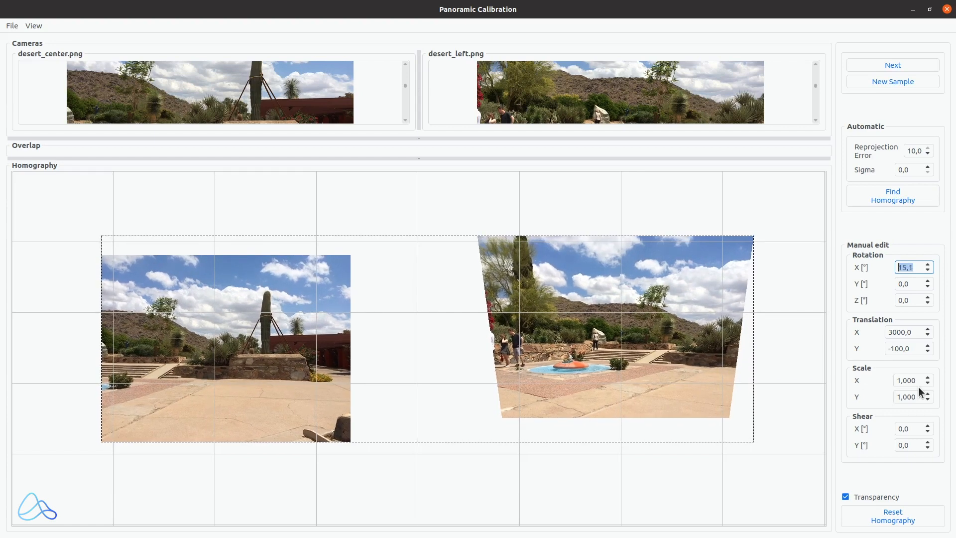
pyautogui.press('Up')
pyautogui.press('Up')
pyautogui.press('Up')
pyautogui.press('Up')
pyautogui.press('Up')
pyautogui.press('Up')
pyautogui.press('Up')
pyautogui.press('Up')
pyautogui.press('Up')
pyautogui.press('Up')
pyautogui.press('Up')
pyautogui.press('Up')
pyautogui.press('Up')
pyautogui.press('Up')
pyautogui.press('Up')
pyautogui.press('Up')
pyautogui.press('Up')
pyautogui.press('Up')
pyautogui.press('Up')
pyautogui.press('Up')
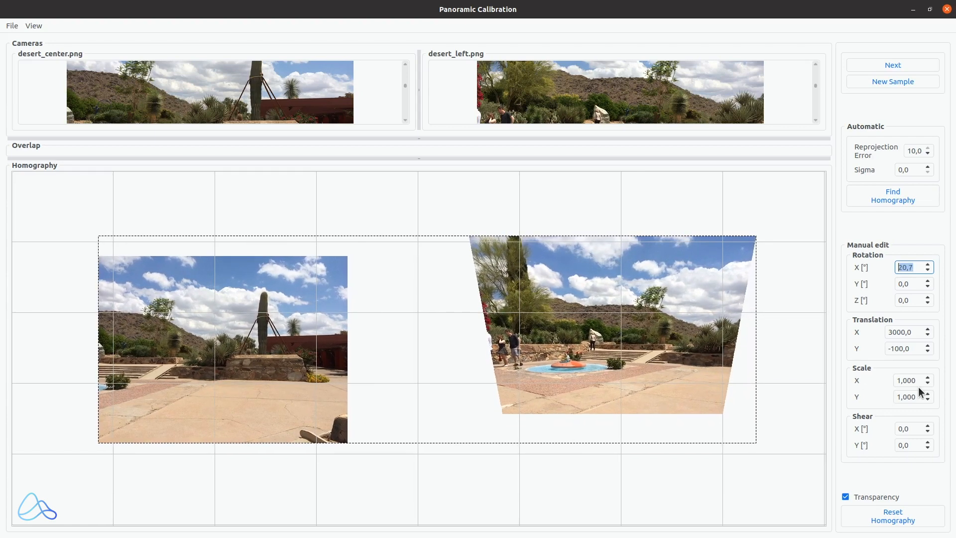
pyautogui.press('Up')
pyautogui.press('Up')
pyautogui.press('Up')
pyautogui.press('Up')
pyautogui.press('Up')
pyautogui.press('Up')
pyautogui.press('Up')
pyautogui.press('Up')
pyautogui.press('Up')
pyautogui.press('Up')
pyautogui.press('Up')
pyautogui.press('Up')
pyautogui.press('Up')
pyautogui.press('Up')
pyautogui.press('Up')
pyautogui.press('Up')
pyautogui.press('Up')
pyautogui.press('Up')
pyautogui.press('Up')
pyautogui.press('Up')
pyautogui.press('Up')
pyautogui.press('Up')
pyautogui.press('Up')
pyautogui.press('Up')
pyautogui.press('Up')
pyautogui.press('Up')
pyautogui.press('Up')
pyautogui.press('Up')
pyautogui.press('Up')
pyautogui.press('Up')
pyautogui.press('Up')
pyautogui.press('Up')
pyautogui.press('Up')
pyautogui.press('Up')
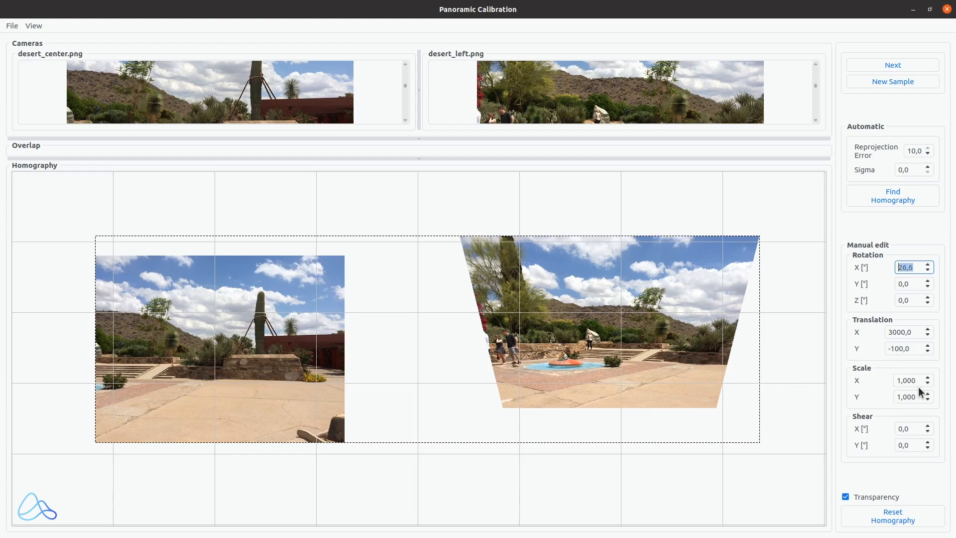
pyautogui.press('Up')
pyautogui.press('Up')
pyautogui.press('Up')
pyautogui.press('Up')
pyautogui.press('Up')
pyautogui.press('Up')
pyautogui.press('Up')
pyautogui.press('Up')
pyautogui.press('Up')
pyautogui.press('Up')
pyautogui.press('Up')
pyautogui.press('Up')
pyautogui.press('Up')
pyautogui.press('Up')
pyautogui.press('Up')
pyautogui.press('Up')
pyautogui.press('Up')
pyautogui.press('Up')
pyautogui.press('Up')
pyautogui.press('Up')
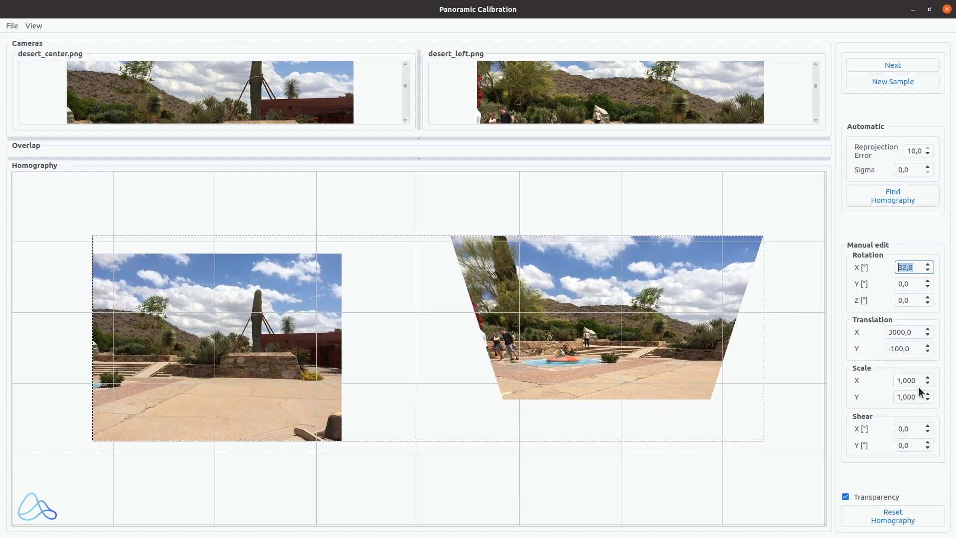
pyautogui.press('Up')
pyautogui.press('Up')
pyautogui.press('Up')
pyautogui.press('Up')
pyautogui.press('Up')
pyautogui.press('Up')
pyautogui.press('Up')
pyautogui.press('Up')
pyautogui.press('Up')
pyautogui.press('Up')
pyautogui.press('Up')
pyautogui.press('Up')
pyautogui.press('Up')
pyautogui.press('Up')
pyautogui.press('Up')
pyautogui.press('Up')
pyautogui.press('Up')
pyautogui.press('Up')
pyautogui.press('Up')
pyautogui.press('Up')
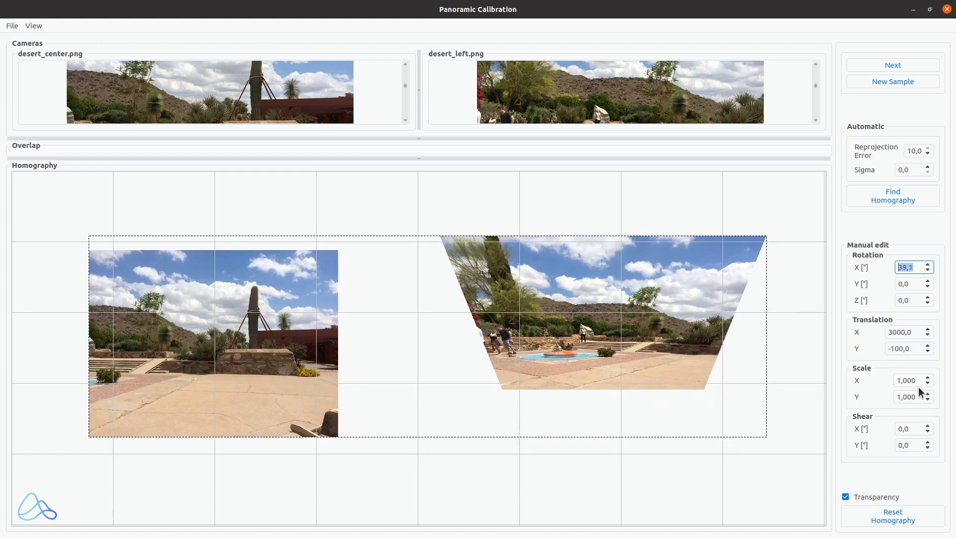
# Return the manual X rotation and the Y translation of the desert_left image to 0
pyautogui.press('Up')
pyautogui.press('Up')
pyautogui.press('Up')
pyautogui.press('Up')
pyautogui.press('Up')
pyautogui.press('Up')
pyautogui.press('Up')
pyautogui.press('Up')
pyautogui.press('Up')
pyautogui.press('Up')
pyautogui.press('Up')
pyautogui.press('Up')
pyautogui.press('Up')
pyautogui.press('Up')
pyautogui.press('Up')
pyautogui.press('Up')
pyautogui.press('Up')
pyautogui.press('Up')
pyautogui.press('Up')
pyautogui.press('Up')
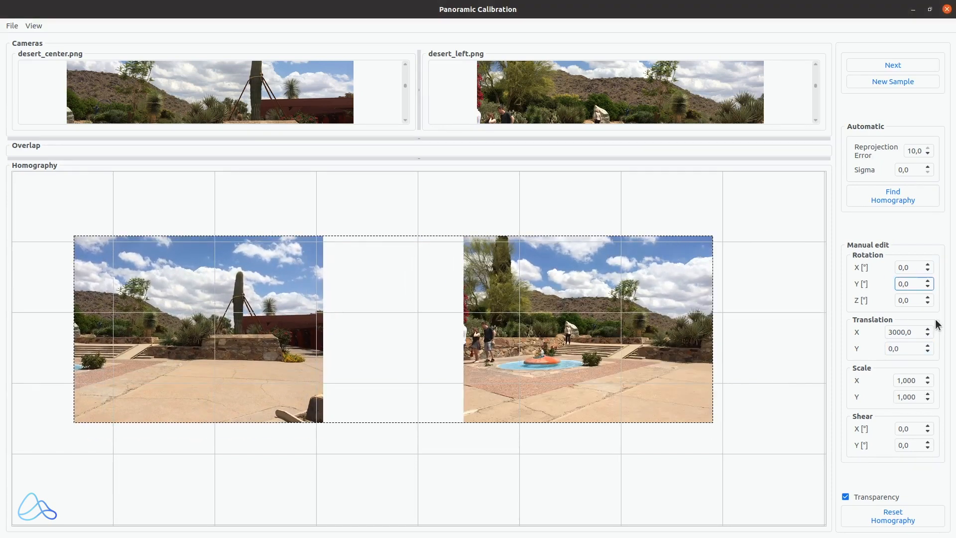
# Raise the manual Y rotation of the desert_left image gradually to 36,9° to tilt it sideways in perspective
pyautogui.press('Up')
pyautogui.press('Up')
pyautogui.press('Up')
pyautogui.press('Up')
pyautogui.press('Up')
pyautogui.press('Up')
pyautogui.press('Up')
pyautogui.press('Up')
pyautogui.press('Up')
pyautogui.press('Up')
pyautogui.press('Up')
pyautogui.press('Up')
pyautogui.press('Up')
pyautogui.press('Up')
pyautogui.press('Up')
pyautogui.press('Up')
pyautogui.press('Up')
pyautogui.press('Up')
pyautogui.press('Up')
pyautogui.press('Up')
pyautogui.press('Up')
pyautogui.press('Up')
pyautogui.press('Up')
pyautogui.press('Up')
pyautogui.press('Up')
pyautogui.press('Up')
pyautogui.press('Up')
pyautogui.press('Up')
pyautogui.press('Up')
pyautogui.press('Up')
pyautogui.press('Up')
pyautogui.press('Up')
pyautogui.press('Up')
pyautogui.press('Up')
pyautogui.press('Up')
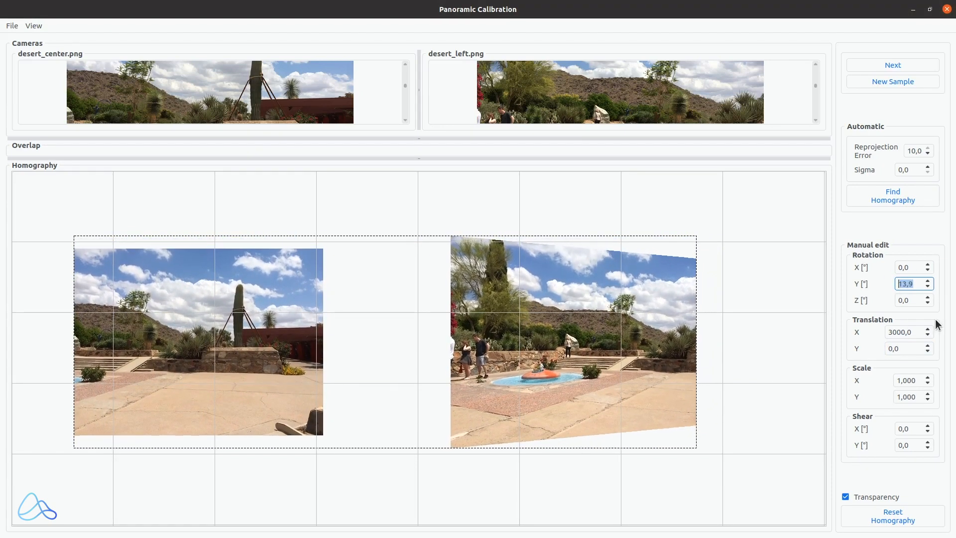
pyautogui.press('Up')
pyautogui.press('Up')
pyautogui.press('Up')
pyautogui.press('Up')
pyautogui.press('Up')
pyautogui.press('Up')
pyautogui.press('Up')
pyautogui.press('Up')
pyautogui.press('Up')
pyautogui.press('Up')
pyautogui.press('Up')
pyautogui.press('Up')
pyautogui.press('Up')
pyautogui.press('Up')
pyautogui.press('Up')
pyautogui.press('Up')
pyautogui.press('Up')
pyautogui.press('Up')
pyautogui.press('Up')
pyautogui.press('Up')
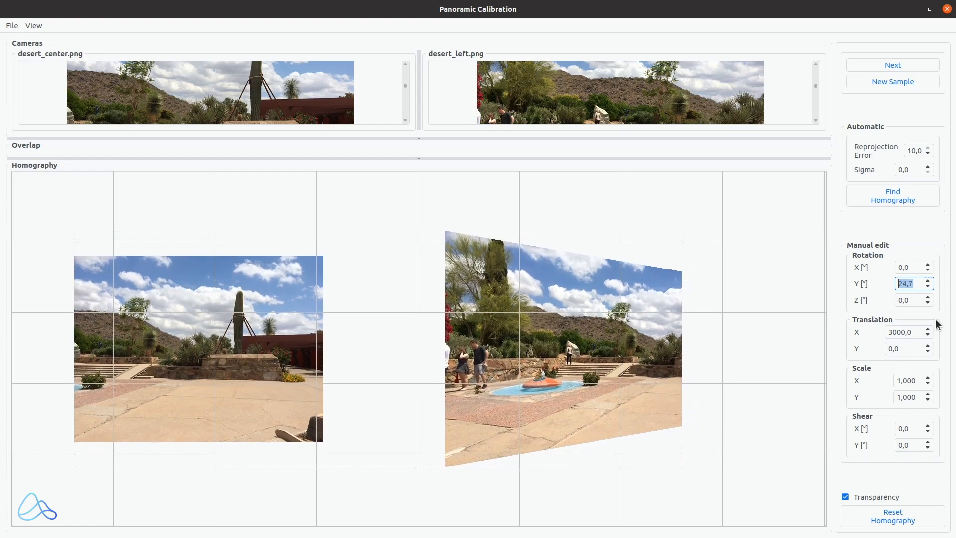
pyautogui.press('Up')
pyautogui.press('Up')
pyautogui.press('Up')
pyautogui.press('Up')
pyautogui.press('Up')
pyautogui.press('Up')
pyautogui.press('Up')
pyautogui.press('Up')
pyautogui.press('Up')
pyautogui.press('Up')
pyautogui.press('Up')
pyautogui.press('Up')
pyautogui.press('Up')
pyautogui.press('Up')
pyautogui.press('Up')
pyautogui.press('Up')
pyautogui.press('Up')
pyautogui.press('Up')
pyautogui.press('Up')
pyautogui.press('Up')
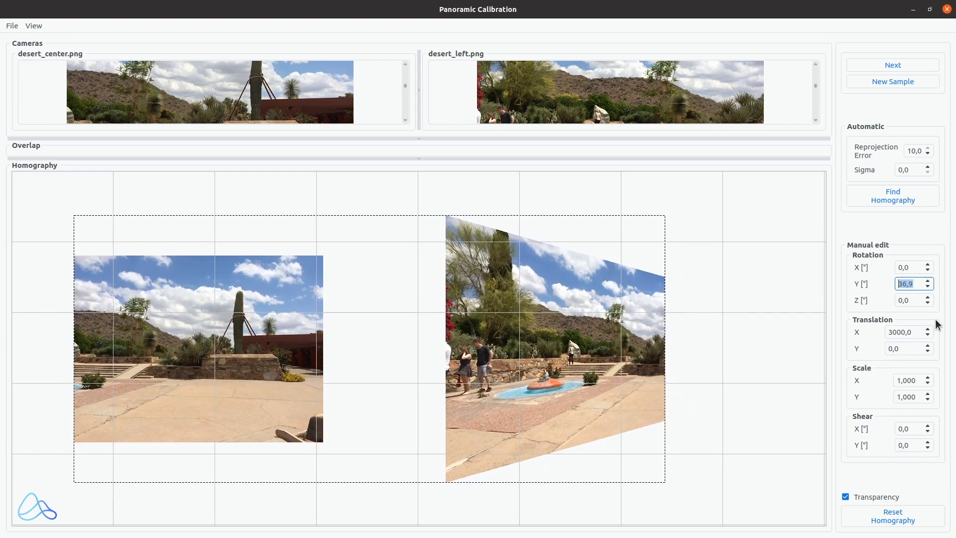
# Lower the manual Y rotation of the desert_left image gradually to -43,5° to tilt it the opposite way
pyautogui.press('Up')
pyautogui.press('Up')
pyautogui.press('Up')
pyautogui.press('Up')
pyautogui.press('Up')
pyautogui.press('Up')
pyautogui.press('Up')
pyautogui.press('Up')
pyautogui.press('Up')
pyautogui.press('Up')
pyautogui.press('Up')
pyautogui.press('Up')
pyautogui.press('Up')
pyautogui.press('Up')
pyautogui.press('Up')
pyautogui.press('Up')
pyautogui.press('Up')
pyautogui.press('Up')
pyautogui.press('Up')
pyautogui.press('Up')
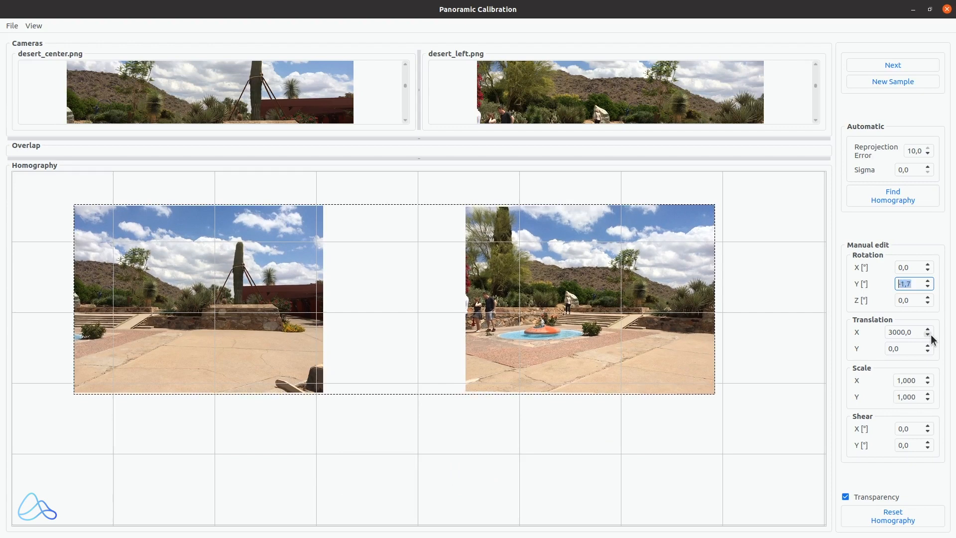
pyautogui.press('Down')
pyautogui.press('Down')
pyautogui.press('Down')
pyautogui.press('Down')
pyautogui.press('Down')
pyautogui.press('Down')
pyautogui.press('Down')
pyautogui.press('Down')
pyautogui.press('Down')
pyautogui.press('Down')
pyautogui.press('Down')
pyautogui.press('Down')
pyautogui.press('Down')
pyautogui.press('Down')
pyautogui.press('Down')
pyautogui.press('Down')
pyautogui.press('Down')
pyautogui.press('Down')
pyautogui.press('Down')
pyautogui.press('Down')
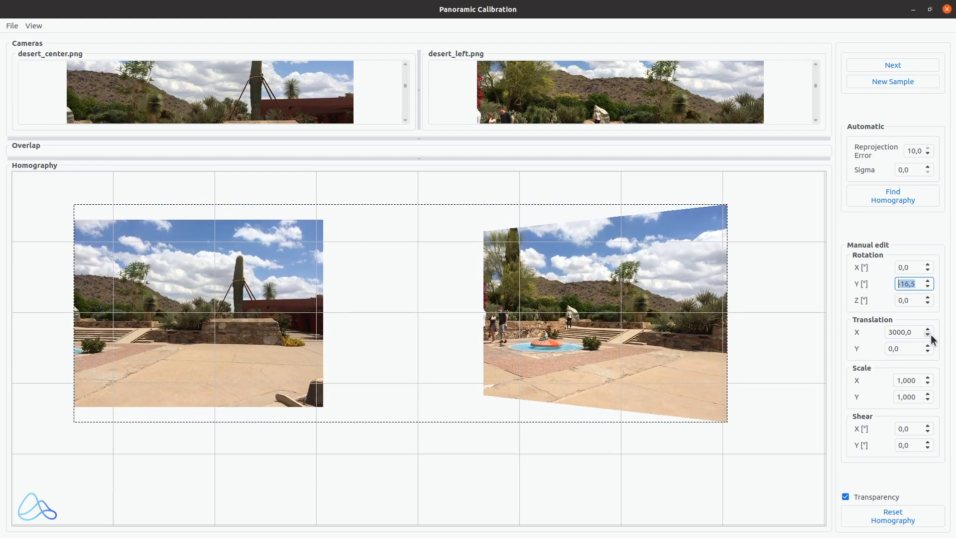
pyautogui.press('Down')
pyautogui.press('Down')
pyautogui.press('Down')
pyautogui.press('Down')
pyautogui.press('Down')
pyautogui.press('Down')
pyautogui.press('Down')
pyautogui.press('Down')
pyautogui.press('Down')
pyautogui.press('Down')
pyautogui.press('Down')
pyautogui.press('Down')
pyautogui.press('Down')
pyautogui.press('Down')
pyautogui.press('Down')
pyautogui.press('Down')
pyautogui.press('Down')
pyautogui.press('Down')
pyautogui.press('Down')
pyautogui.press('Down')
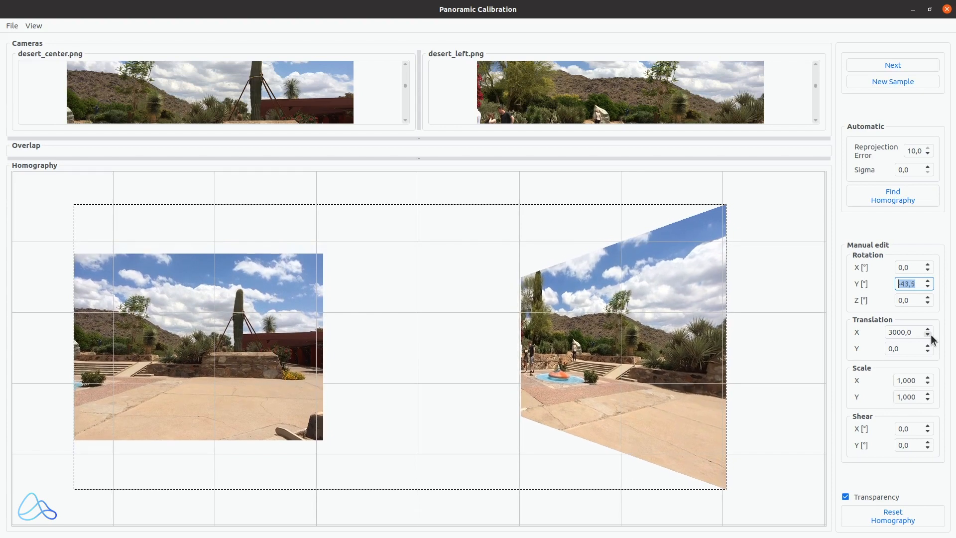
# Return the manual Y rotation of the desert_left image to 0 and raise its Z rotation gradually past 33,2° to turn it clockwise
pyautogui.write('0')
pyautogui.click(926, 299)
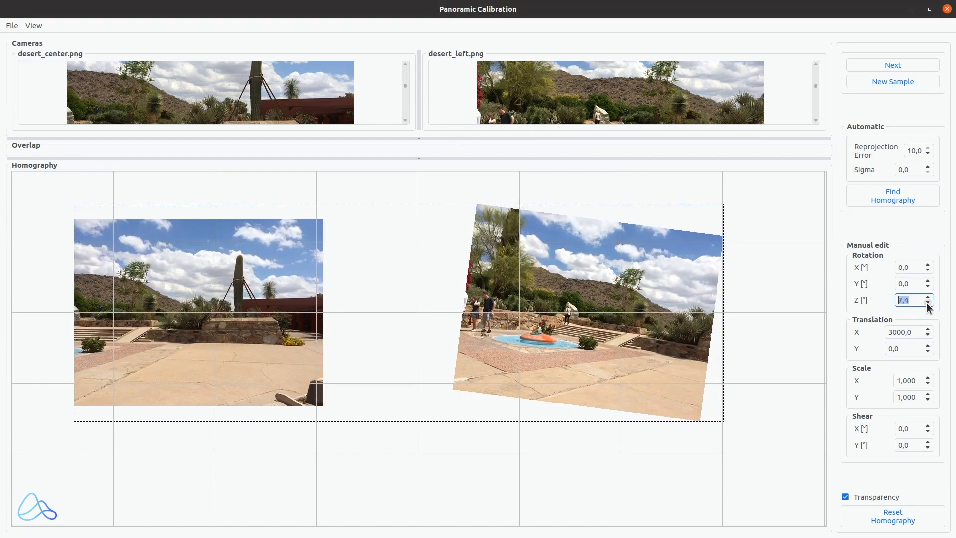
pyautogui.press('Up')
pyautogui.press('Up')
pyautogui.press('Up')
pyautogui.press('Up')
pyautogui.press('Up')
pyautogui.press('Up')
pyautogui.press('Up')
pyautogui.press('Up')
pyautogui.press('Up')
pyautogui.press('Up')
pyautogui.press('Up')
pyautogui.press('Up')
pyautogui.press('Up')
pyautogui.press('Up')
pyautogui.press('Up')
pyautogui.press('Up')
pyautogui.press('Up')
pyautogui.press('Up')
pyautogui.press('Up')
pyautogui.press('Up')
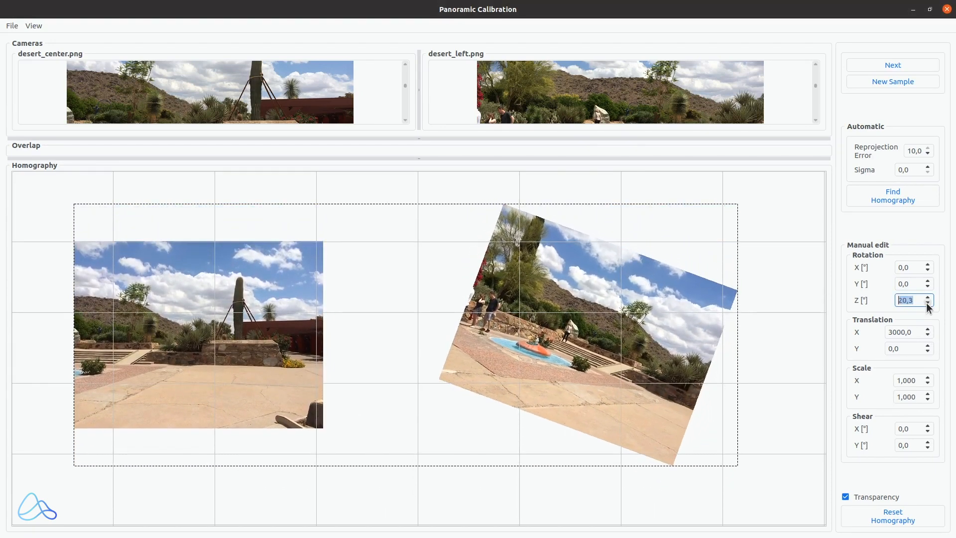
pyautogui.press('Up')
pyautogui.press('Up')
pyautogui.press('Up')
pyautogui.press('Up')
pyautogui.press('Up')
pyautogui.press('Up')
pyautogui.press('Up')
pyautogui.press('Up')
pyautogui.press('Up')
pyautogui.press('Up')
pyautogui.press('Up')
pyautogui.press('Up')
pyautogui.press('Up')
pyautogui.press('Up')
pyautogui.press('Up')
pyautogui.press('Up')
pyautogui.press('Up')
pyautogui.press('Up')
pyautogui.press('Up')
pyautogui.press('Up')
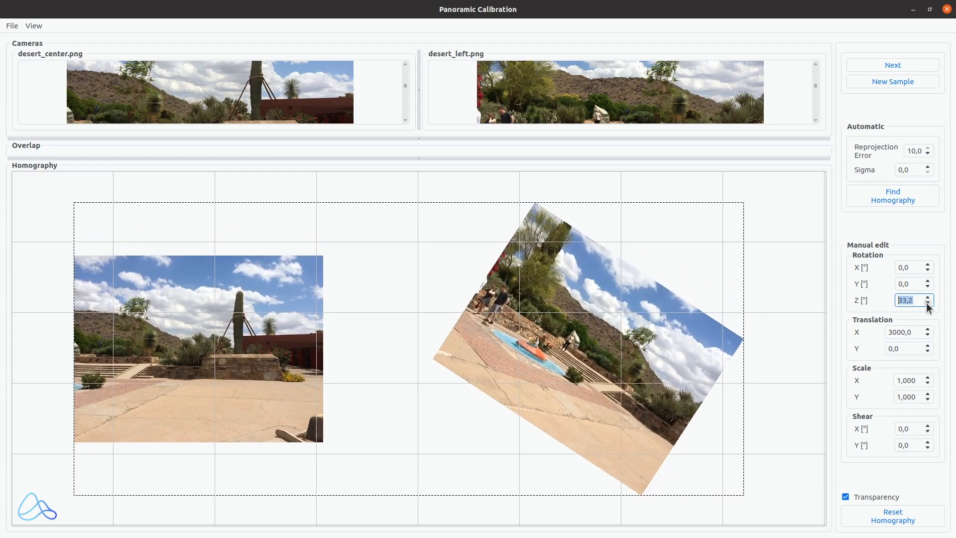
pyautogui.press('Up')
pyautogui.press('Up')
pyautogui.press('Up')
pyautogui.press('Up')
pyautogui.press('Up')
pyautogui.press('Up')
pyautogui.press('Up')
pyautogui.press('Up')
pyautogui.press('Up')
pyautogui.press('Up')
pyautogui.press('Up')
pyautogui.press('Up')
pyautogui.press('Up')
pyautogui.press('Up')
pyautogui.press('Up')
pyautogui.press('Up')
pyautogui.press('Up')
pyautogui.press('Up')
pyautogui.press('Up')
pyautogui.press('Up')
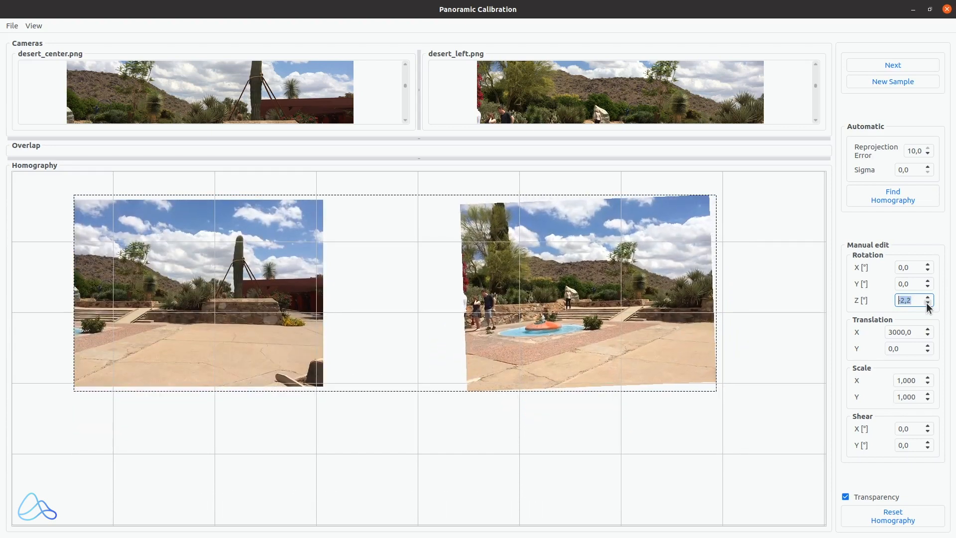
# Lower the manual Z rotation of the desert_left image gradually past -26,3° to turn it counter-clockwise, and return it to 0
pyautogui.press('Down')
pyautogui.press('Down')
pyautogui.press('Down')
pyautogui.press('Down')
pyautogui.press('Down')
pyautogui.press('Down')
pyautogui.press('Down')
pyautogui.press('Down')
pyautogui.press('Down')
pyautogui.press('Down')
pyautogui.press('Down')
pyautogui.press('Down')
pyautogui.press('Down')
pyautogui.press('Down')
pyautogui.press('Down')
pyautogui.press('Down')
pyautogui.press('Down')
pyautogui.press('Down')
pyautogui.press('Down')
pyautogui.press('Down')
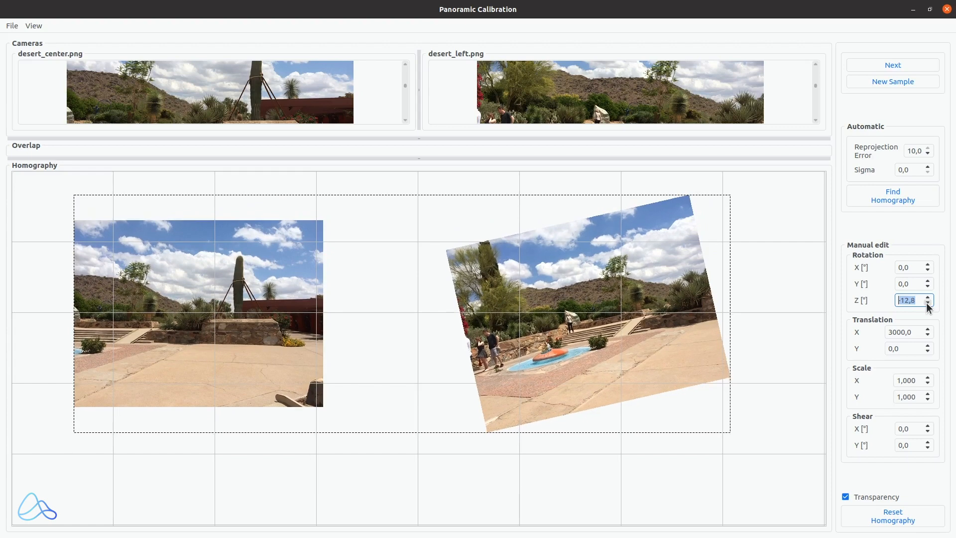
pyautogui.press('Down')
pyautogui.press('Down')
pyautogui.press('Down')
pyautogui.press('Down')
pyautogui.press('Down')
pyautogui.press('Down')
pyautogui.press('Down')
pyautogui.press('Down')
pyautogui.press('Down')
pyautogui.press('Down')
pyautogui.press('Down')
pyautogui.press('Down')
pyautogui.press('Down')
pyautogui.press('Down')
pyautogui.press('Down')
pyautogui.press('Down')
pyautogui.press('Down')
pyautogui.press('Down')
pyautogui.press('Down')
pyautogui.press('Down')
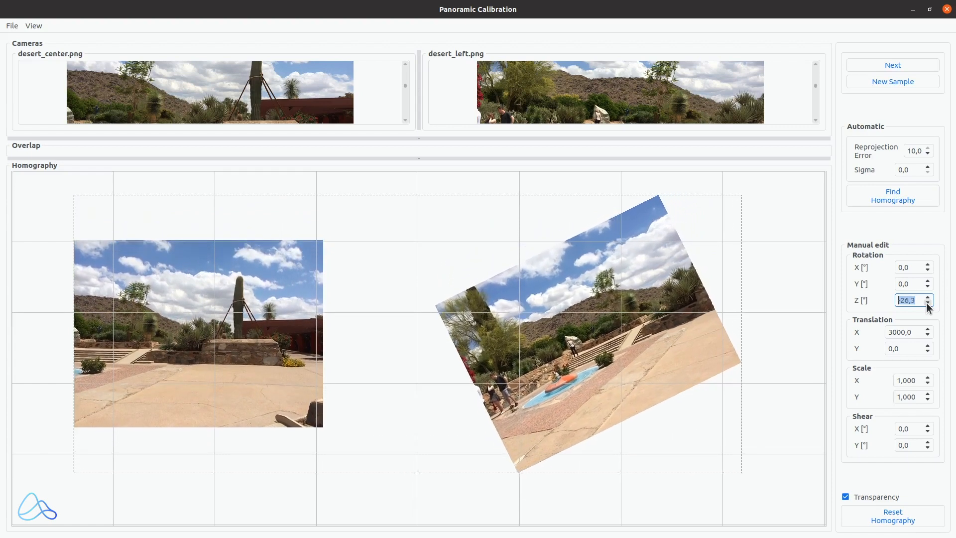
pyautogui.press('Down')
pyautogui.press('Down')
pyautogui.press('Down')
pyautogui.press('Down')
pyautogui.press('Down')
pyautogui.press('Down')
pyautogui.press('Down')
pyautogui.press('Down')
pyautogui.press('Down')
pyautogui.press('Down')
pyautogui.press('Down')
pyautogui.press('Down')
pyautogui.press('Down')
pyautogui.press('Down')
pyautogui.press('Down')
pyautogui.press('Down')
pyautogui.press('Down')
pyautogui.press('Down')
pyautogui.press('Down')
pyautogui.press('Down')
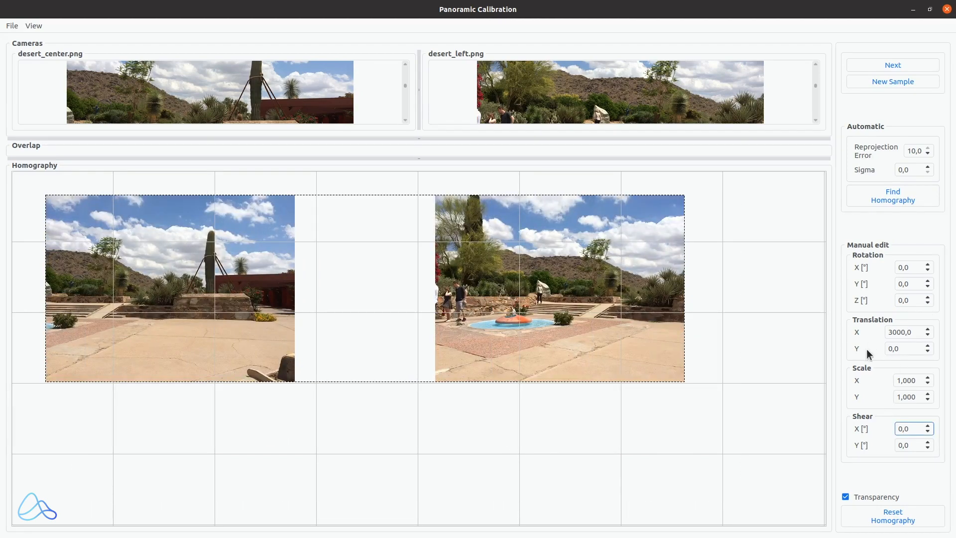
# Stretch the desert_left image horizontally with an X scale of 2,500, and restore the scale to 1,000
pyautogui.click(904, 382)
pyautogui.press('BackSpace')
pyautogui.write('2')
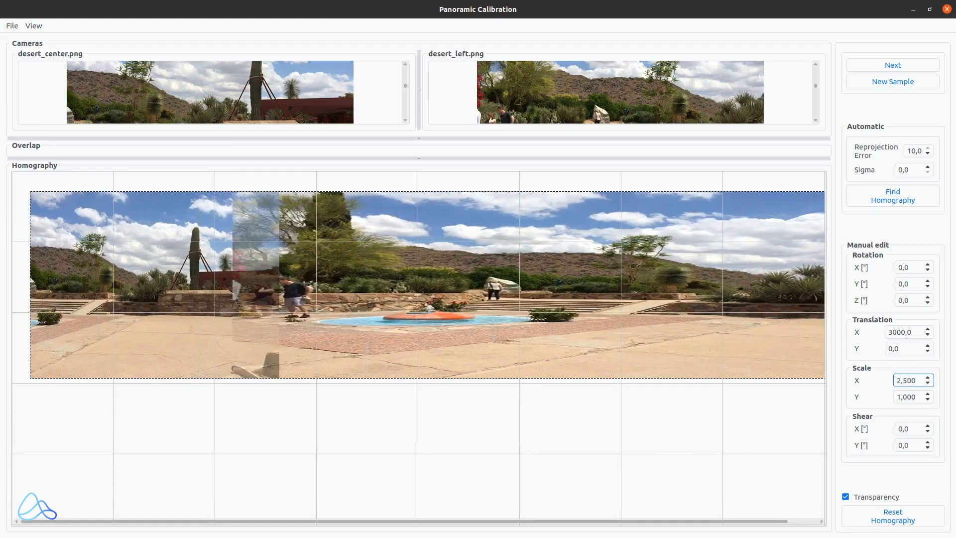
pyautogui.press('BackSpace')
pyautogui.write('1')
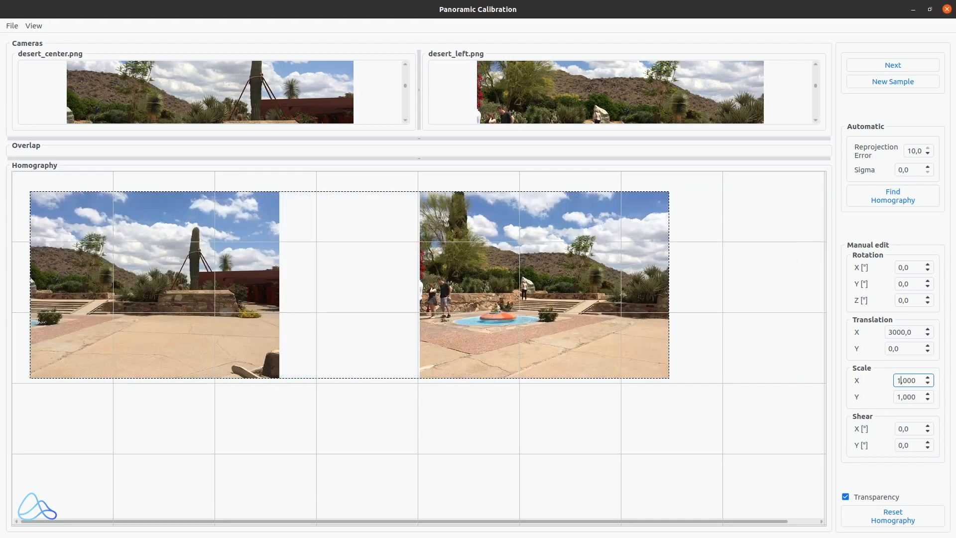
# Try smaller X scale values to narrow the desert_left image, and restore the X scale to 1,000
pyautogui.press('BackSpace')
pyautogui.write('5')
pyautogui.press('BackSpace')
pyautogui.write('2')
pyautogui.press('BackSpace')
pyautogui.write('0')
pyautogui.press('Left')
pyautogui.press('Left')
pyautogui.press('BackSpace')
pyautogui.write('1')
# Set the Y scale of the desert_left image to 2,000 to stretch it vertically
pyautogui.click(900, 397)
pyautogui.press('BackSpace')
pyautogui.write('2')
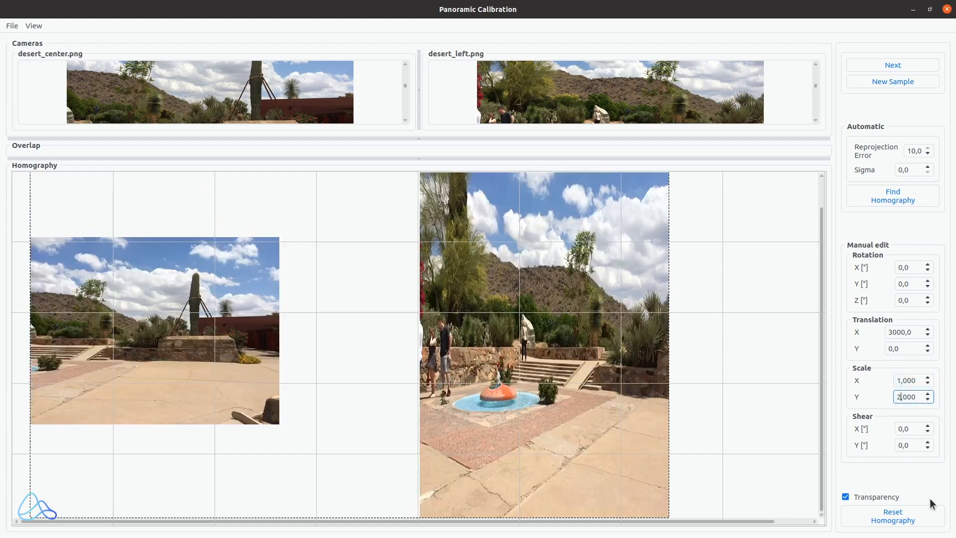
# Reduce the Y scale of the desert_left image in stages to 0,200 to flatten it vertically
pyautogui.press('BackSpace')
pyautogui.write('15')
pyautogui.press('Left')
pyautogui.press('Left')
pyautogui.press('BackSpace')
pyautogui.write('0')
pyautogui.press('Right')
pyautogui.press('Right')
pyautogui.press('BackSpace')
pyautogui.write('2')
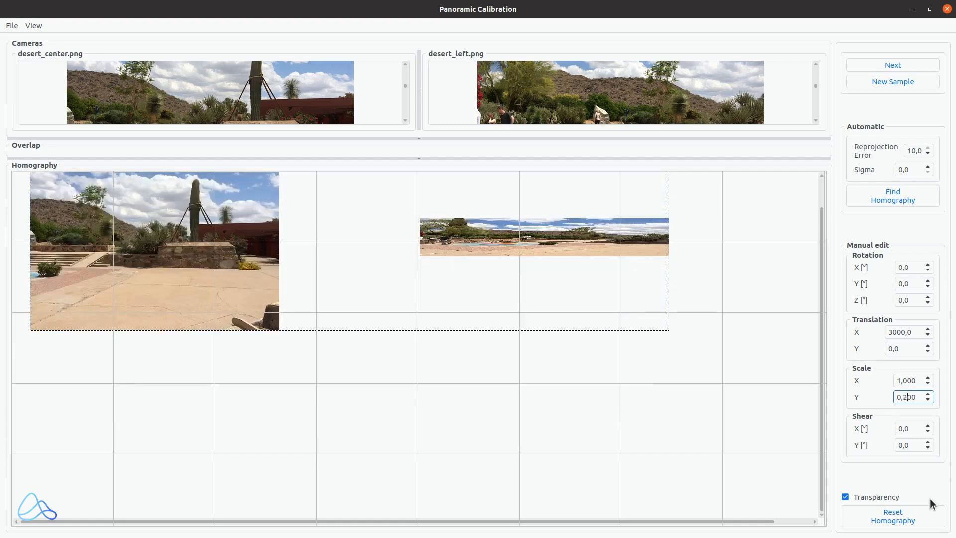
# Restore the Y scale of the desert_left image to 1,000
pyautogui.press('BackSpace')
pyautogui.write('0')
pyautogui.press('Left')
pyautogui.press('Left')
pyautogui.press('BackSpace')
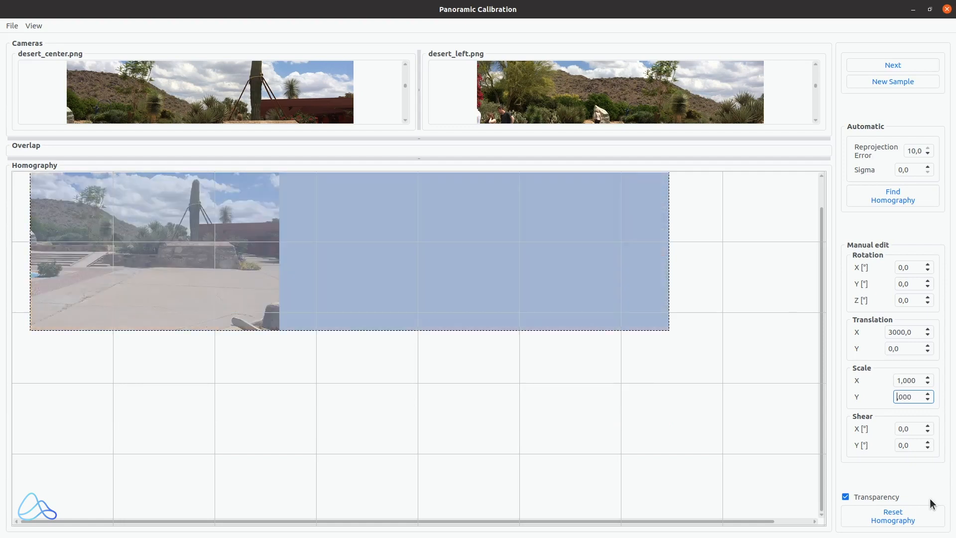
pyautogui.write('1')
# Increase the X shear of the desert_left image in stages to 21,6° to slant it sideways
pyautogui.scroll(1, 913, 429)
pyautogui.scroll(2, 770, 433)
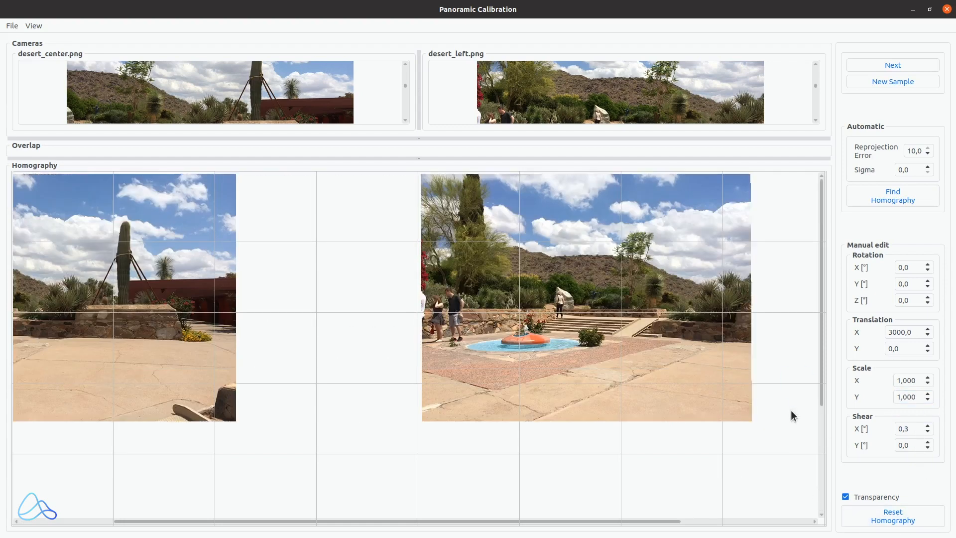
pyautogui.scroll(14, 913, 429)
pyautogui.scroll(20, 913, 430)
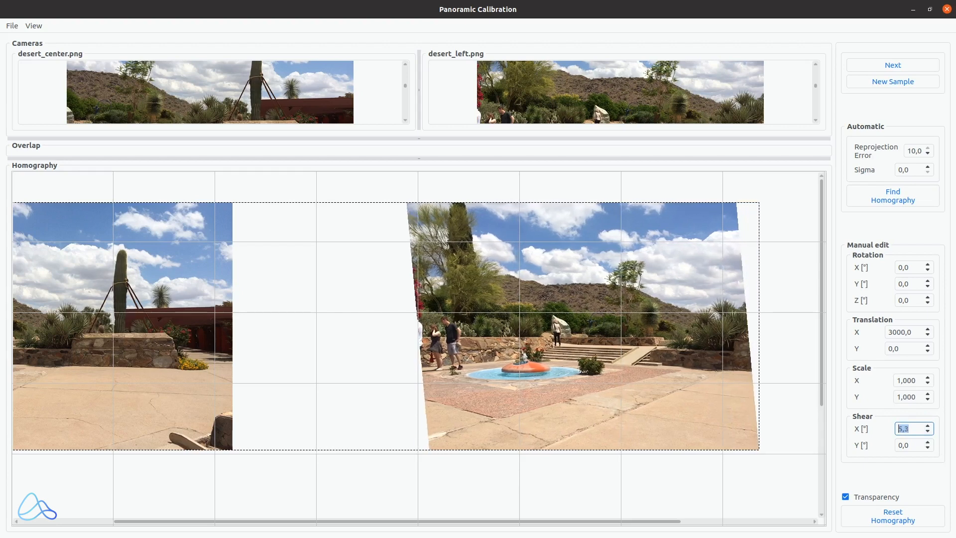
pyautogui.scroll(20, 913, 429)
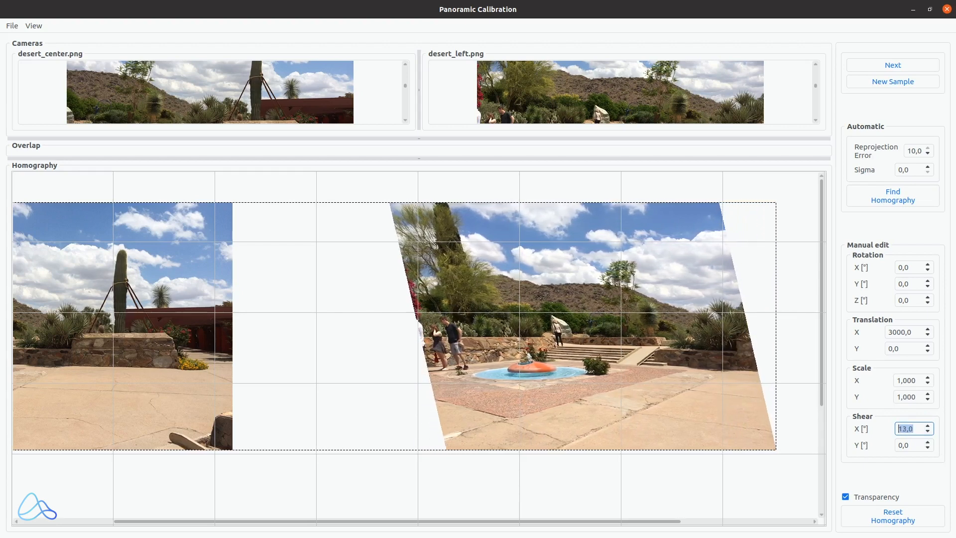
pyautogui.scroll(20, 913, 430)
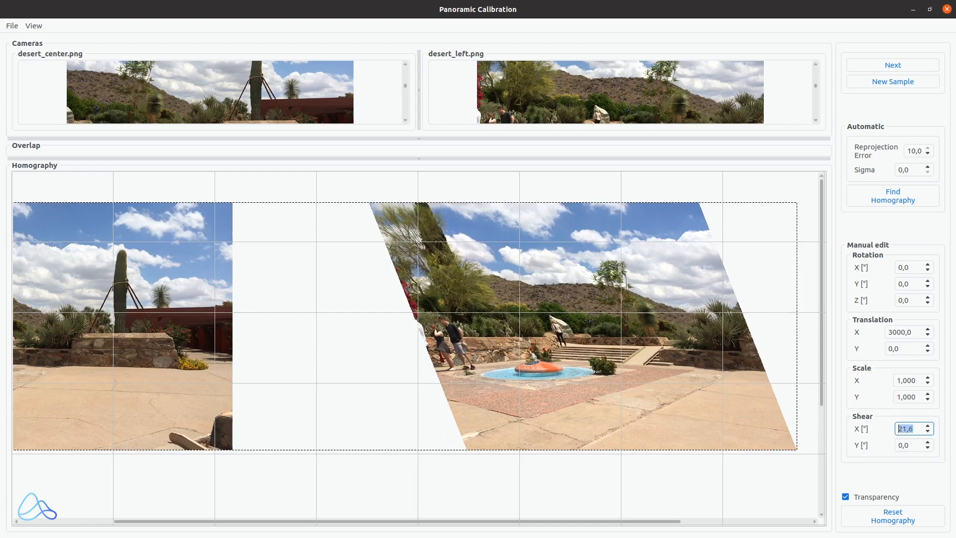
# Reduce the X shear of the desert_left image in stages to -25,2°, and restore it to 0,0
pyautogui.scroll(-10, 913, 429)
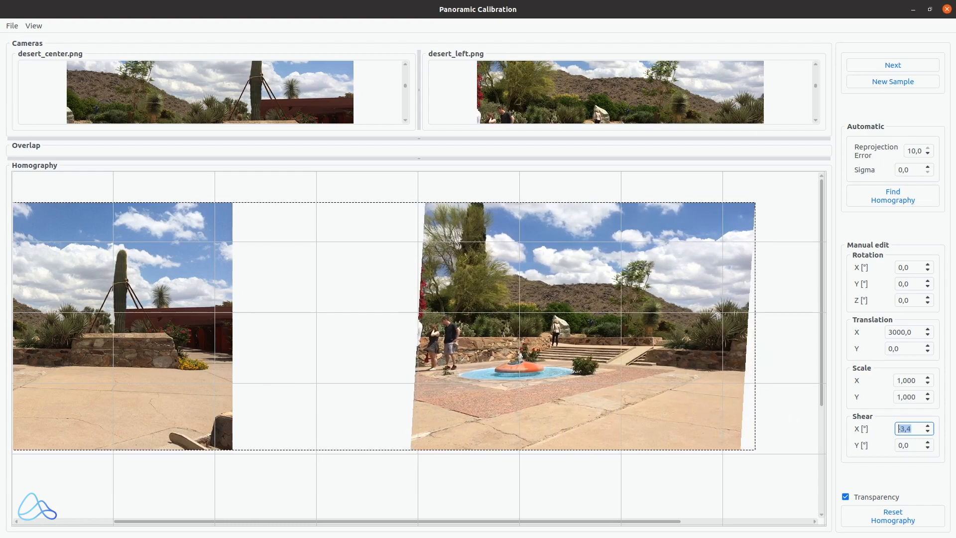
pyautogui.scroll(-20, 913, 429)
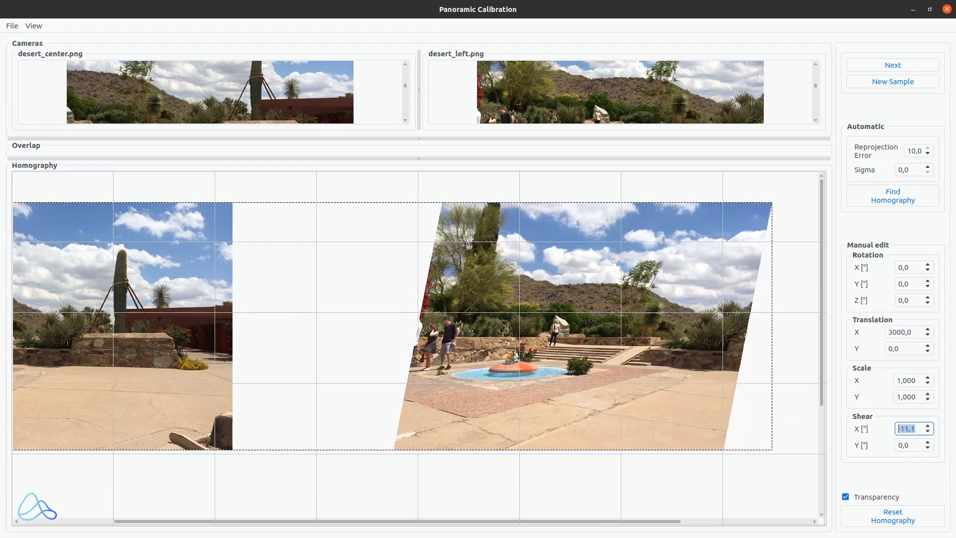
pyautogui.scroll(-20, 913, 429)
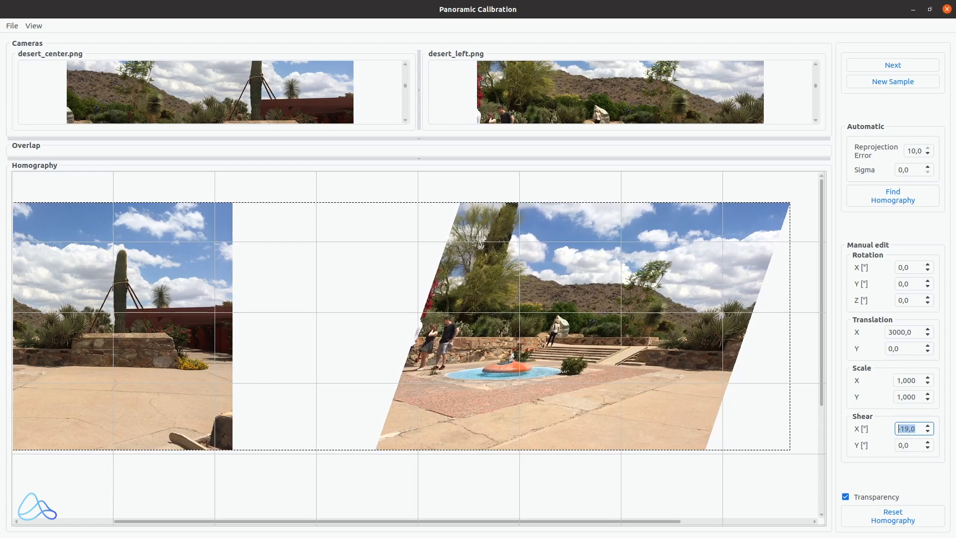
pyautogui.scroll(-20, 913, 429)
pyautogui.press('Tab')
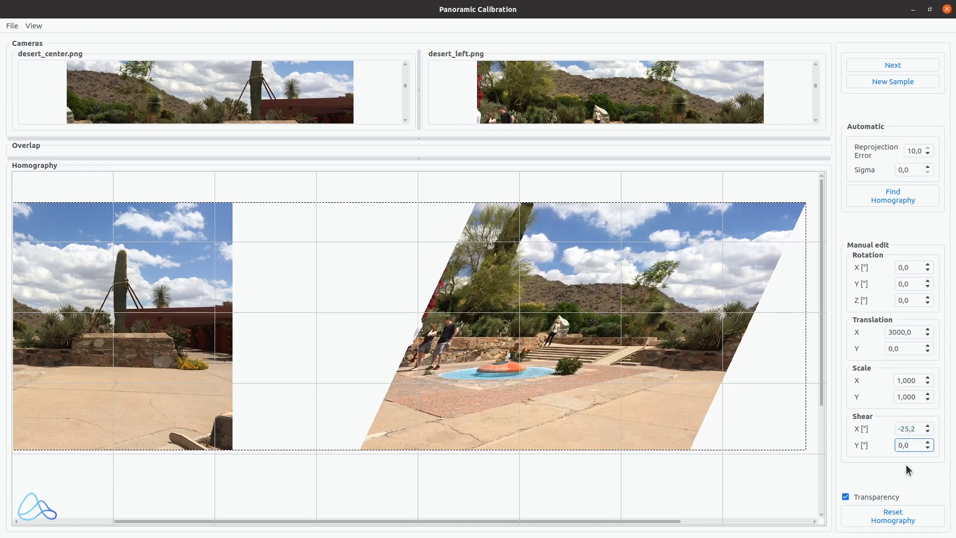
pyautogui.hotkey('shift', 'Tab')
pyautogui.write('0')
# Increase the Y shear of the desert_left image in stages to 11,0° or more, and bring it back down to -0,3°
pyautogui.press('Tab')
pyautogui.press('BackSpace')
pyautogui.press('Up')
pyautogui.press('Up')
pyautogui.press('Up')
pyautogui.press('Up')
pyautogui.press('Up')
pyautogui.press('Up')
pyautogui.press('Up')
pyautogui.press('Up')
pyautogui.press('Up')
pyautogui.press('Up')
pyautogui.press('Up')
pyautogui.press('Up')
pyautogui.press('Up')
pyautogui.press('Up')
pyautogui.press('Up')
pyautogui.press('Up')
pyautogui.press('Up')
pyautogui.press('Up')
pyautogui.press('Up')
pyautogui.press('Up')
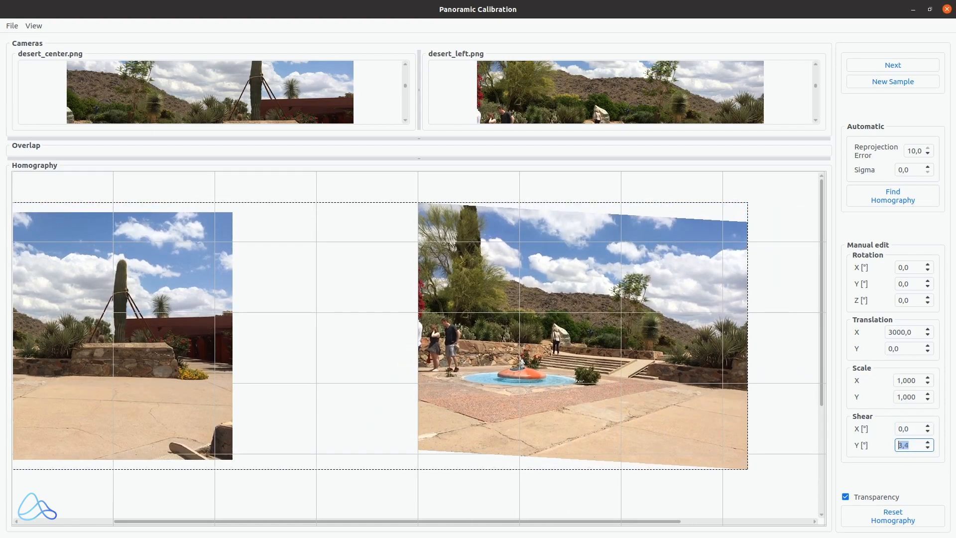
pyautogui.press('Up')
pyautogui.press('Up')
pyautogui.press('Up')
pyautogui.press('Up')
pyautogui.press('Up')
pyautogui.press('Up')
pyautogui.press('Up')
pyautogui.press('Up')
pyautogui.press('Up')
pyautogui.press('Up')
pyautogui.press('Up')
pyautogui.press('Up')
pyautogui.press('Up')
pyautogui.press('Up')
pyautogui.press('Up')
pyautogui.press('Up')
pyautogui.press('Up')
pyautogui.press('Up')
pyautogui.press('Up')
pyautogui.press('Up')
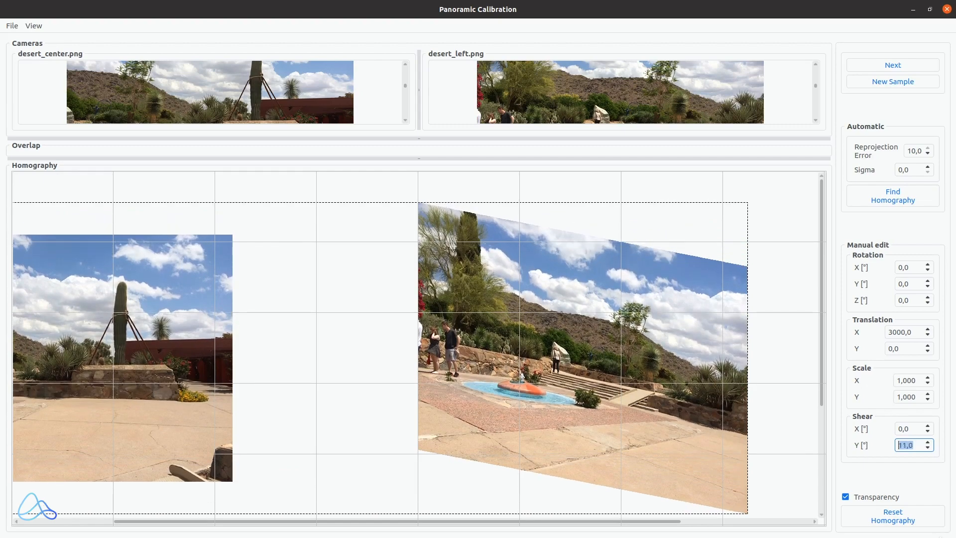
pyautogui.press('Up')
pyautogui.press('Up')
pyautogui.press('Up')
pyautogui.press('Up')
pyautogui.press('Up')
pyautogui.press('Up')
pyautogui.press('Up')
pyautogui.press('Up')
pyautogui.press('Up')
pyautogui.press('Up')
pyautogui.press('Up')
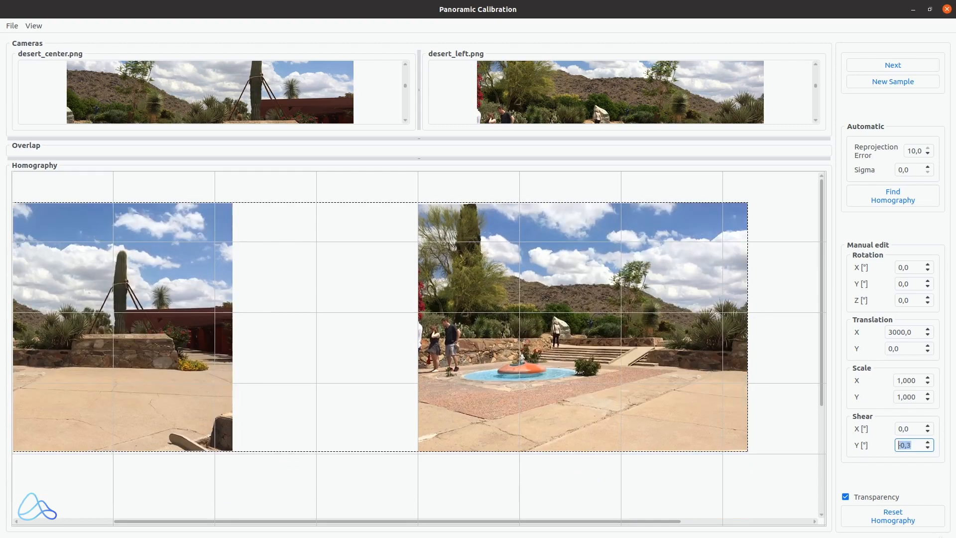
# Reduce the Y shear of the desert_left image in stages to -15,2°, and restore it to 0,0
pyautogui.press('Down')
pyautogui.press('Down')
pyautogui.press('Down')
pyautogui.press('Down')
pyautogui.press('Down')
pyautogui.press('Down')
pyautogui.press('Down')
pyautogui.press('Down')
pyautogui.press('Down')
pyautogui.press('Down')
pyautogui.press('Down')
pyautogui.press('Down')
pyautogui.press('Down')
pyautogui.press('Down')
pyautogui.press('Down')
pyautogui.press('Down')
pyautogui.press('Down')
pyautogui.press('Down')
pyautogui.press('Down')
pyautogui.press('Down')
pyautogui.press('Down')
pyautogui.press('Down')
pyautogui.press('Down')
pyautogui.press('Down')
pyautogui.press('Down')
pyautogui.press('Down')
pyautogui.press('Down')
pyautogui.press('Down')
pyautogui.press('Down')
pyautogui.press('Down')
pyautogui.press('Down')
pyautogui.press('Down')
pyautogui.press('Down')
pyautogui.press('Down')
pyautogui.press('Down')
pyautogui.press('Down')
pyautogui.press('Down')
pyautogui.press('Down')
pyautogui.press('Down')
pyautogui.press('Down')
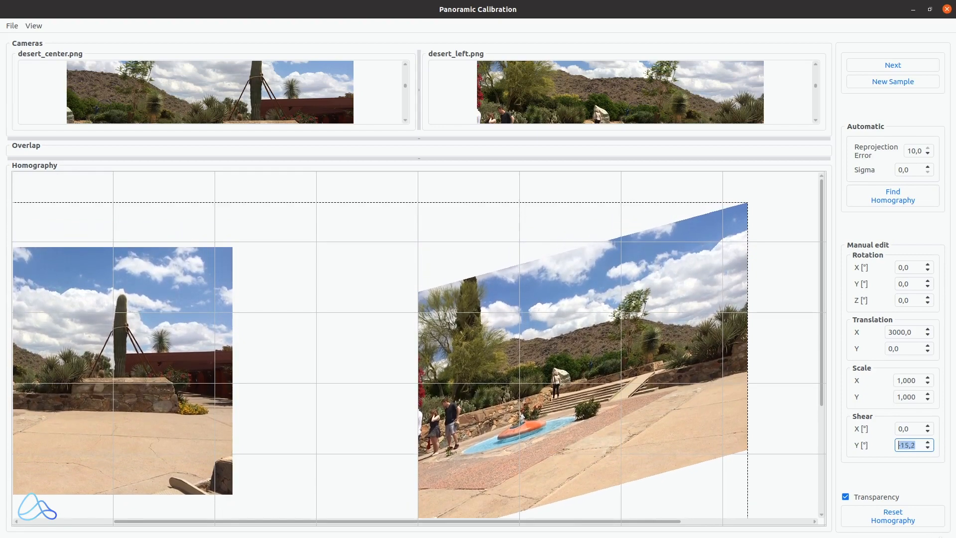
pyautogui.write('0')
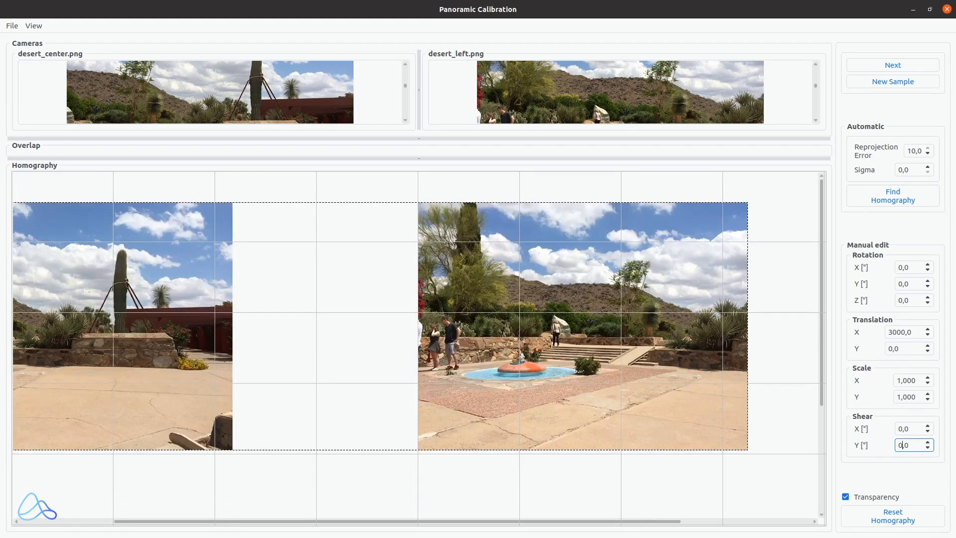
# Reset the homography and find it automatically with a reprojection error of 10,0 and sigma of 0,0
pyautogui.click(869, 516)
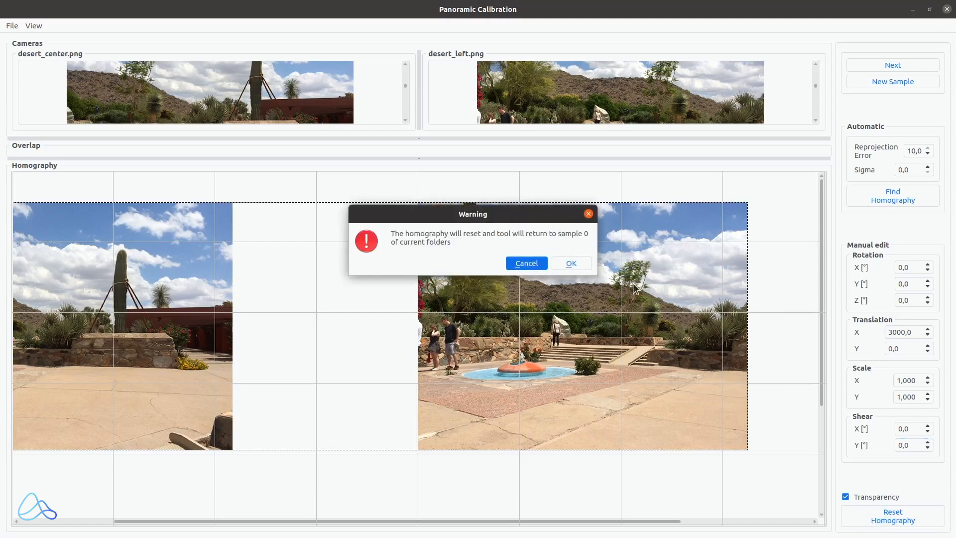
pyautogui.click(583, 265)
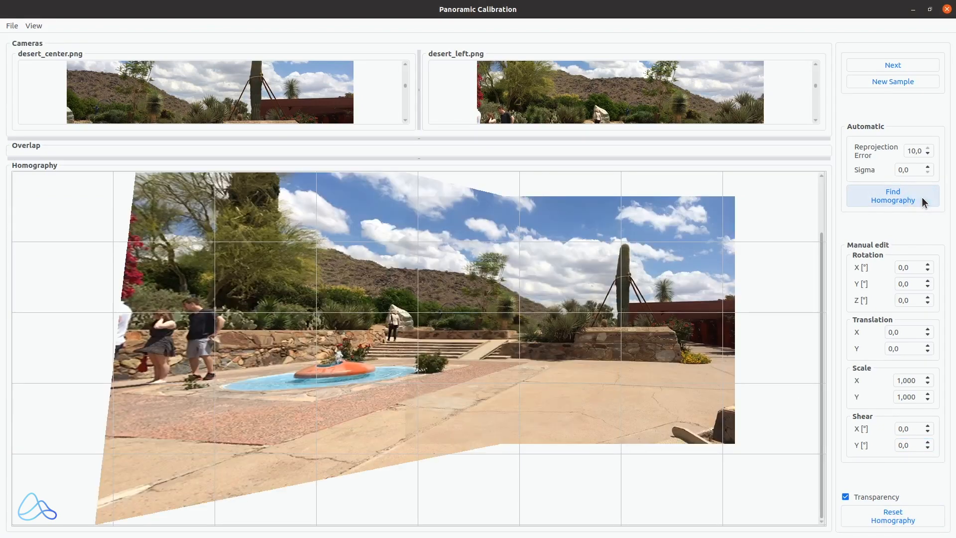
pyautogui.scroll(2, 542, 328)
pyautogui.moveTo(543, 329); pyautogui.dragTo(545, 354)
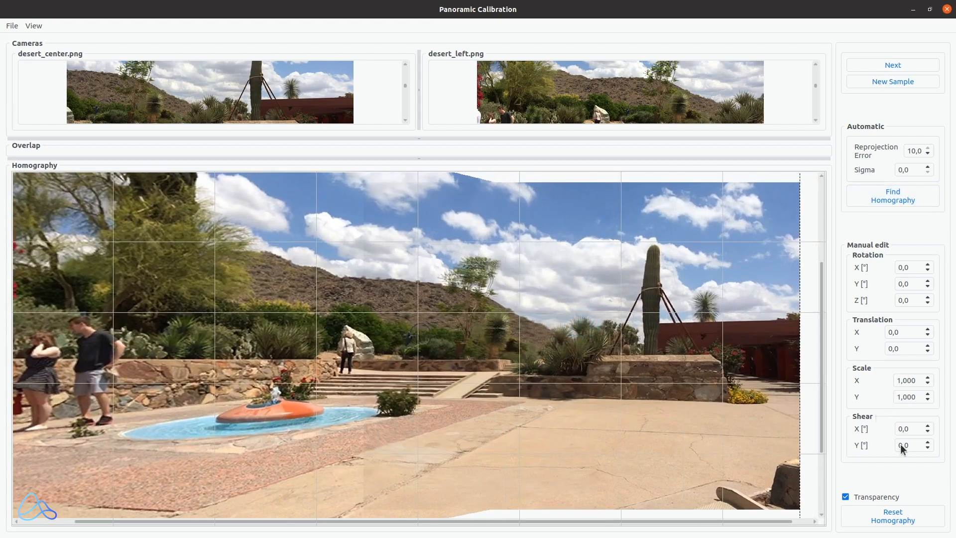
# Turn transparency off and on repeatedly to compare the alignment of the stitched desert images
pyautogui.click(846, 497)
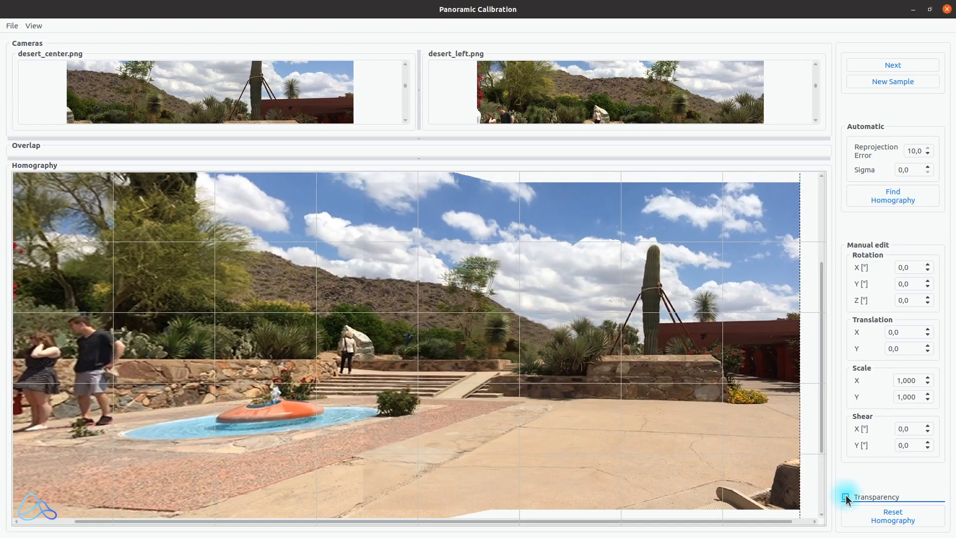
pyautogui.click(846, 497)
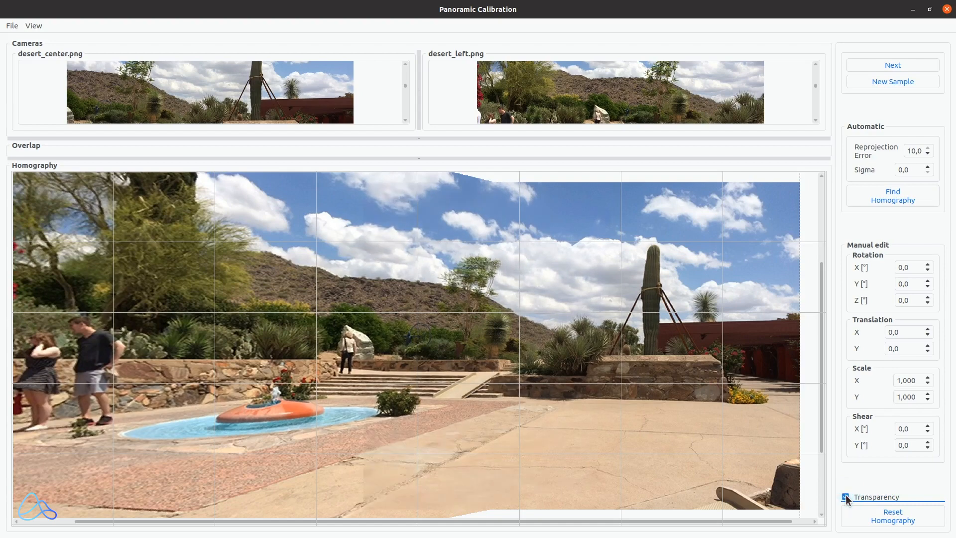
pyautogui.click(846, 498)
pyautogui.click(846, 497)
pyautogui.click(847, 497)
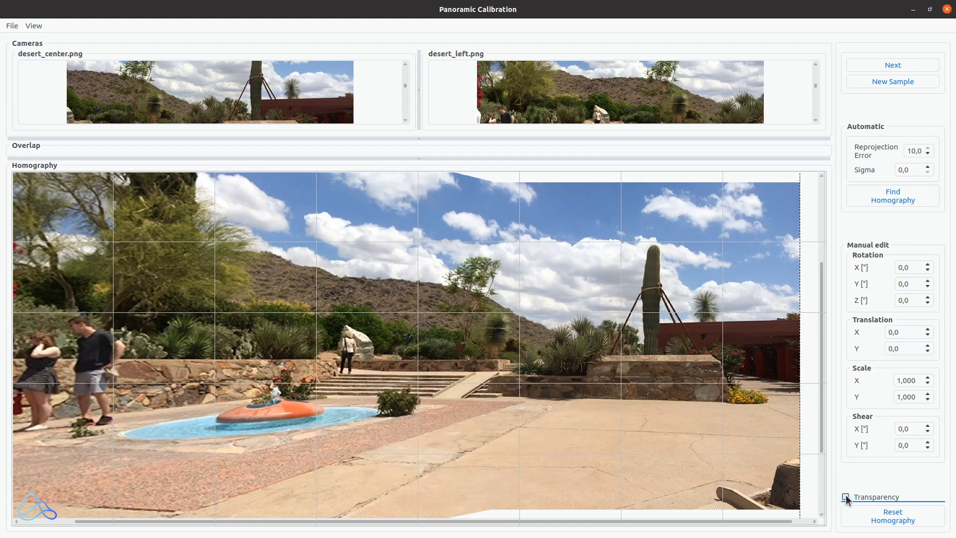
pyautogui.click(846, 497)
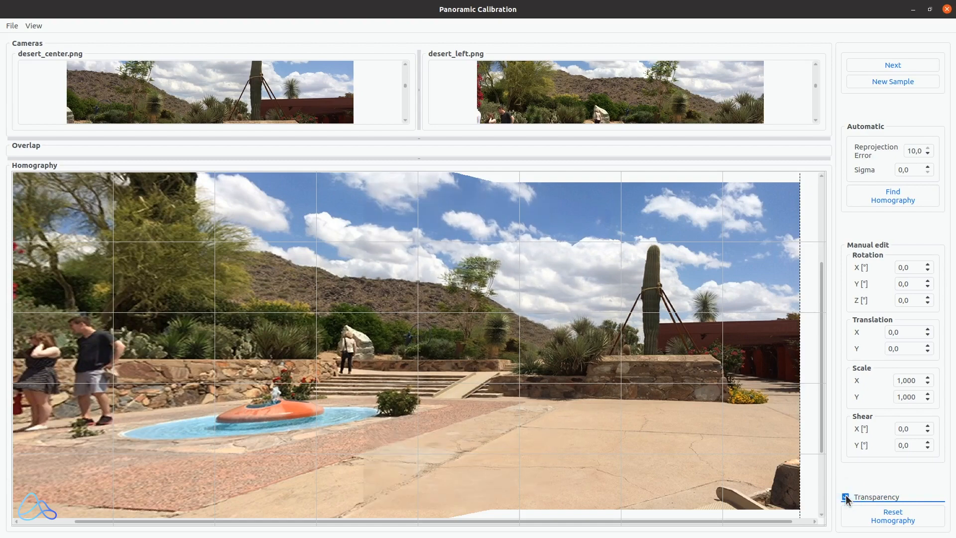
# Examine the tree in the overlap area up close with transparency switched off and on
pyautogui.click(480, 289)
pyautogui.scroll(5, 485, 289)
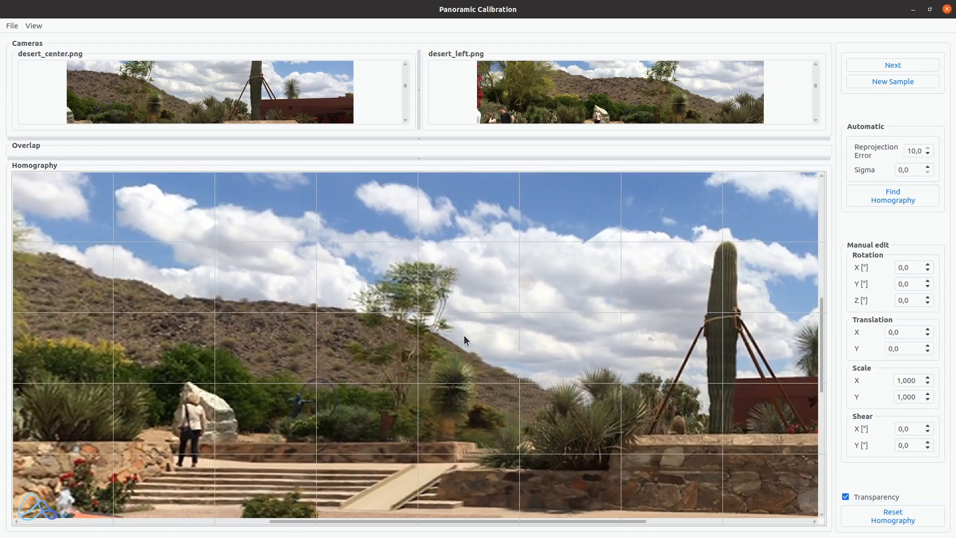
pyautogui.scroll(1, 464, 336)
pyautogui.scroll(1, 465, 333)
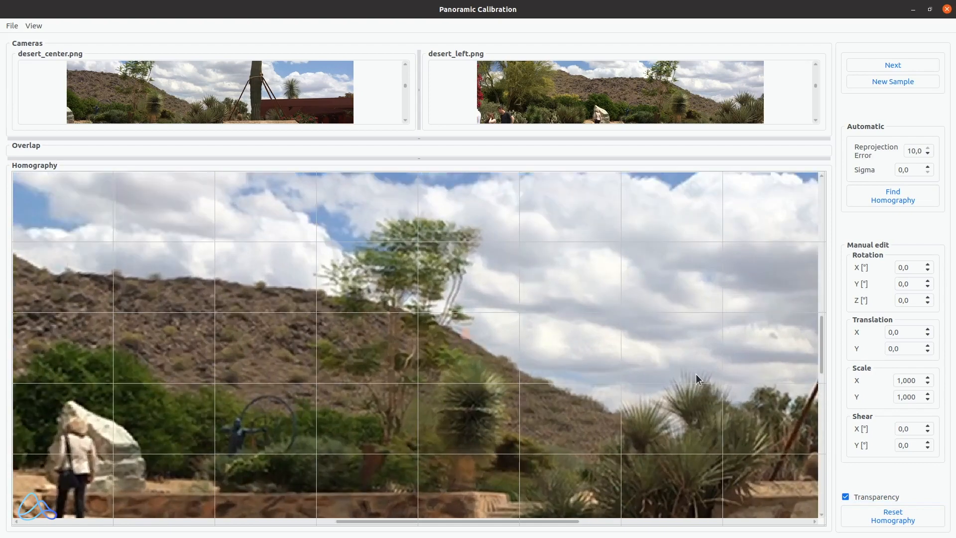
pyautogui.click(846, 497)
pyautogui.click(846, 497)
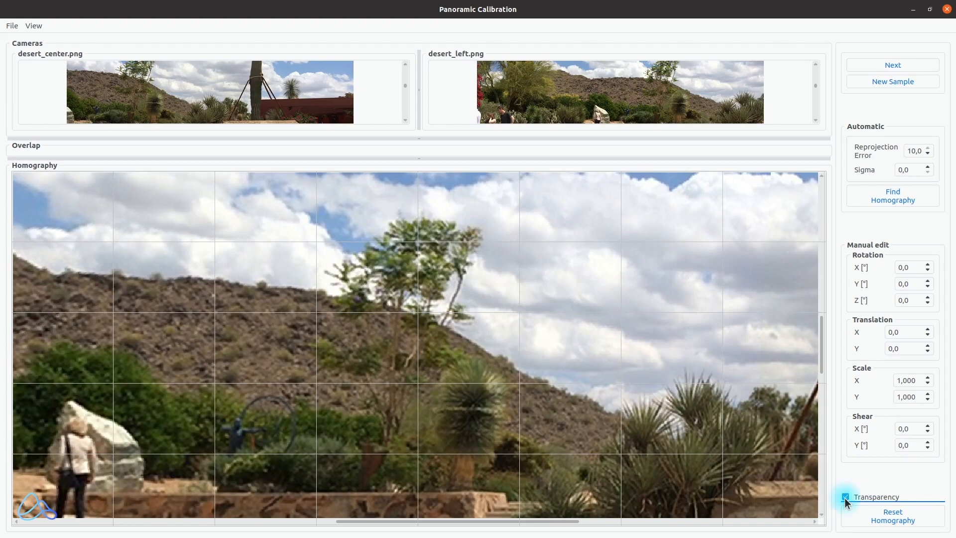
pyautogui.click(846, 497)
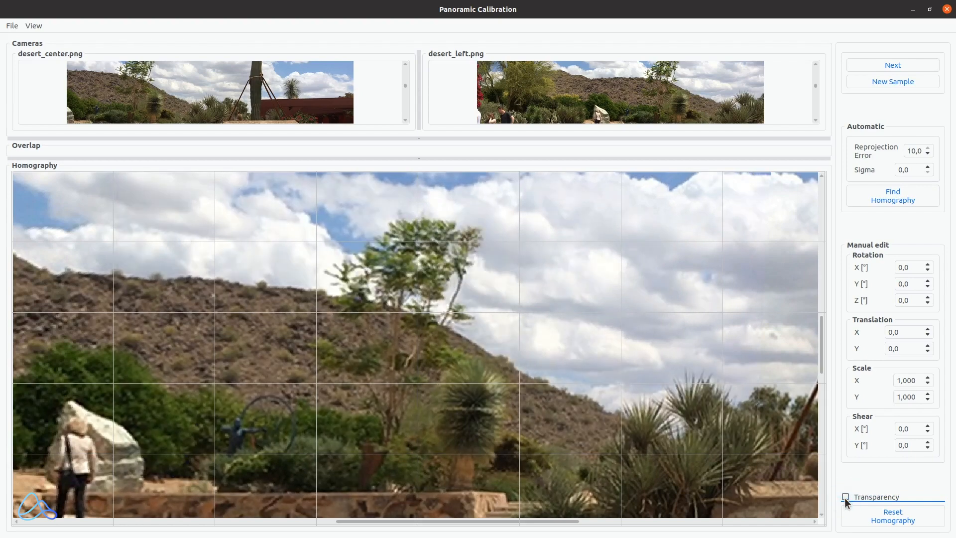
pyautogui.click(846, 497)
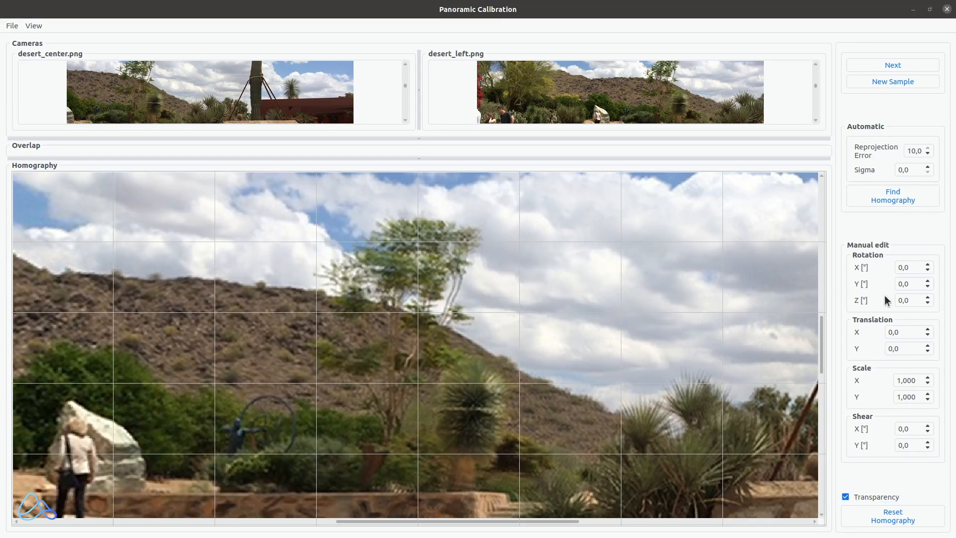
# Try shifting the desert_left image to an X translation of -6,0, and restore the X translation to 0
pyautogui.click(929, 337)
pyautogui.click(929, 338)
pyautogui.click(929, 337)
pyautogui.click(929, 337)
pyautogui.click(929, 337)
pyautogui.click(929, 337)
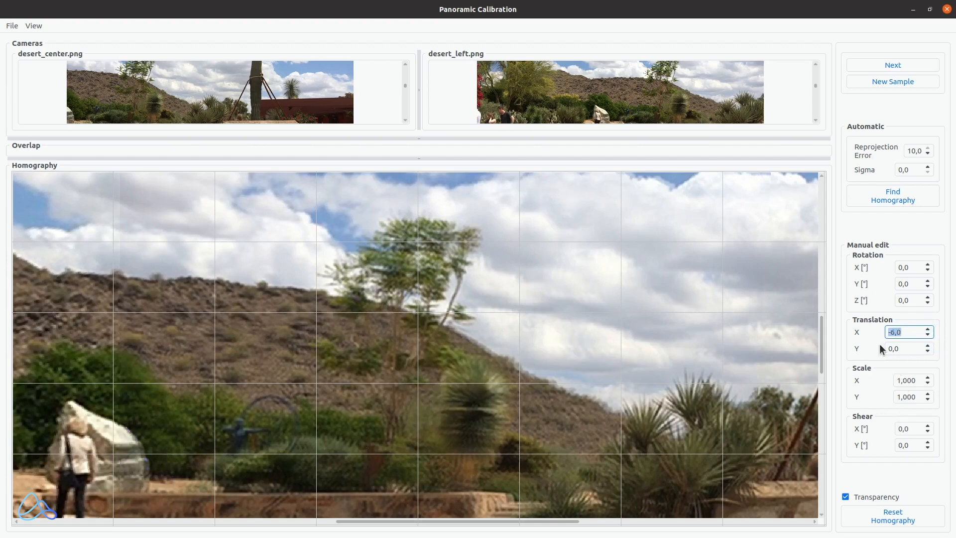
pyautogui.write('0')
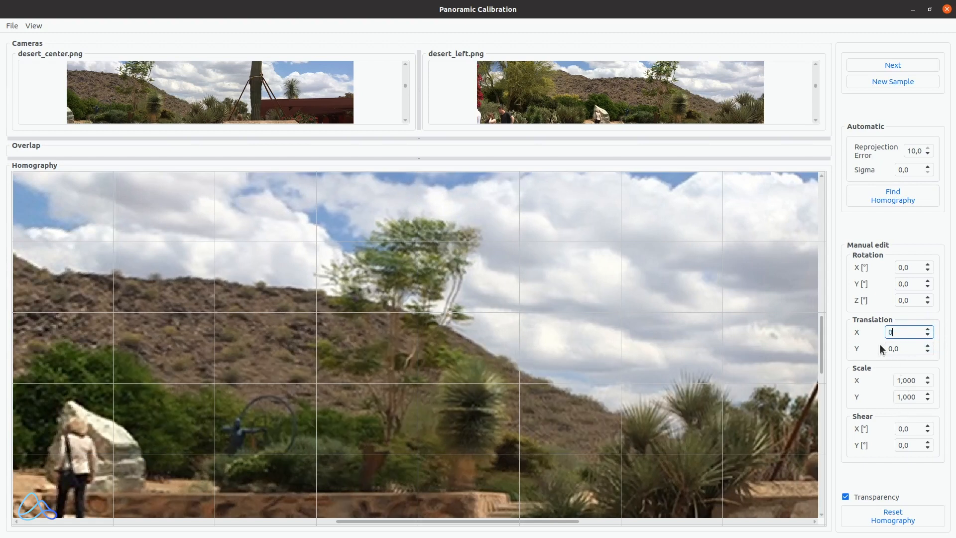
# Raise the X shear of the desert_left image in small increments to 1,2° to refine the alignment around the tree
pyautogui.click(927, 427)
pyautogui.click(927, 427)
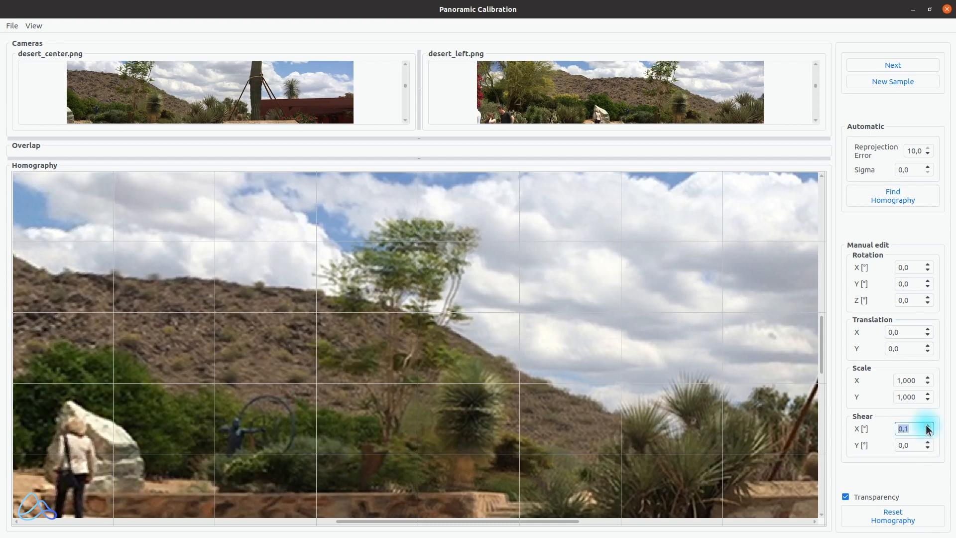
pyautogui.click(928, 426)
pyautogui.click(927, 426)
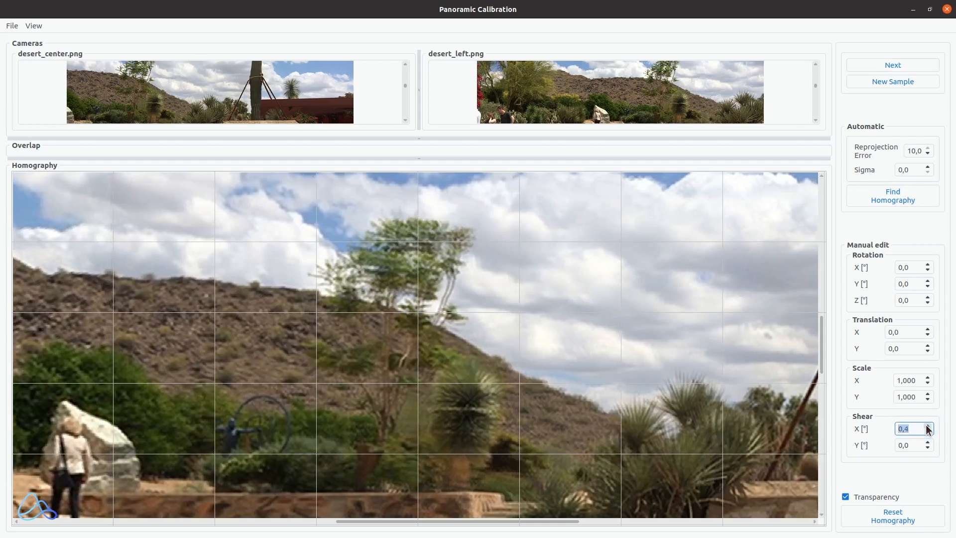
pyautogui.click(927, 426)
pyautogui.click(928, 426)
pyautogui.click(927, 426)
pyautogui.click(927, 426)
pyautogui.click(927, 427)
pyautogui.click(927, 427)
pyautogui.click(928, 426)
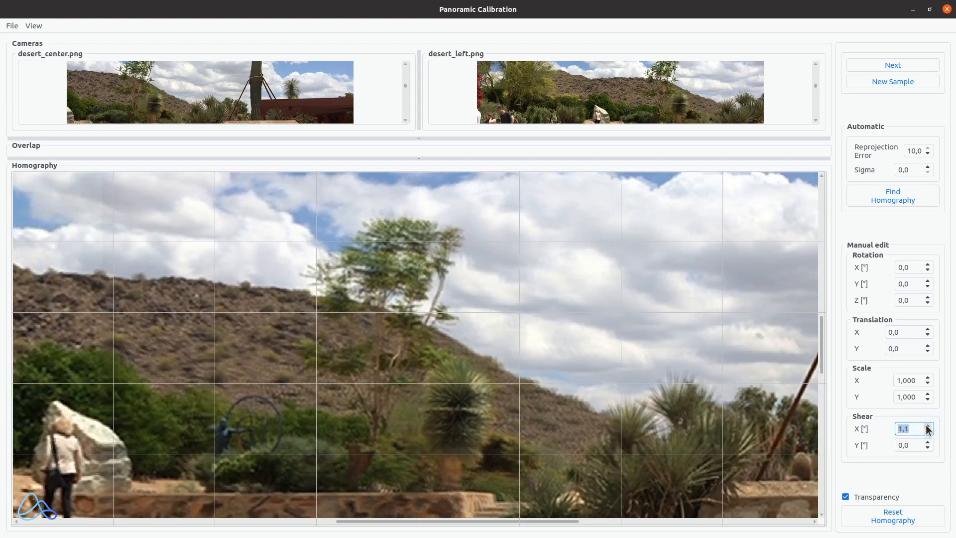
pyautogui.click(927, 426)
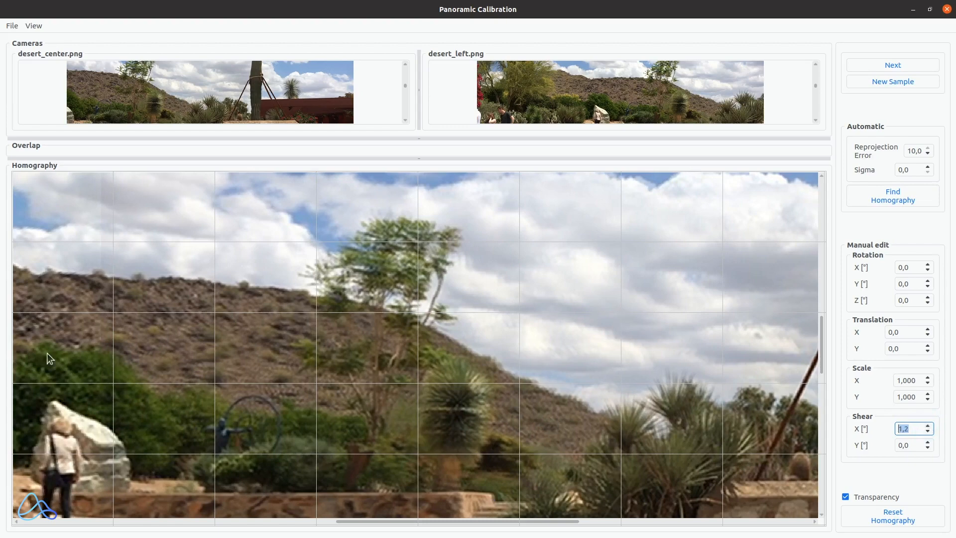
# Check the overlap along the steps and pavement cracks, and set the Y rotation of the desert_left image to 0,3°
pyautogui.scroll(-3, 470, 406)
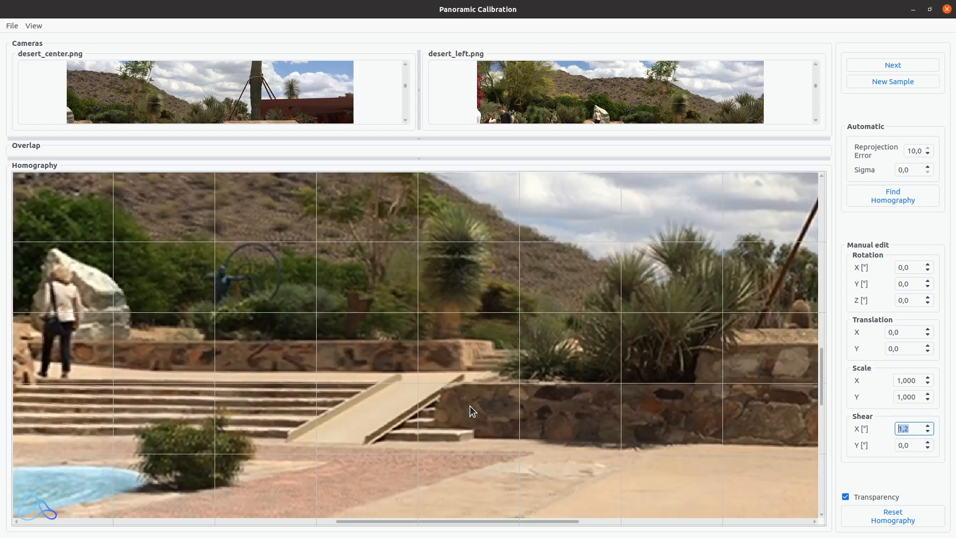
pyautogui.scroll(-2, 470, 411)
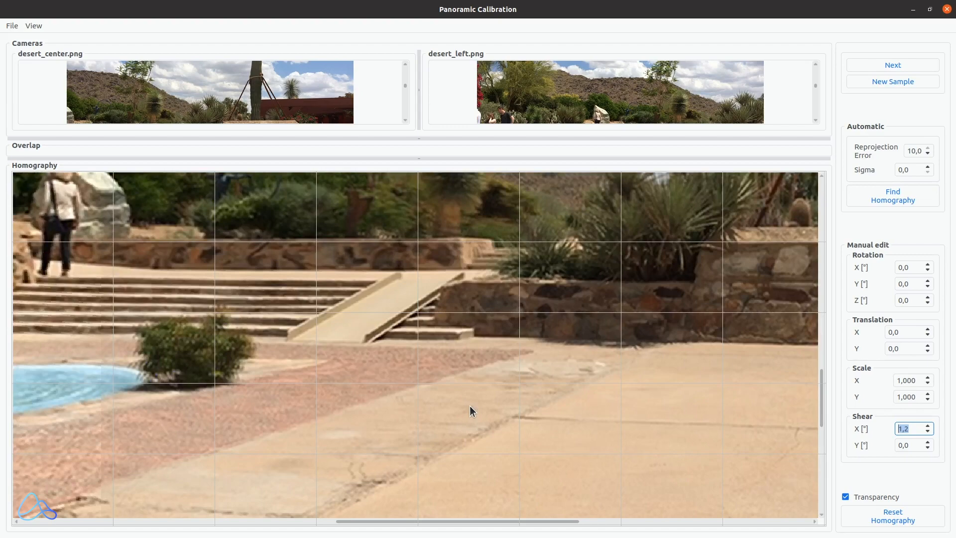
pyautogui.scroll(-3, 471, 412)
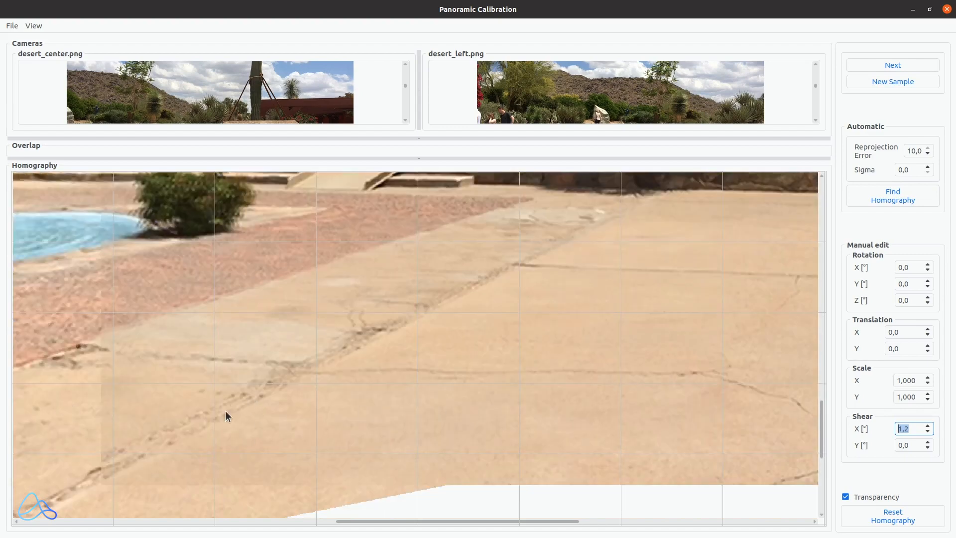
pyautogui.scroll(1, 433, 413)
pyautogui.scroll(-1, 432, 412)
pyautogui.click(927, 281)
pyautogui.click(928, 281)
pyautogui.click(928, 282)
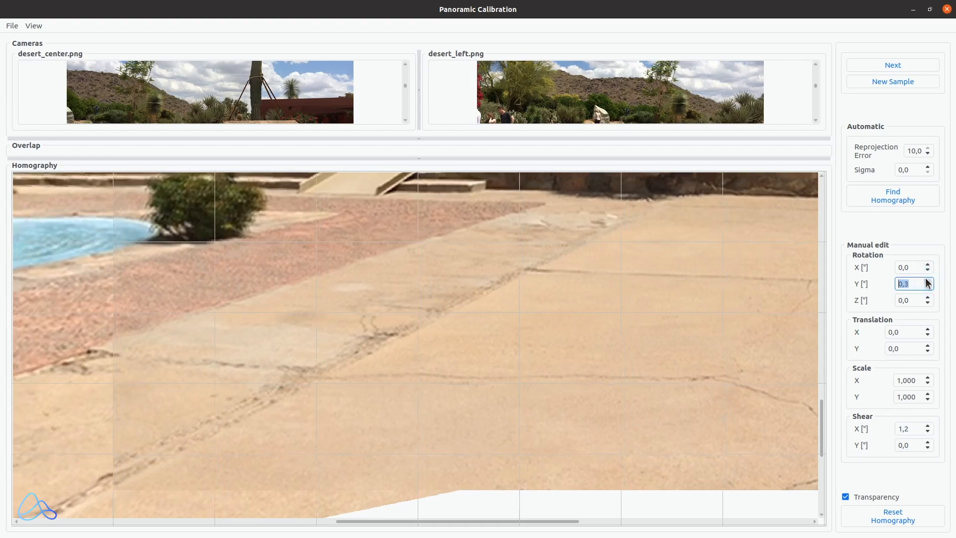
# Try raising the Y rotation of the desert_left image to 0,7° and check the alignment around the steps and vegetation
pyautogui.click(928, 282)
pyautogui.click(928, 282)
pyautogui.click(928, 281)
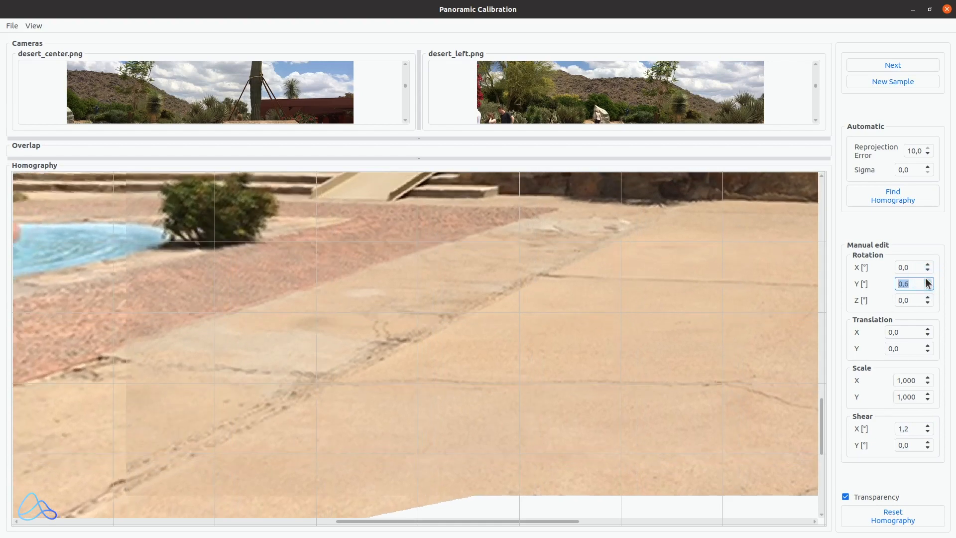
pyautogui.click(927, 281)
pyautogui.scroll(4, 543, 318)
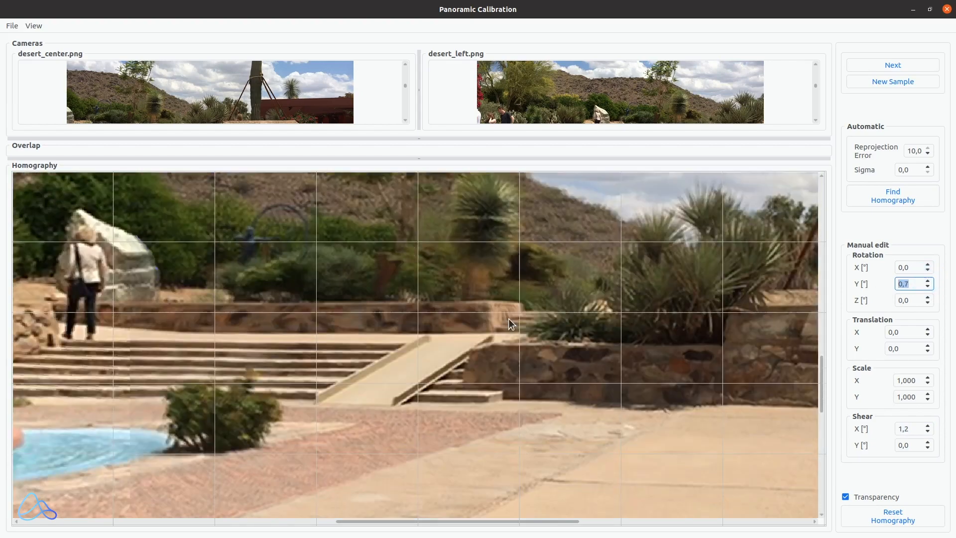
# Lower the Y rotation of the desert_left image in small increments to 0,1° to realign the overlap area
pyautogui.click(928, 287)
pyautogui.click(928, 287)
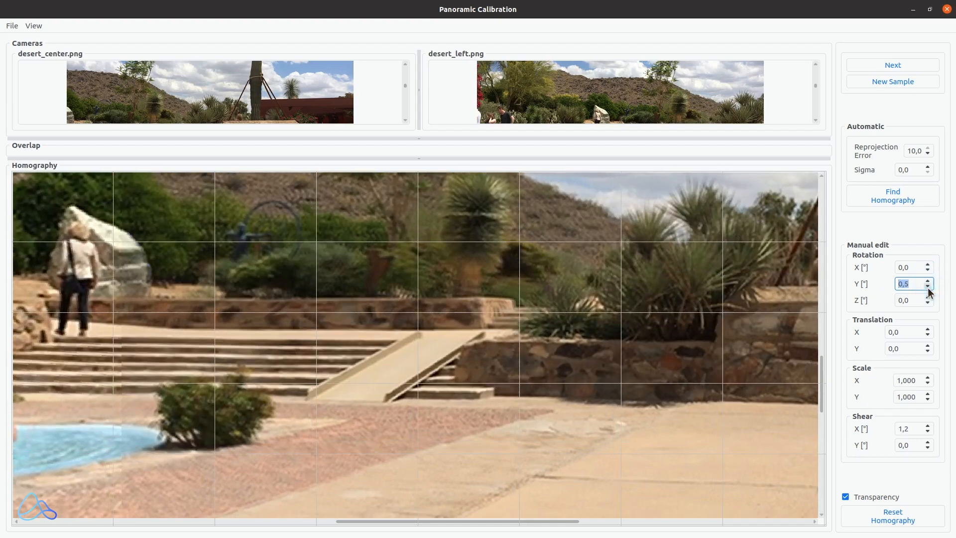
pyautogui.click(928, 288)
pyautogui.click(928, 288)
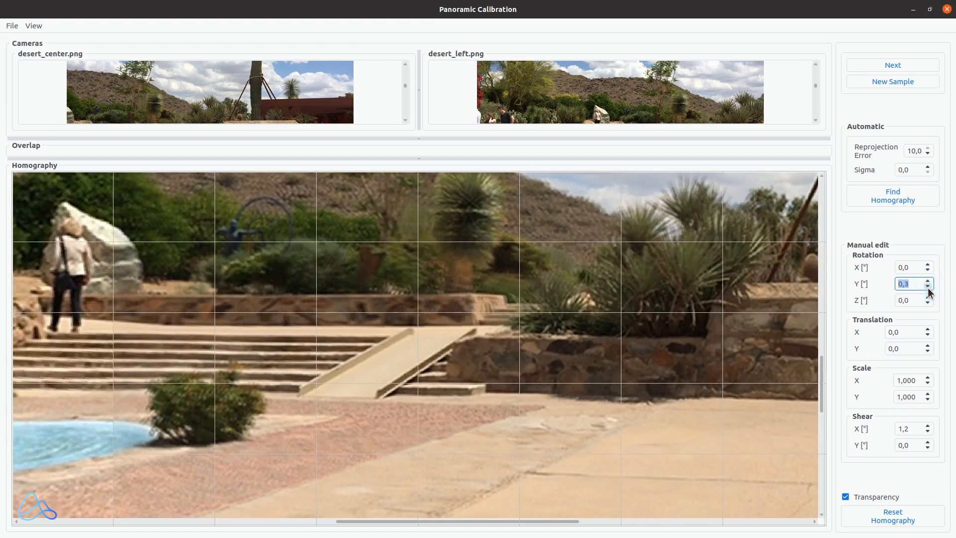
pyautogui.click(929, 288)
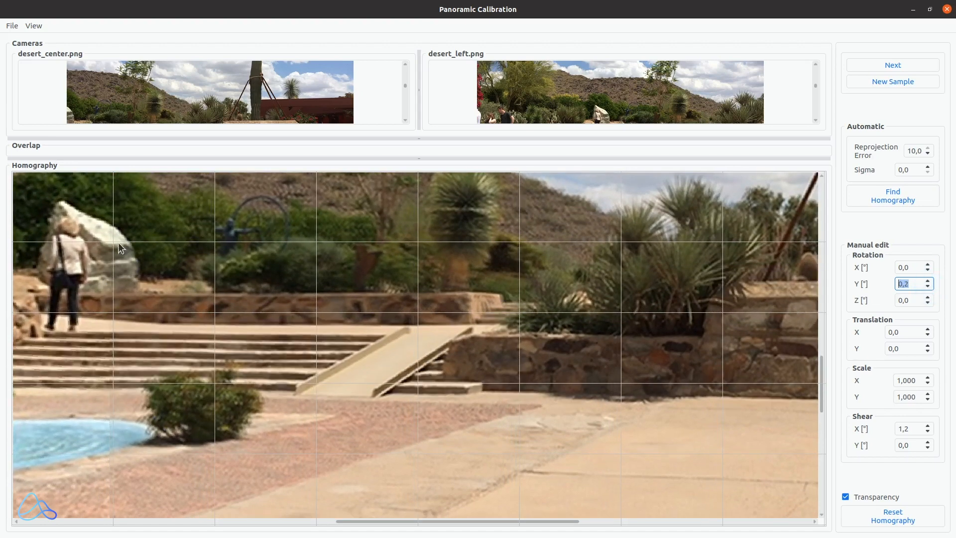
pyautogui.click(928, 288)
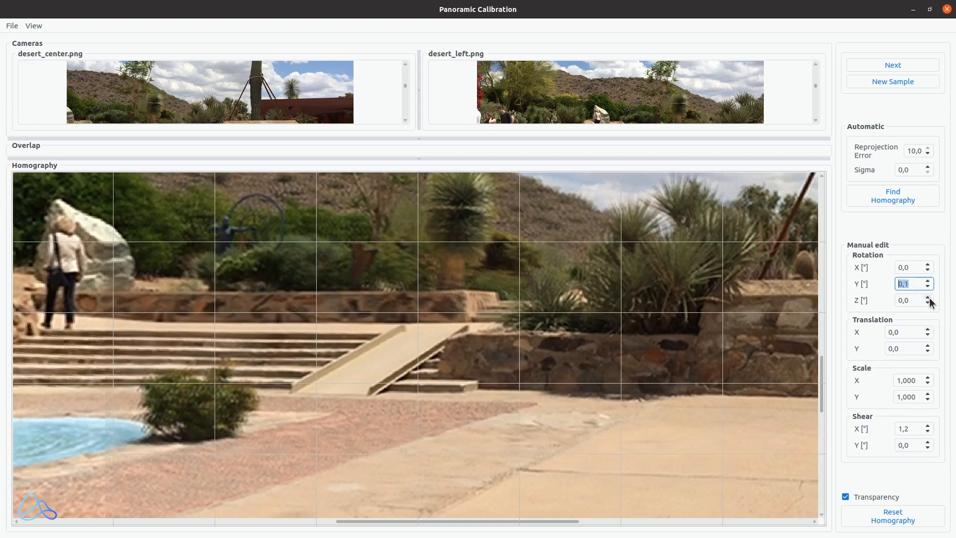
# Set the Z rotation of the desert_left image to 0,1° and check the overlap from the tree down to the pavement cracks
pyautogui.click(928, 297)
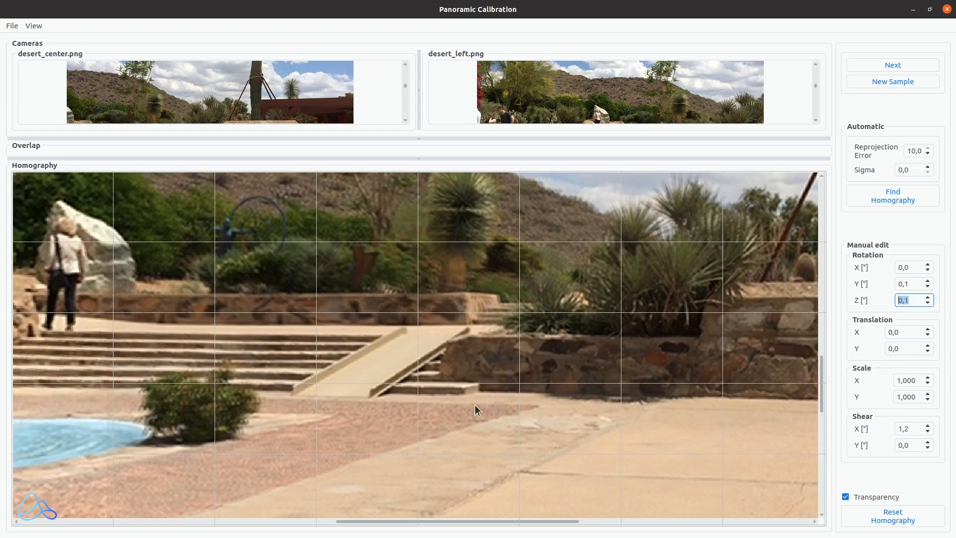
pyautogui.scroll(3, 476, 408)
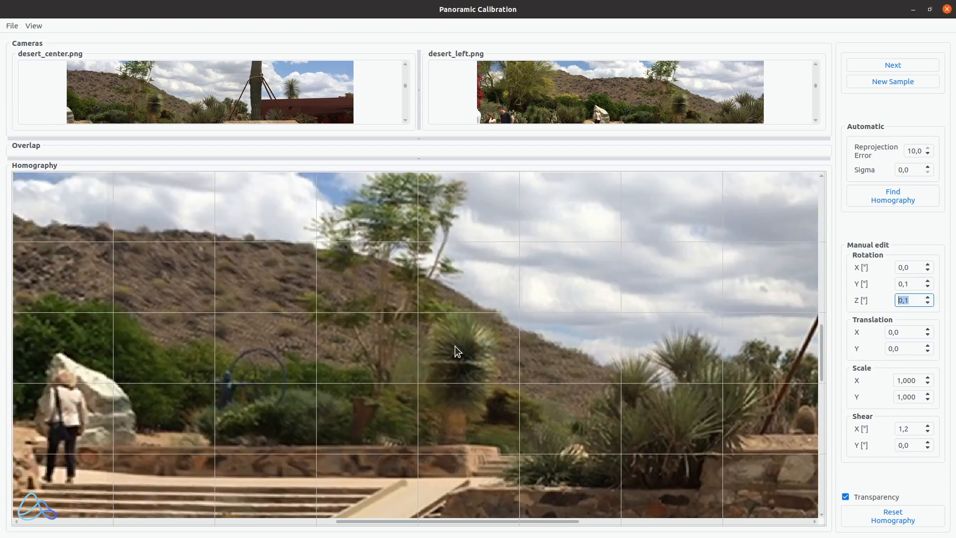
pyautogui.scroll(-6, 455, 345)
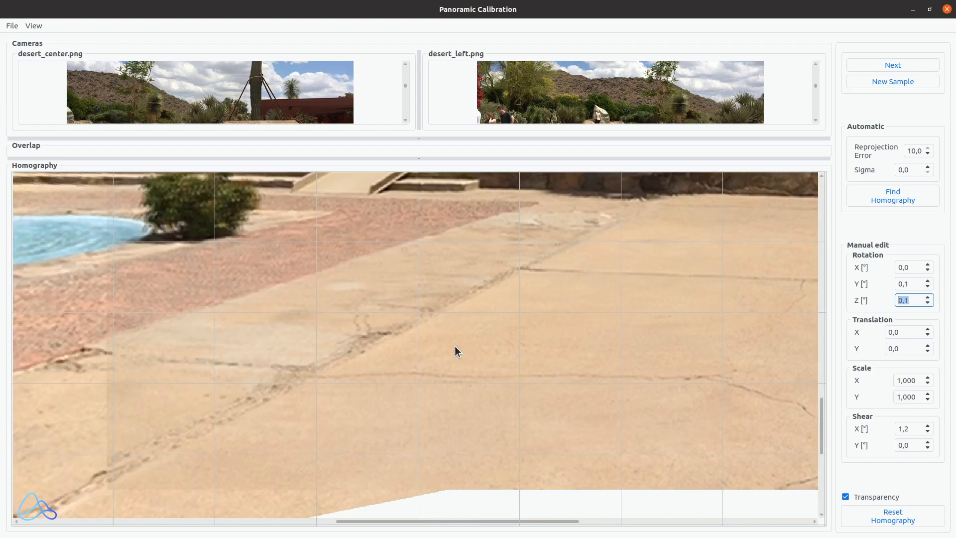
pyautogui.scroll(3, 455, 348)
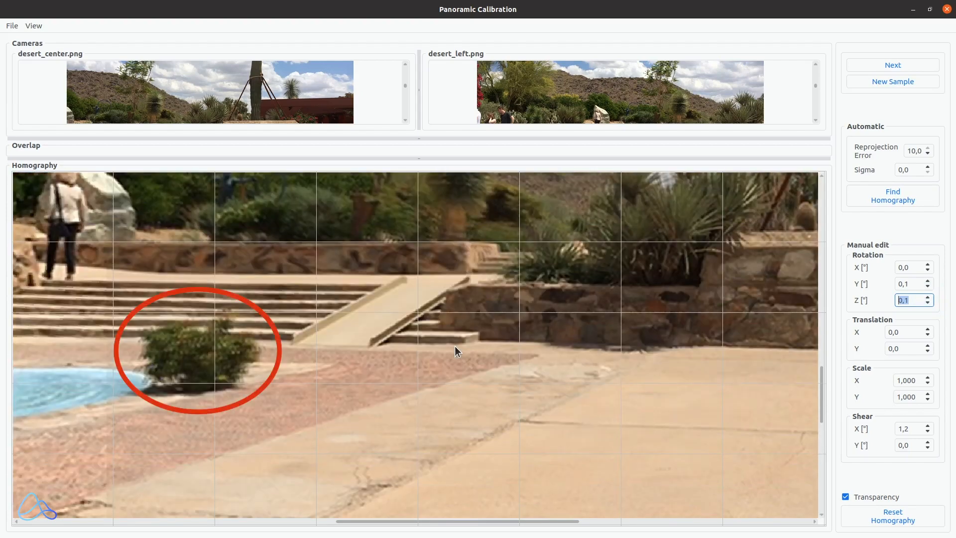
pyautogui.scroll(2, 455, 345)
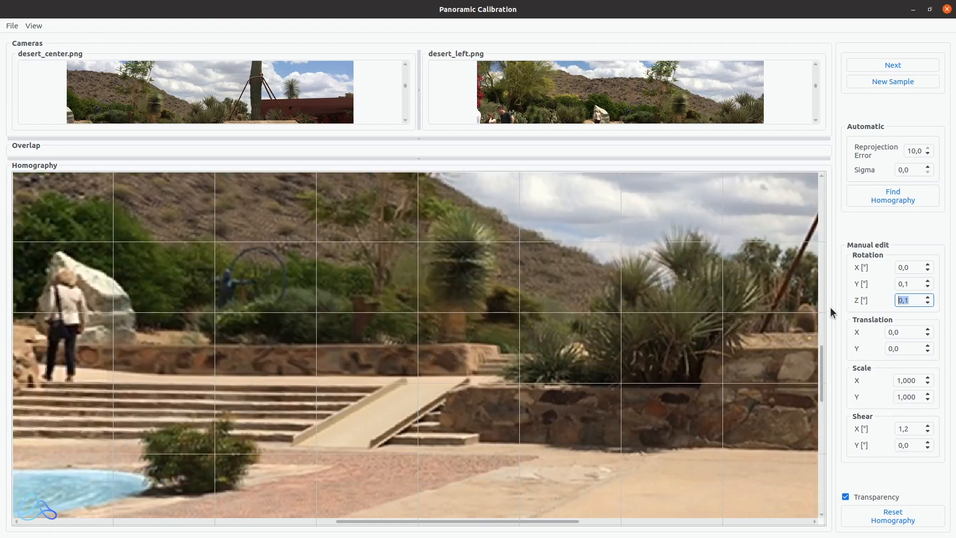
pyautogui.scroll(-3, 623, 323)
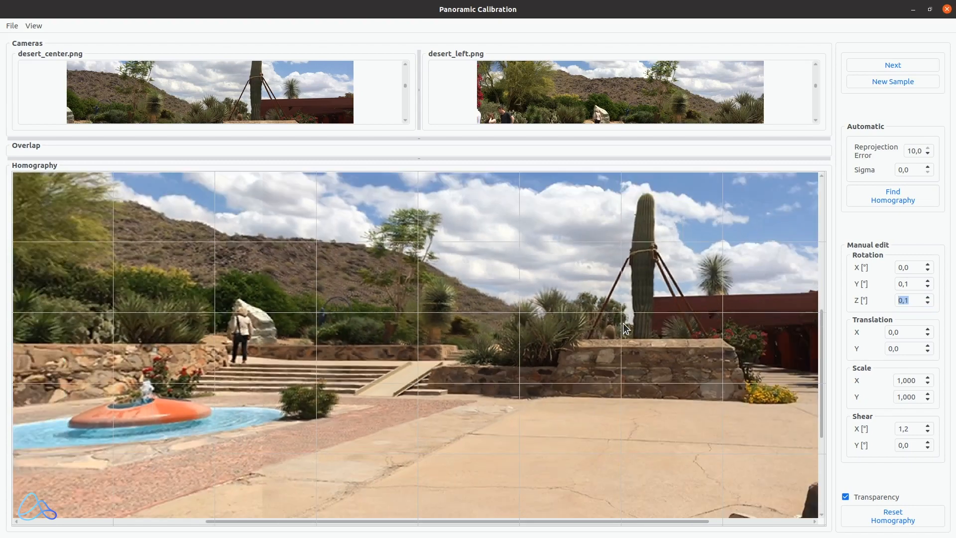
# Proceed to the next camera image, desert_right.png, and resize the views to enlarge the overlap area
pyautogui.click(883, 63)
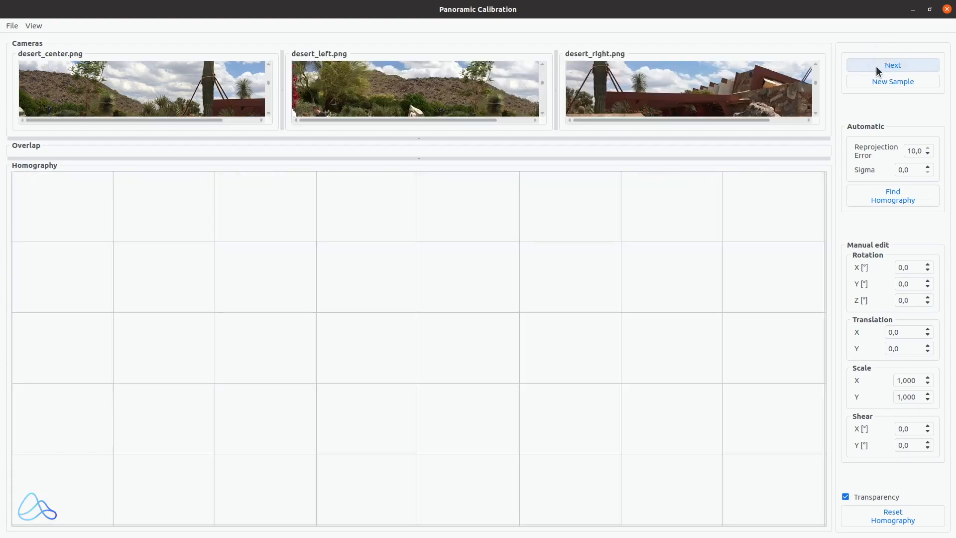
pyautogui.moveTo(707, 159); pyautogui.dragTo(709, 408)
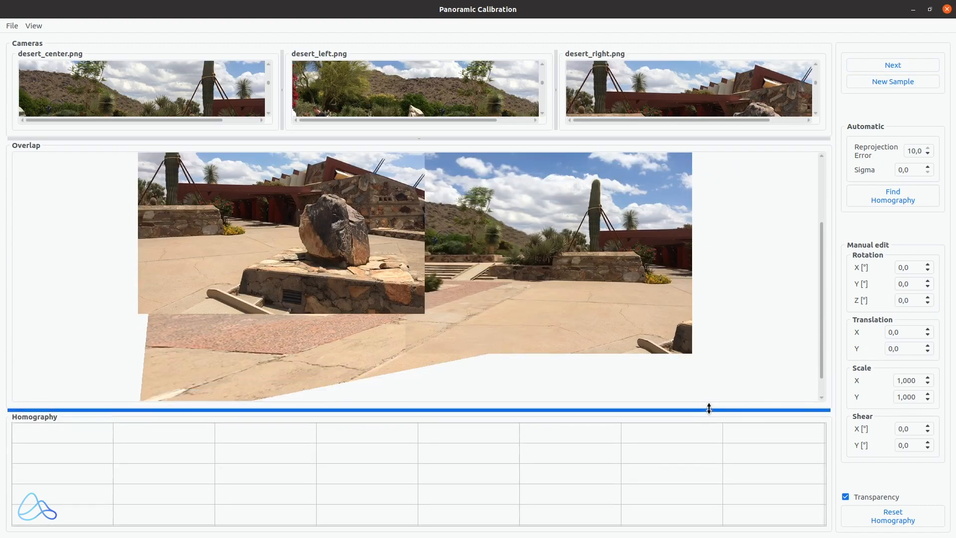
pyautogui.moveTo(544, 141); pyautogui.dragTo(595, 305)
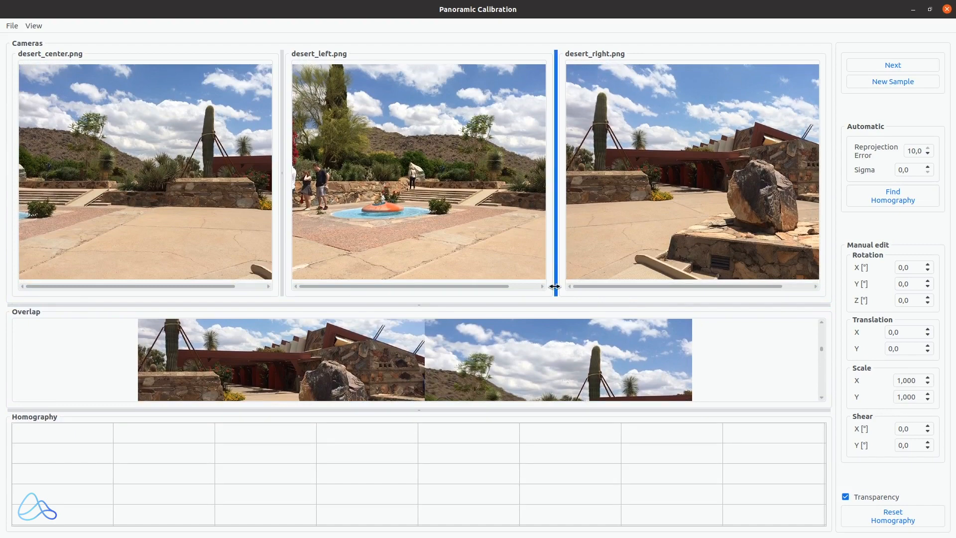
pyautogui.moveTo(550, 305); pyautogui.dragTo(503, 117)
# Place the desert_right image over the matching cactus area of the stitched images, find its homography automatically, and inspect the enlarged panorama
pyautogui.moveTo(516, 247); pyautogui.dragTo(468, 289)
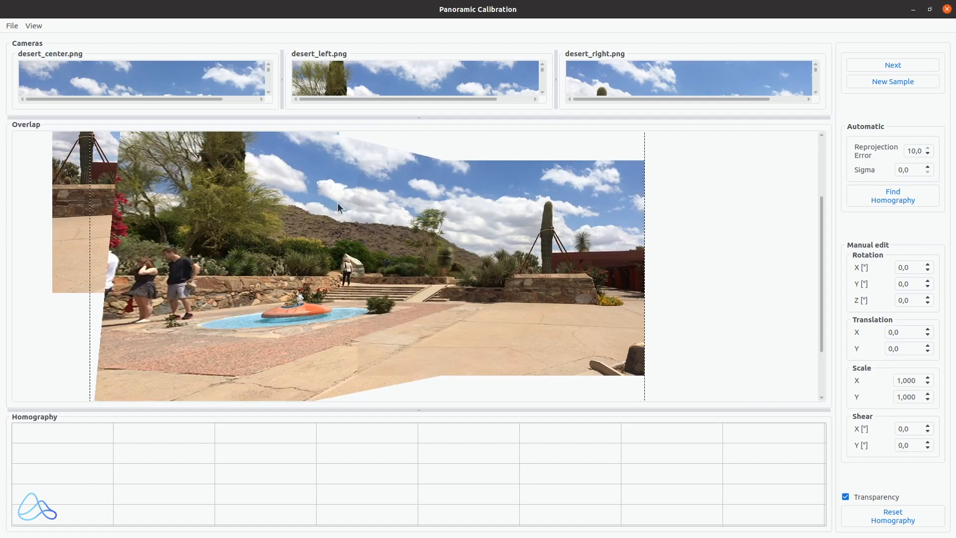
pyautogui.moveTo(73, 194); pyautogui.dragTo(545, 279)
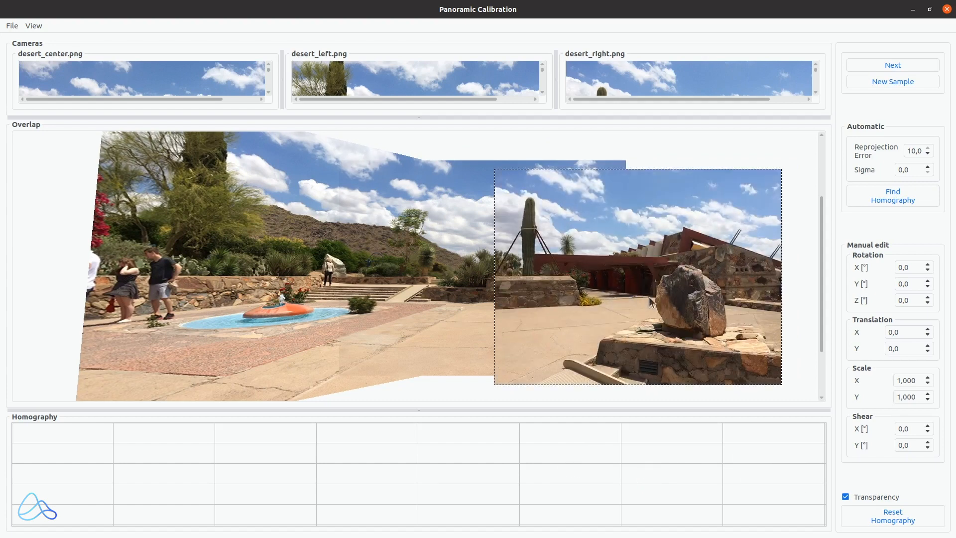
pyautogui.click(881, 198)
pyautogui.moveTo(475, 408); pyautogui.dragTo(428, 131)
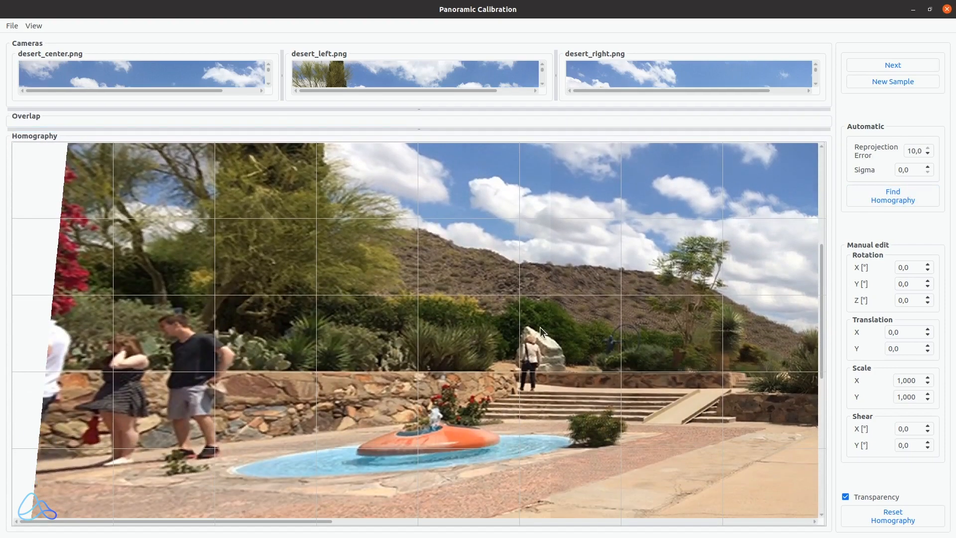
pyautogui.scroll(-2, 539, 327)
pyautogui.moveTo(640, 322); pyautogui.dragTo(469, 313)
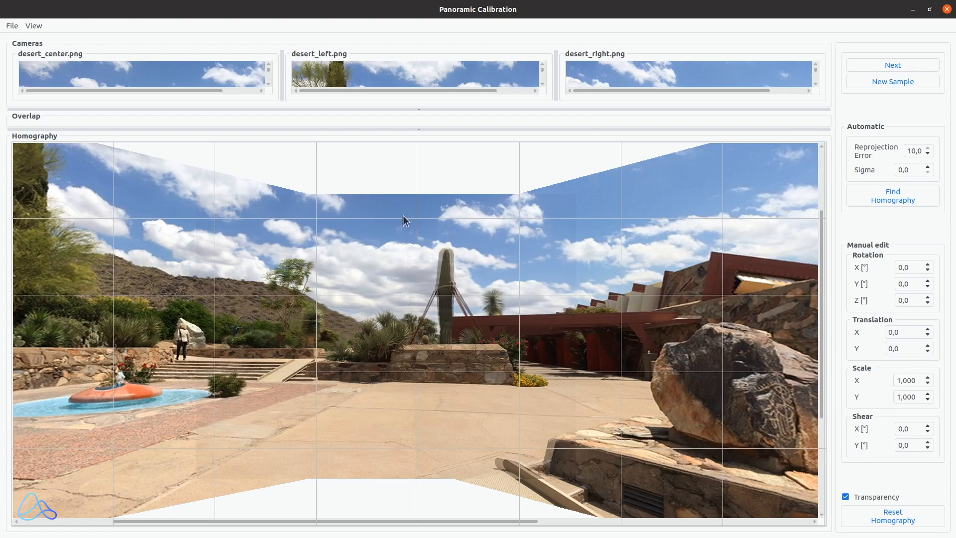
# Save the calibration as panoramic.json in the cuda-stitcher folder
pyautogui.moveTo(348, 127); pyautogui.dragTo(363, 297)
pyautogui.click(12, 26)
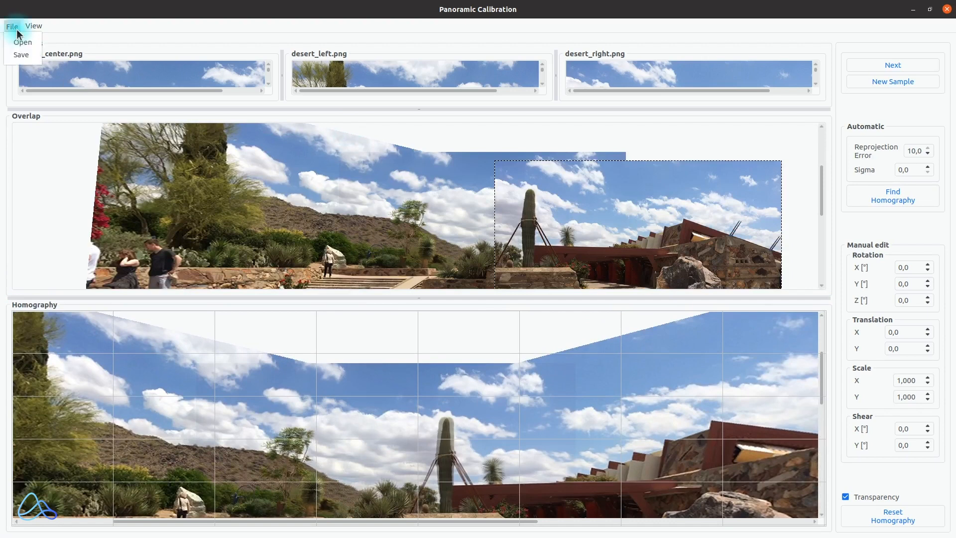
pyautogui.click(21, 55)
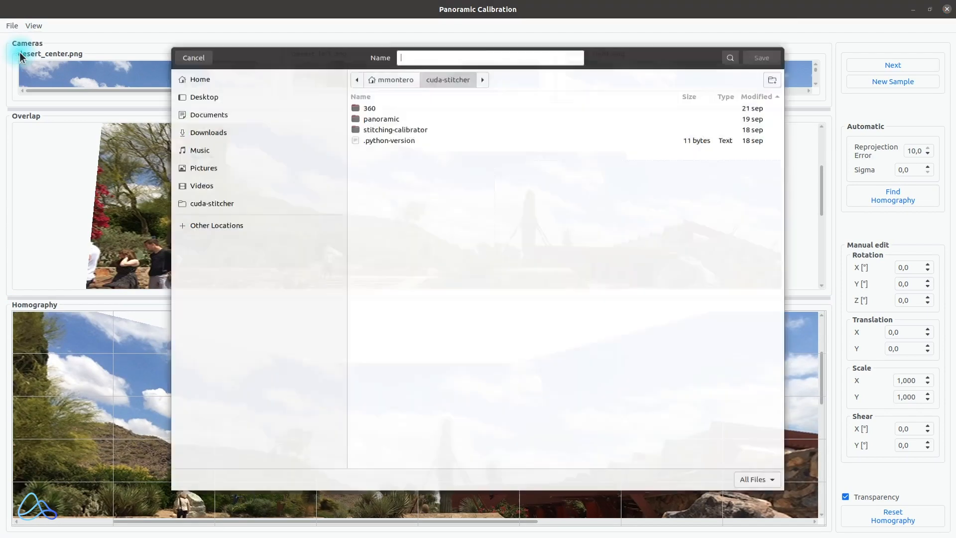
pyautogui.write('panoramic.jso')
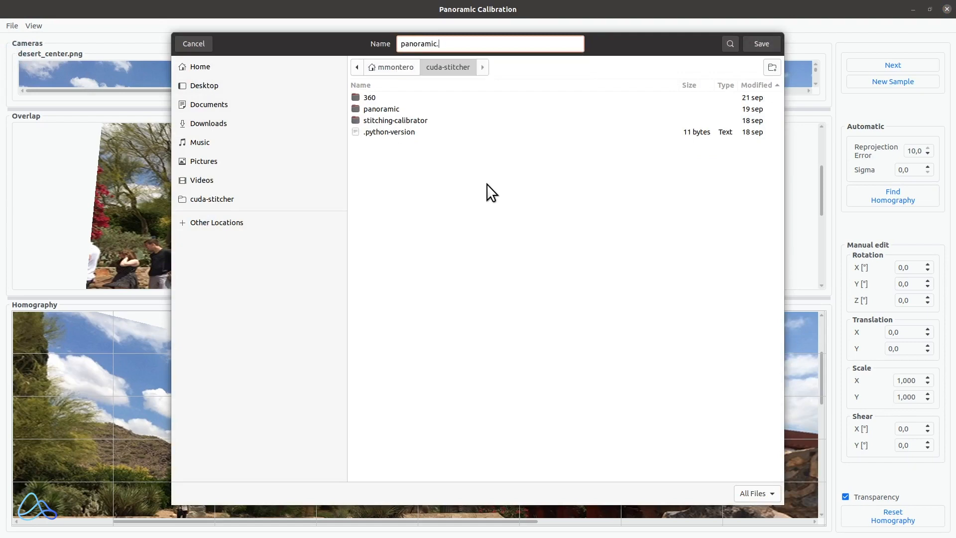
pyautogui.write('n')
pyautogui.click(763, 39)
# In the terminal, list the cuda-stitcher folder and display the contents of panoramic.json
pyautogui.write('ls')
pyautogui.press('Return')
pyautogui.write('cat p')
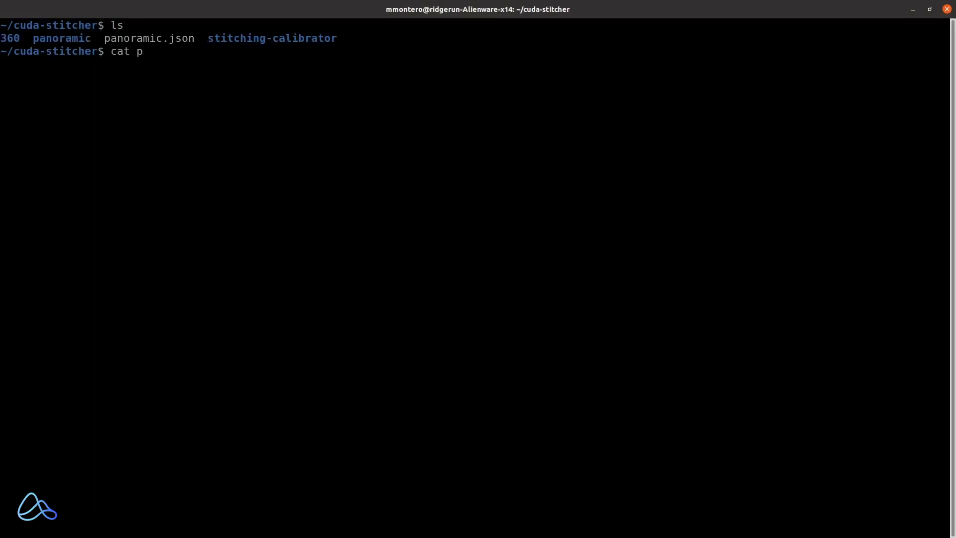
pyautogui.press('Tab')
pyautogui.write('.')
pyautogui.press('Tab')
pyautogui.press('Return')
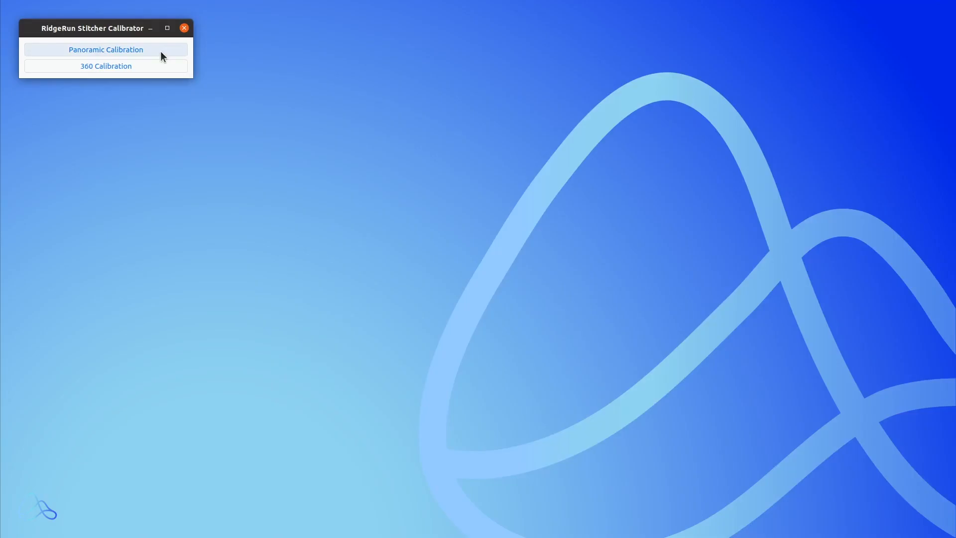
# Open Panoramic Calibration from the RidgeRun Stitcher Calibrator launcher and maximize its window
pyautogui.click(160, 51)
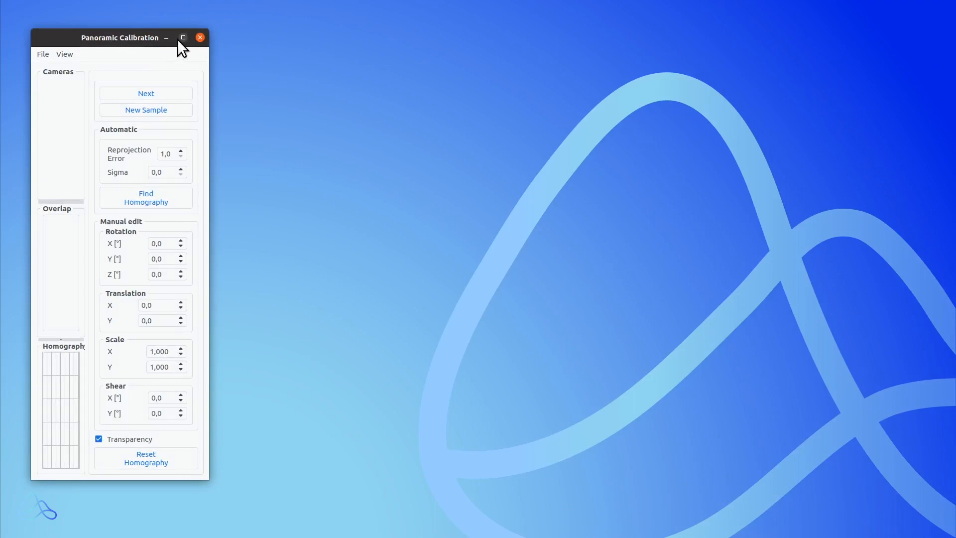
pyautogui.click(180, 39)
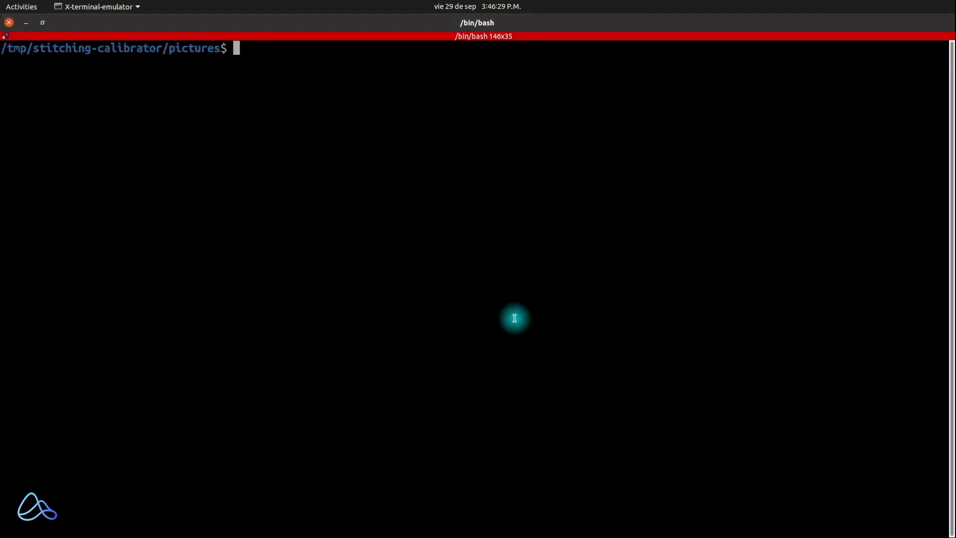
# In the terminal, list the stitching-calibrator pictures folder and the images in its folder 4, and clear the output
pyautogui.write('ls')
pyautogui.press('Return')
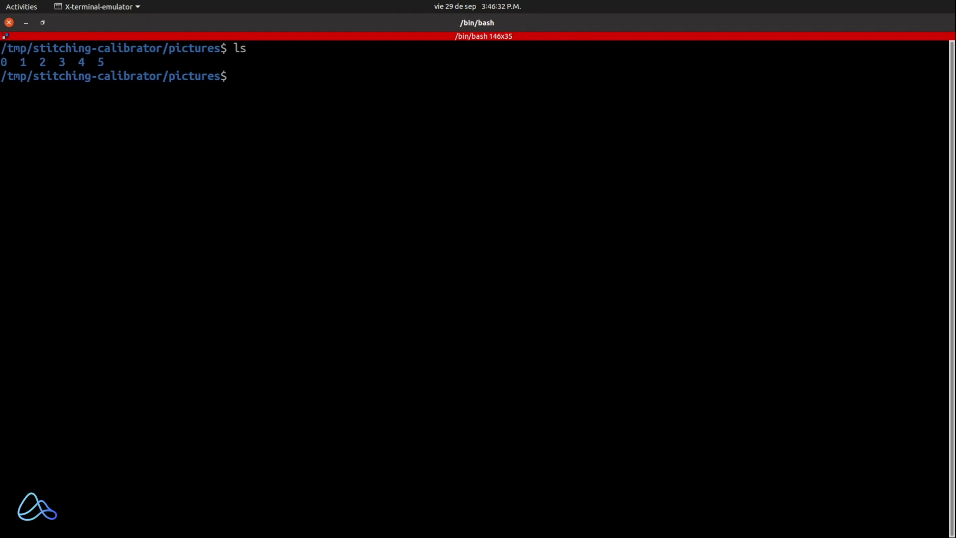
pyautogui.write('ls 4')
pyautogui.press('Return')
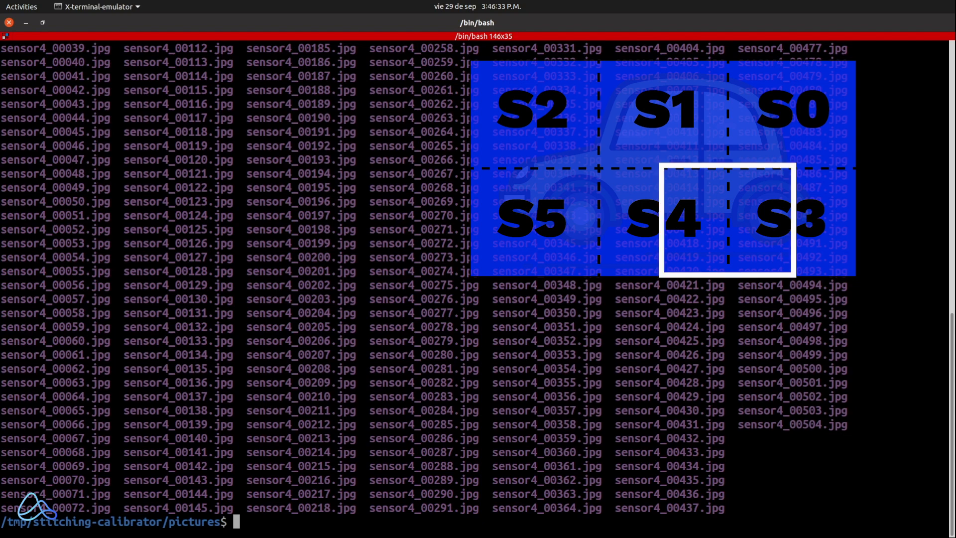
pyautogui.write('clear')
pyautogui.press('Return')
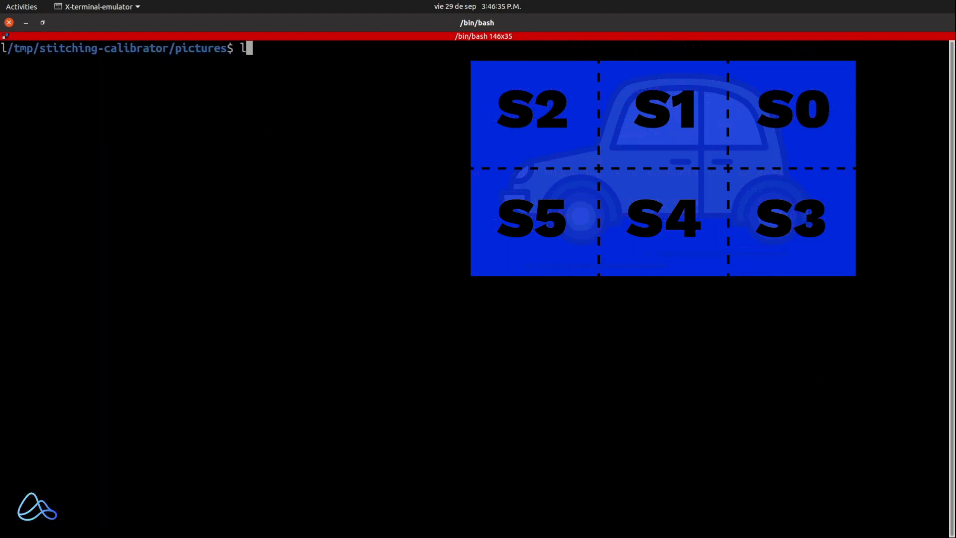
# List the sensor images in folders 3 and 2, resetting the terminal after each listing
pyautogui.write('ls')
pyautogui.press('Return')
pyautogui.write('reset')
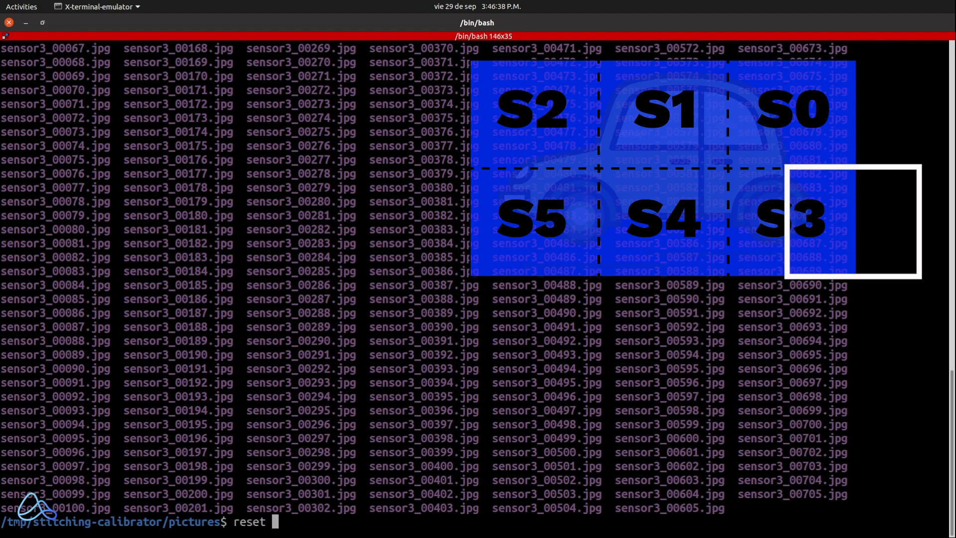
pyautogui.press('Return')
pyautogui.write('ls 2')
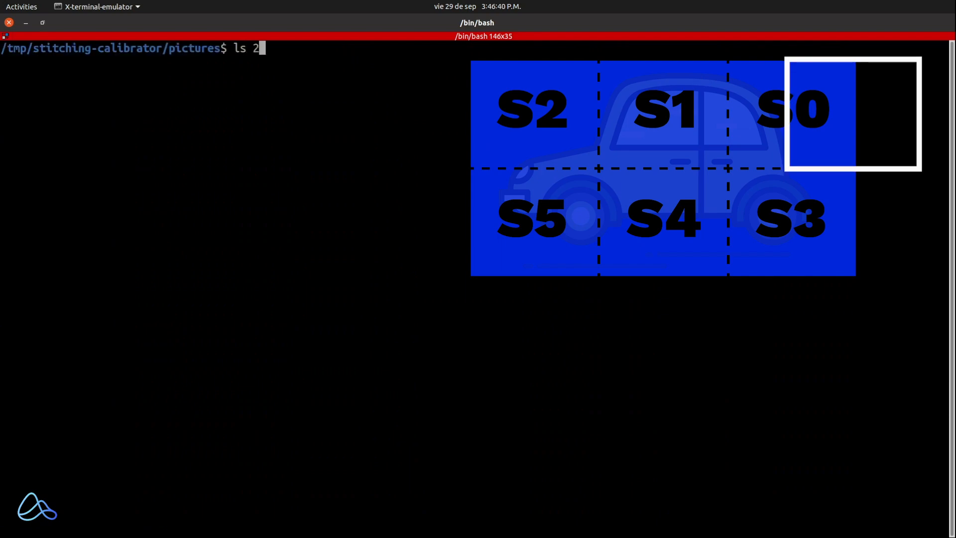
pyautogui.press('Return')
pyautogui.write('reset')
pyautogui.press('Return')
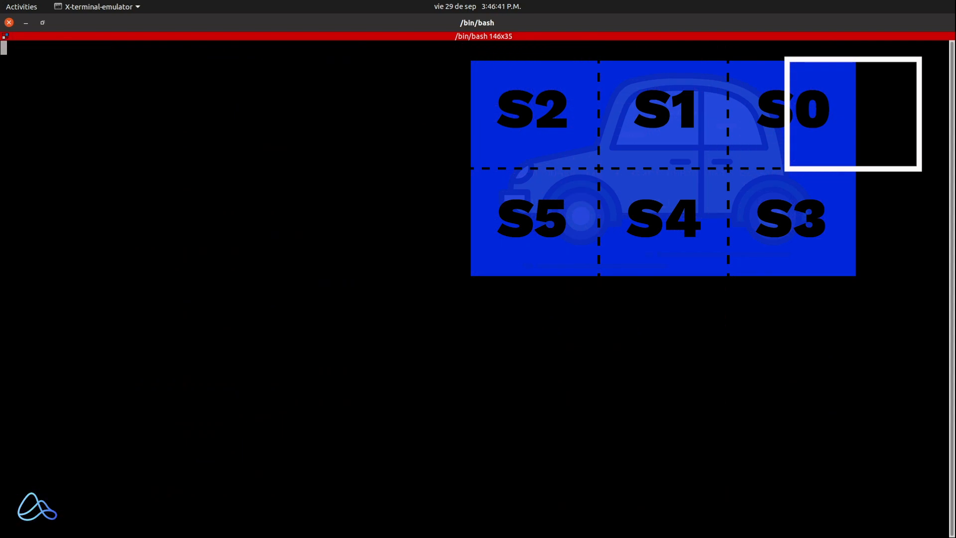
# List the images in three sensor picture folders in turn, including folder 2, resetting the terminal after each listing
pyautogui.write('ls')
pyautogui.press('Return')
pyautogui.write('reset')
pyautogui.press('Return')
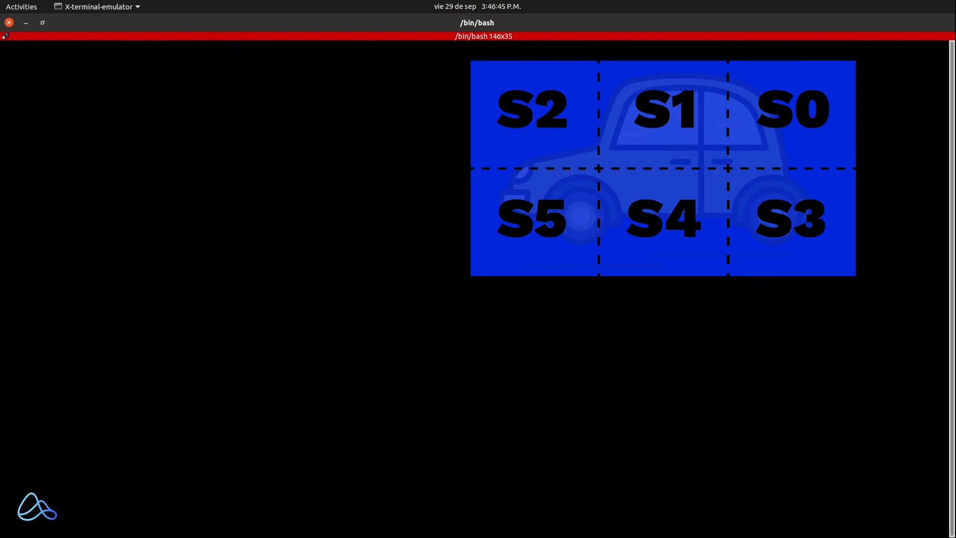
pyautogui.write('ls')
pyautogui.press('Return')
pyautogui.write('reset')
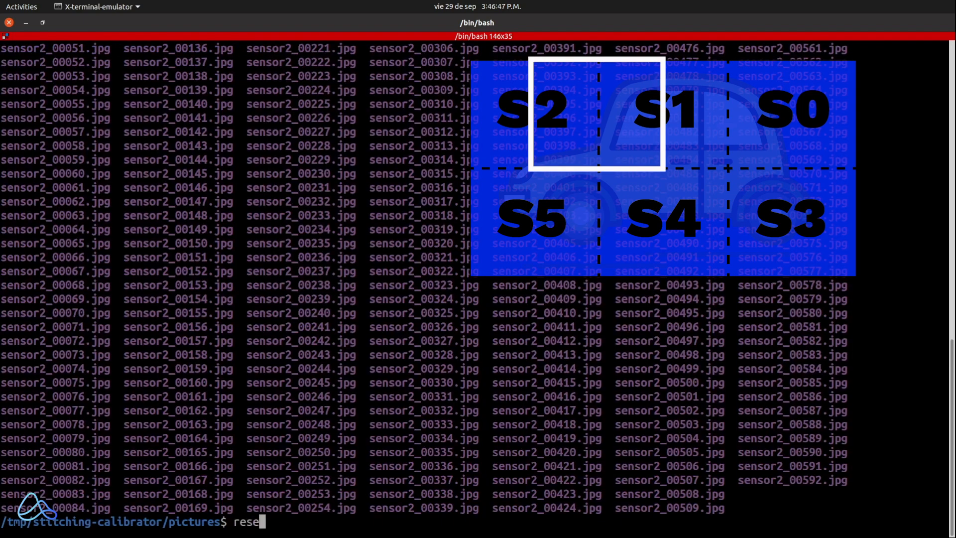
pyautogui.press('Return')
pyautogui.write('ls')
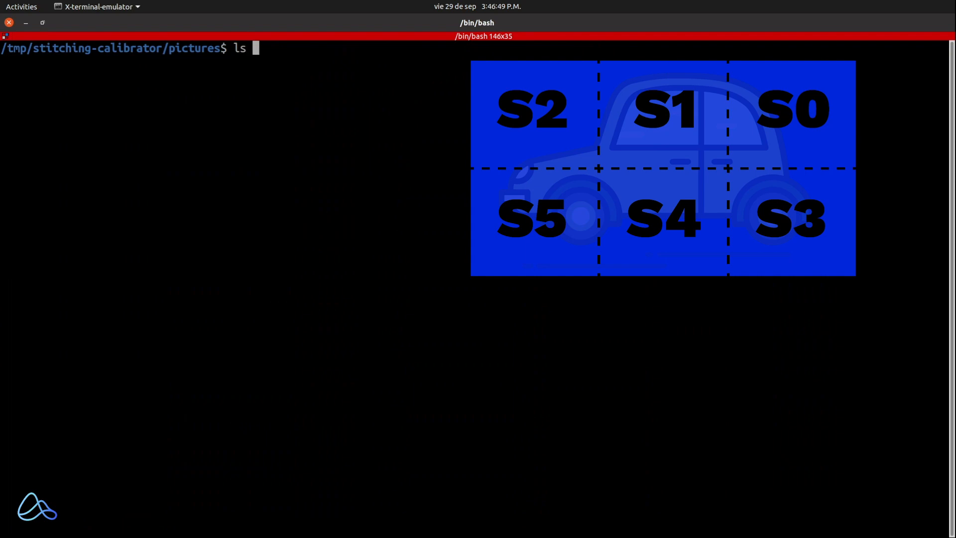
pyautogui.press('Return')
pyautogui.write('reset')
pyautogui.press('Return')
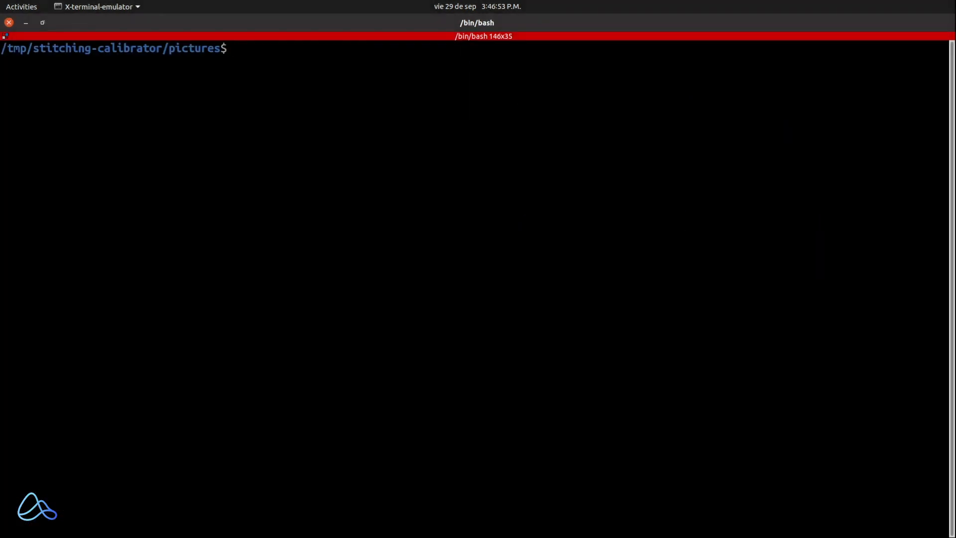
# Switch to Panoramic Calibration and open the stitching-calibrator pictures directory
pyautogui.hotkey('alt', 'Tab')
pyautogui.click(12, 39)
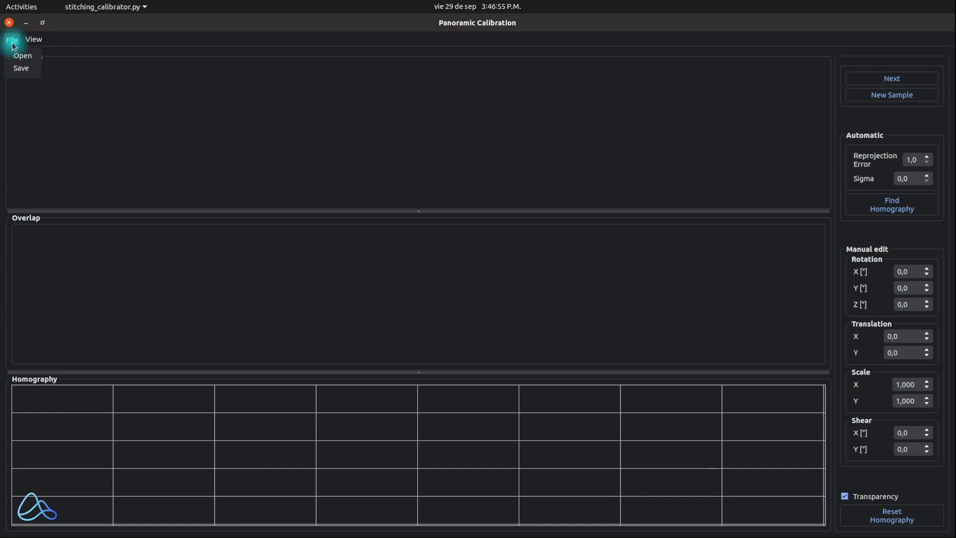
pyautogui.click(12, 59)
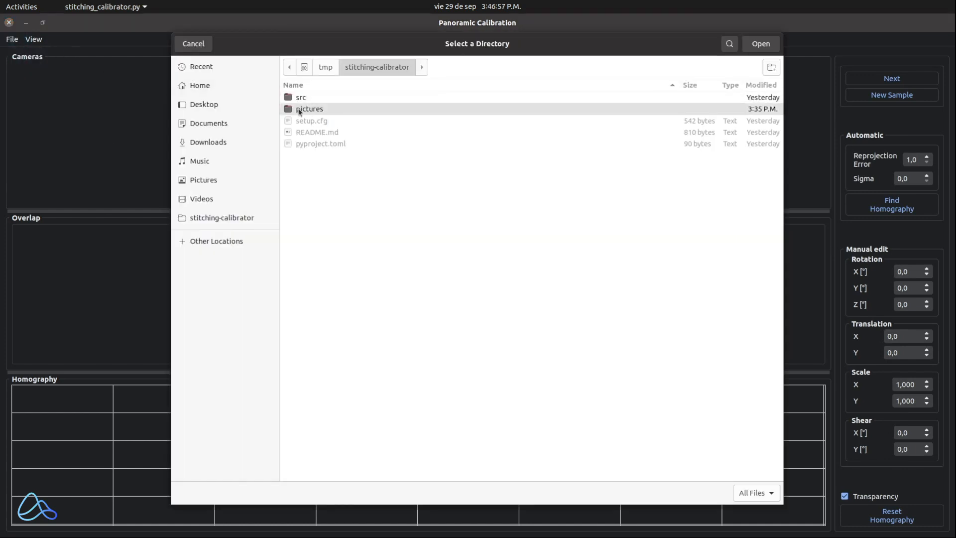
pyautogui.doubleClick(299, 107)
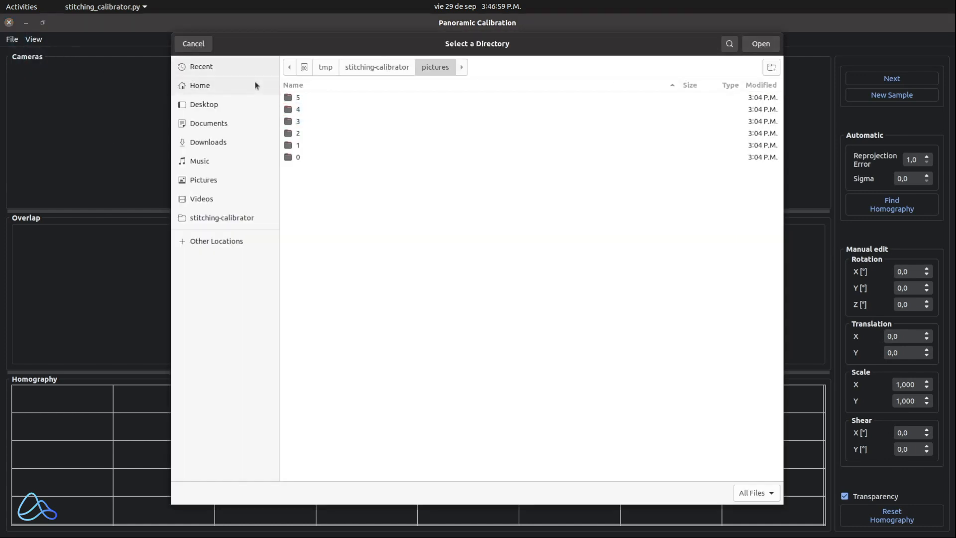
pyautogui.click(768, 46)
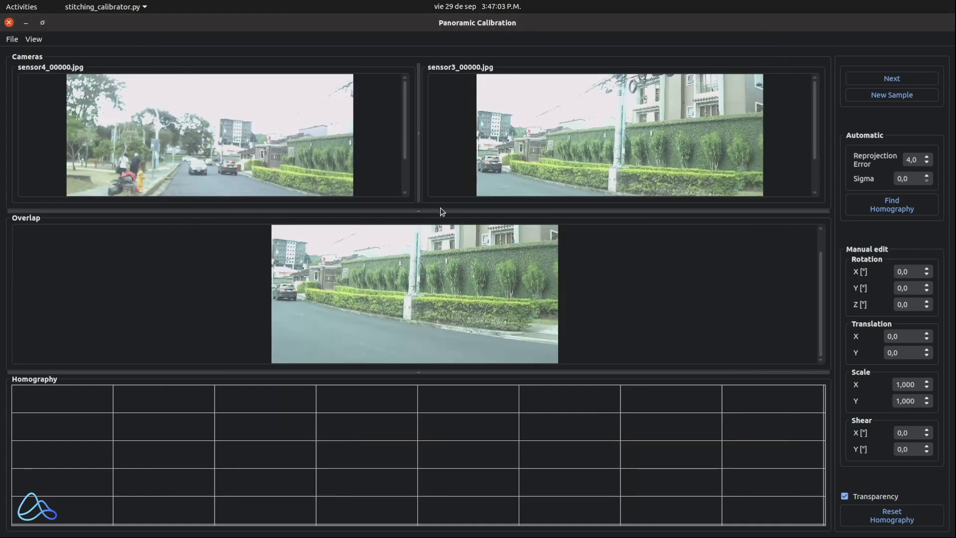
# Enlarge the camera view and advance the sensor 4 and sensor 3 images to sample 00006
pyautogui.moveTo(438, 211); pyautogui.dragTo(421, 311)
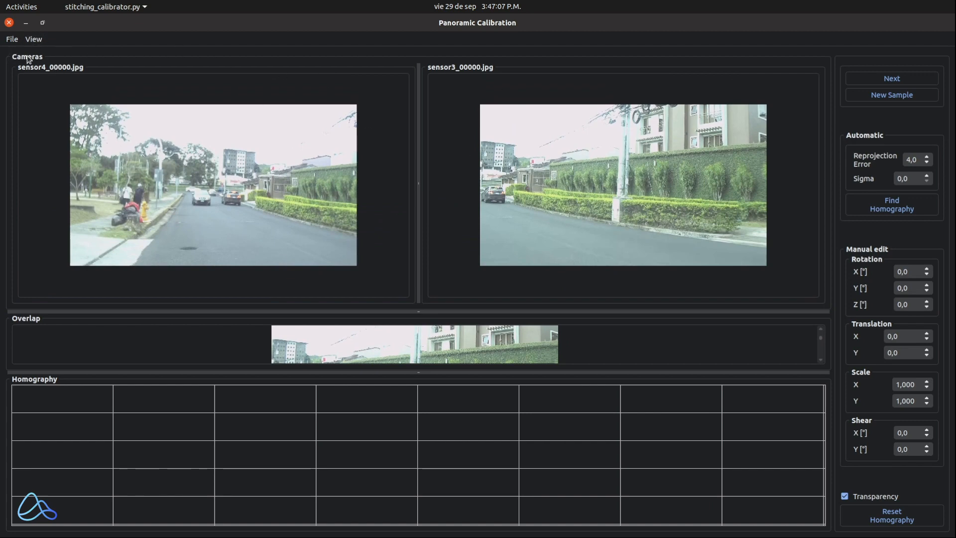
pyautogui.click(893, 97)
pyautogui.click(893, 97)
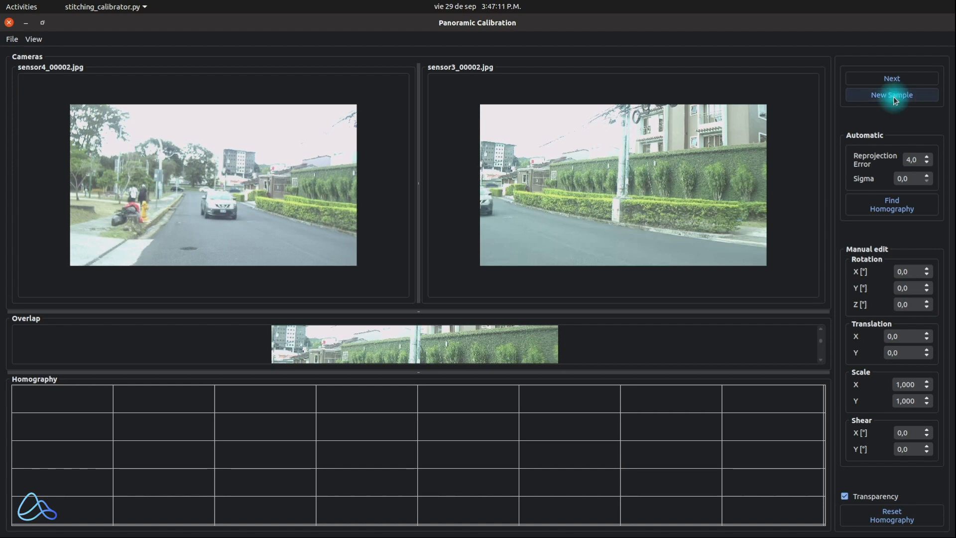
pyautogui.click(894, 96)
pyautogui.click(894, 96)
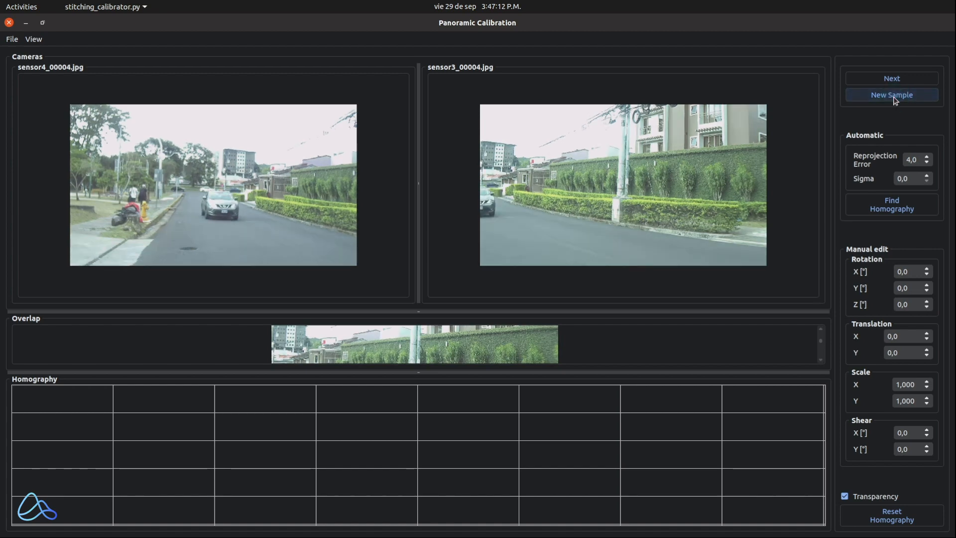
pyautogui.click(894, 97)
pyautogui.click(894, 97)
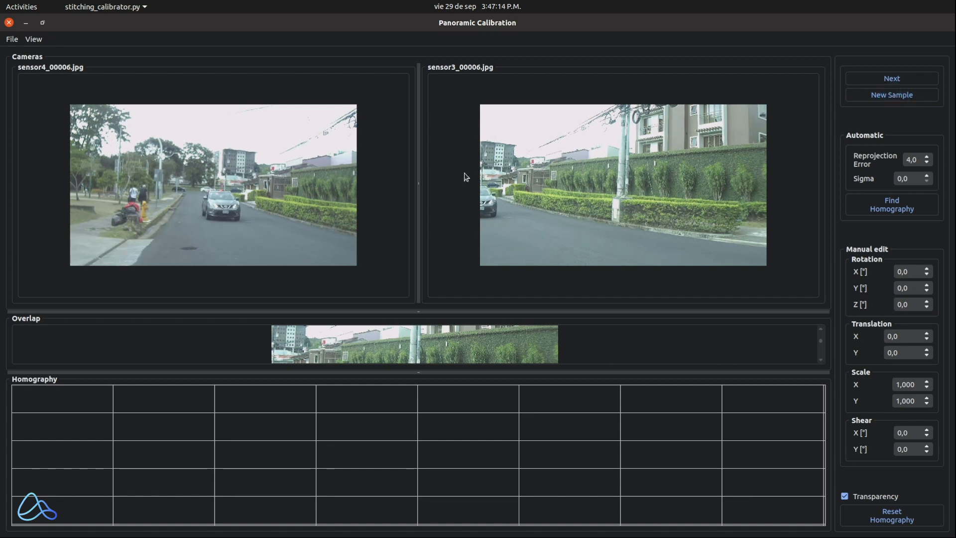
# Find the homography between sensors 4 and 3, and check the enlarged stitch with transparency off and on
pyautogui.moveTo(431, 311); pyautogui.dragTo(432, 95)
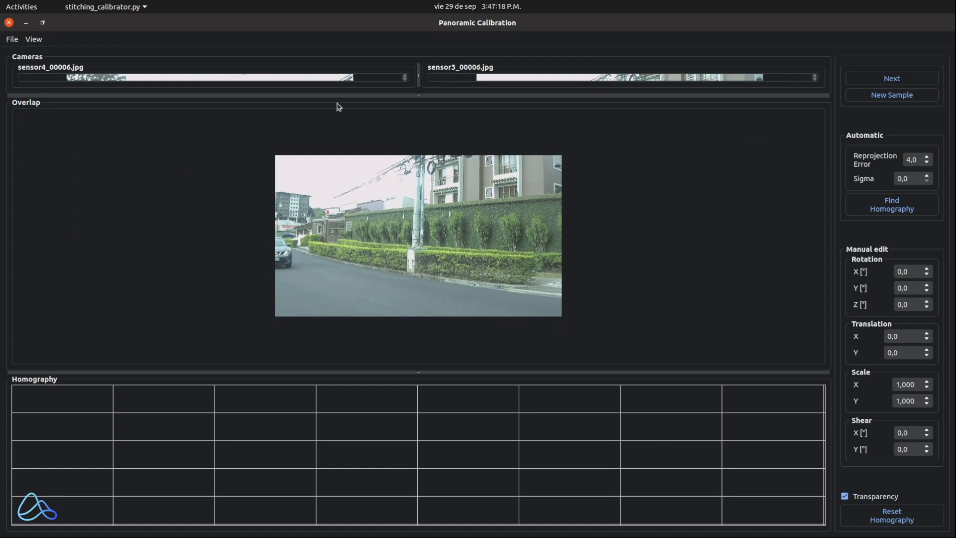
pyautogui.moveTo(425, 373); pyautogui.dragTo(460, 109)
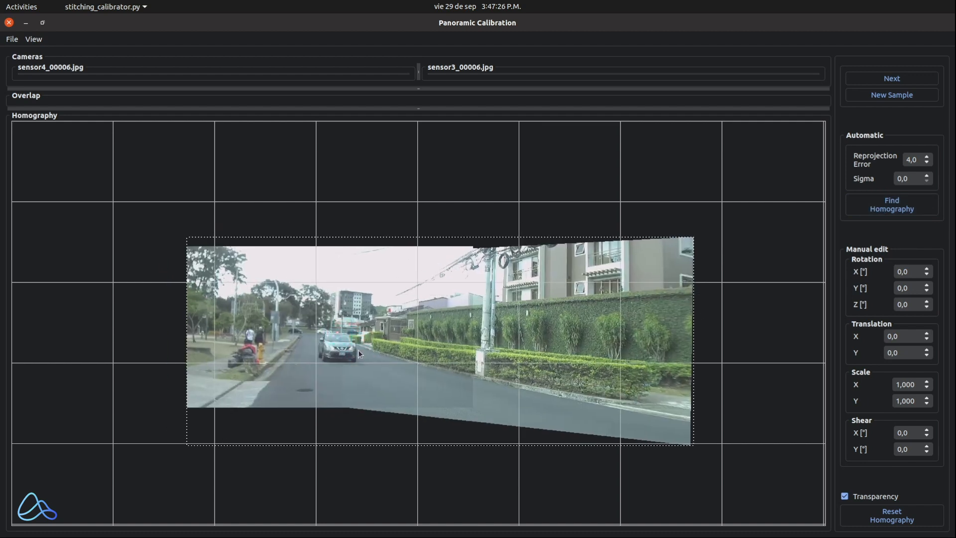
pyautogui.scroll(1, 358, 349)
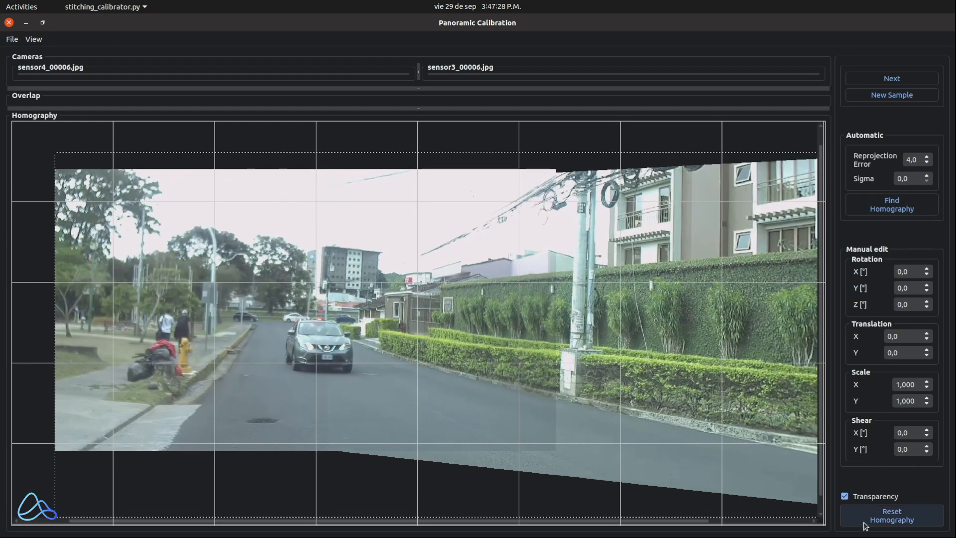
pyautogui.click(846, 497)
pyautogui.click(845, 497)
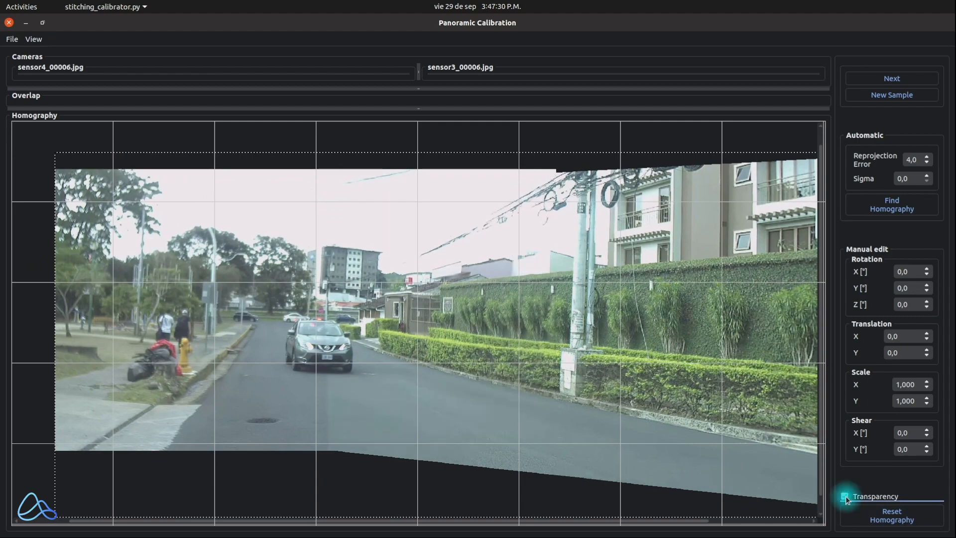
pyautogui.click(846, 496)
pyautogui.click(845, 496)
pyautogui.scroll(-3, 508, 324)
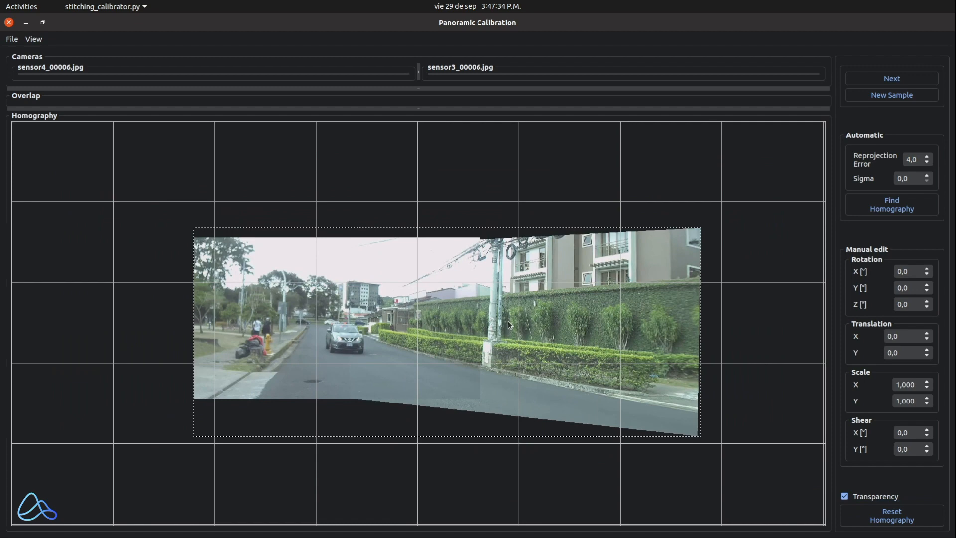
# Advance the calibration to sensor 0, enlarge the camera view, and load sample 00006 for all three sensors
pyautogui.click(893, 79)
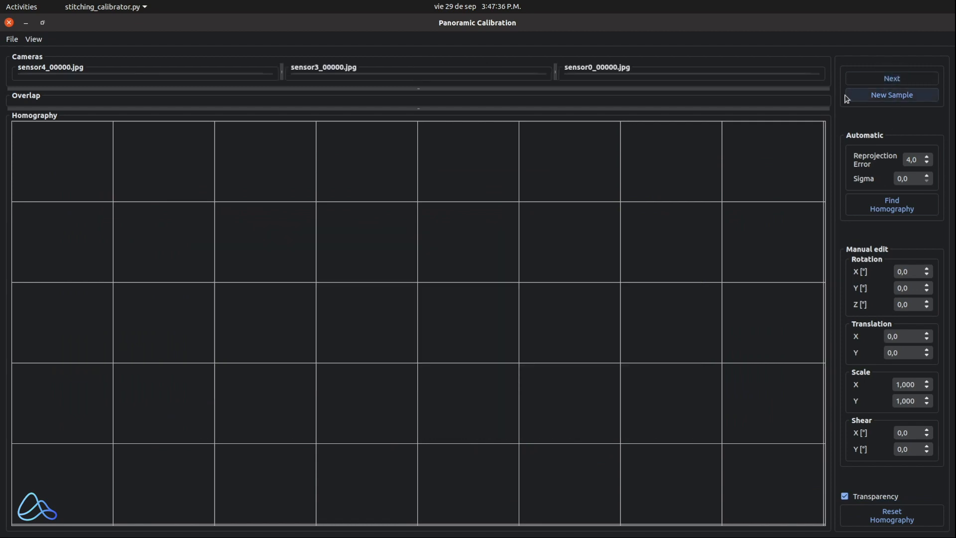
pyautogui.moveTo(467, 89); pyautogui.dragTo(508, 370)
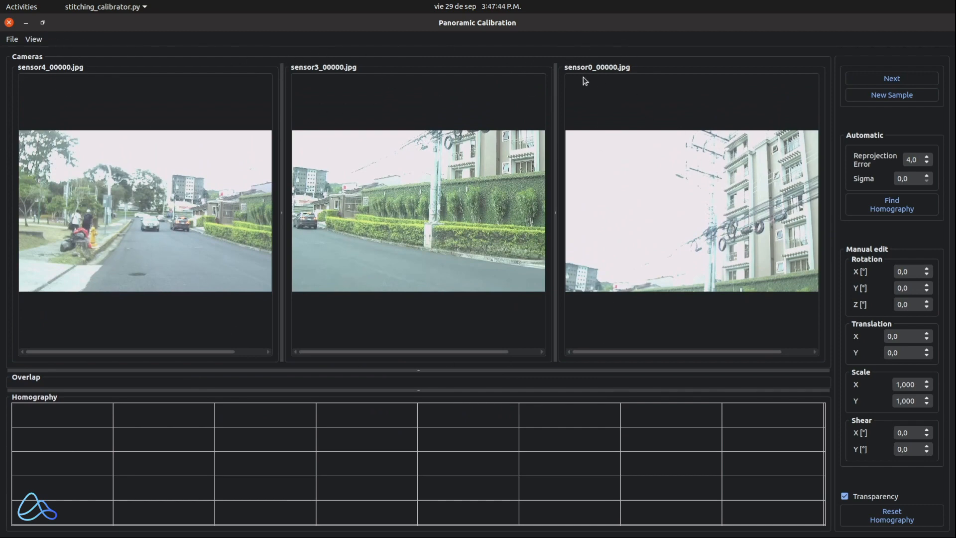
pyautogui.click(912, 96)
pyautogui.click(912, 96)
pyautogui.click(912, 96)
pyautogui.click(912, 96)
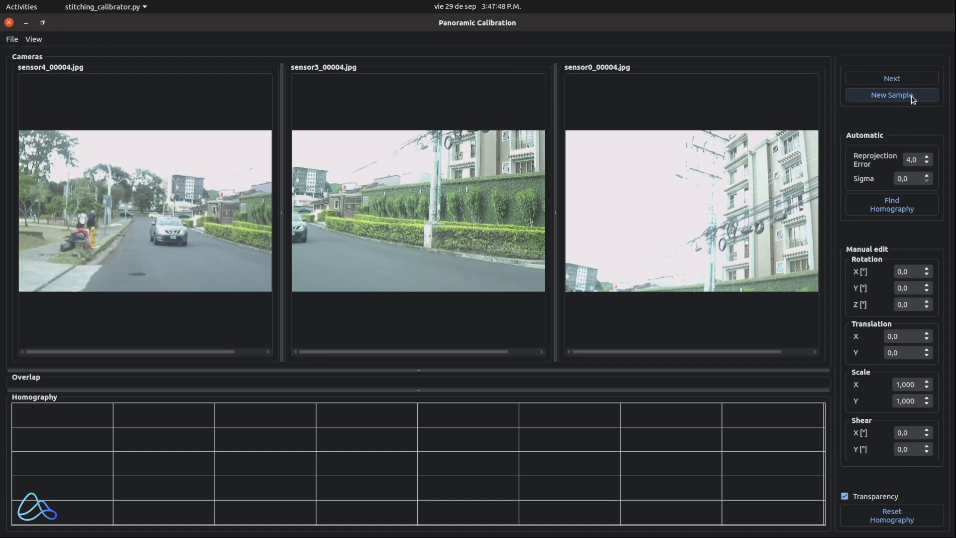
pyautogui.click(912, 96)
pyautogui.click(912, 96)
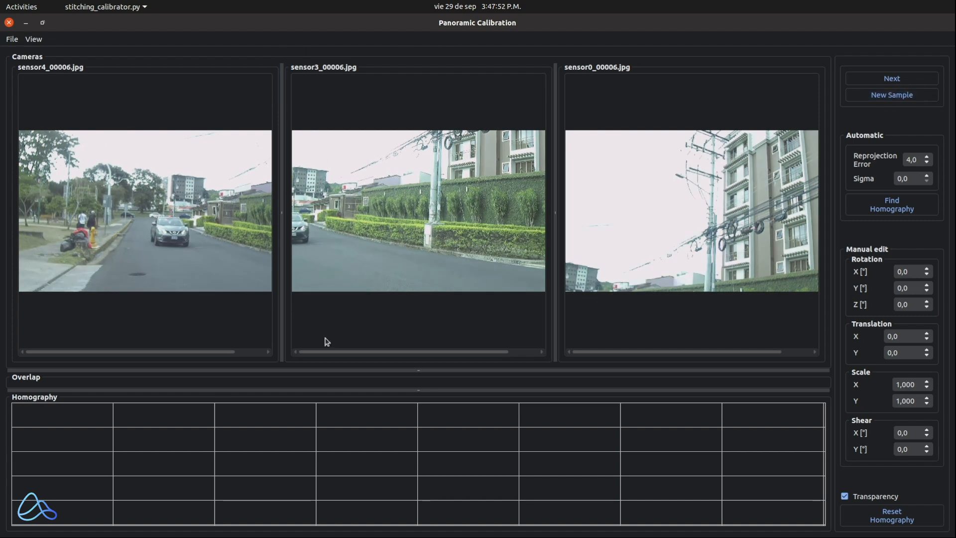
# Try to place the sensor 0 image over the upper part of the sensor 4–3 stitch and find its homography
pyautogui.moveTo(380, 371); pyautogui.dragTo(396, 81)
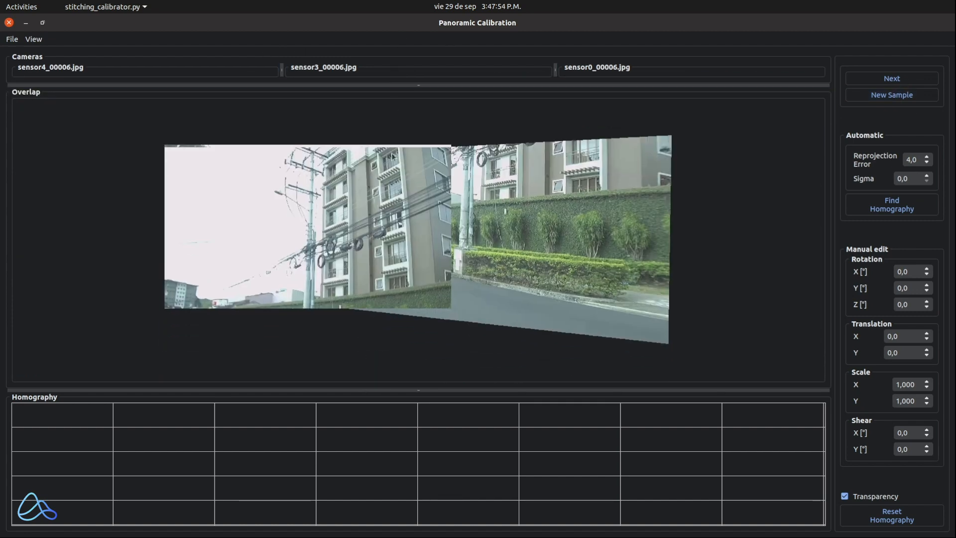
pyautogui.moveTo(491, 279); pyautogui.dragTo(463, 318)
pyautogui.moveTo(337, 141); pyautogui.dragTo(441, 133)
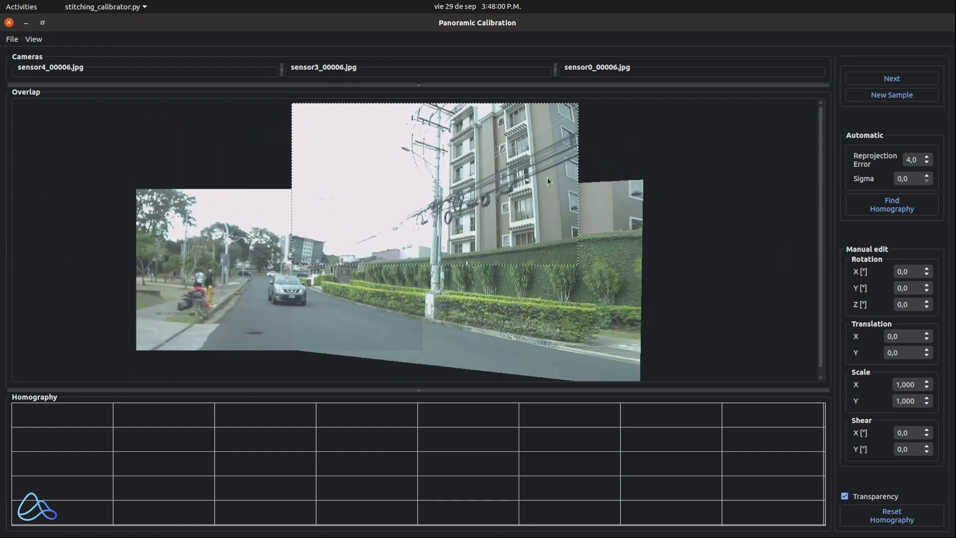
pyautogui.moveTo(418, 391); pyautogui.dragTo(454, 98)
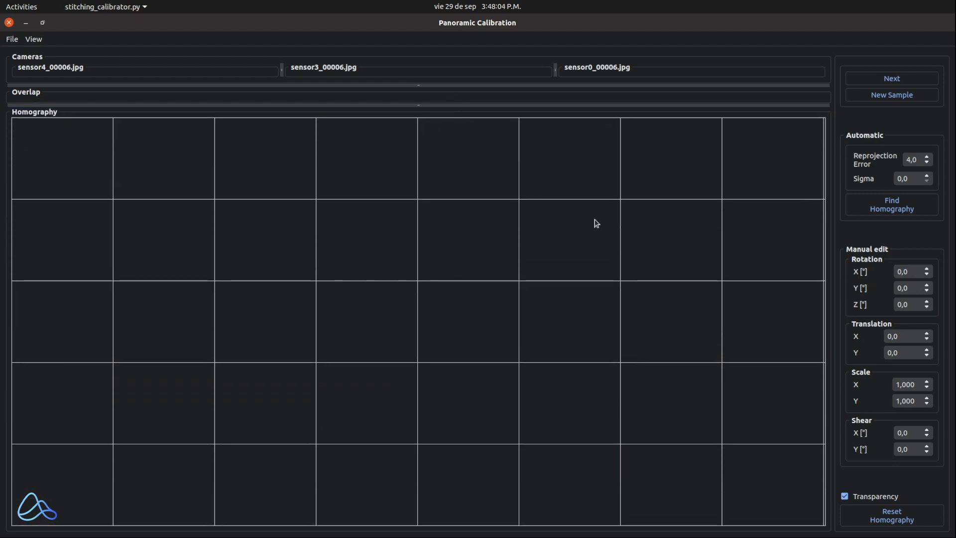
pyautogui.click(880, 207)
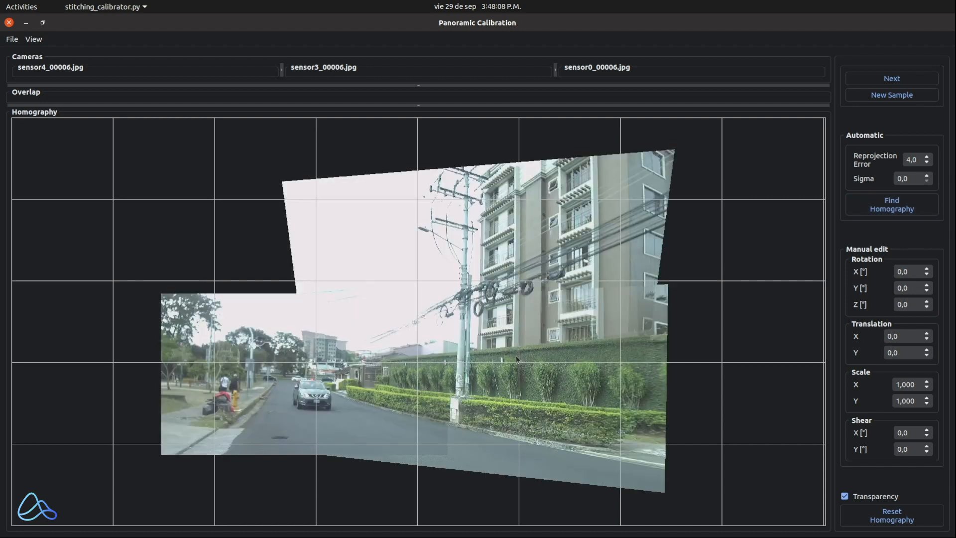
# Check the three-sensor stitch with transparency switched off, and reset the sensor 0 homography
pyautogui.click(846, 496)
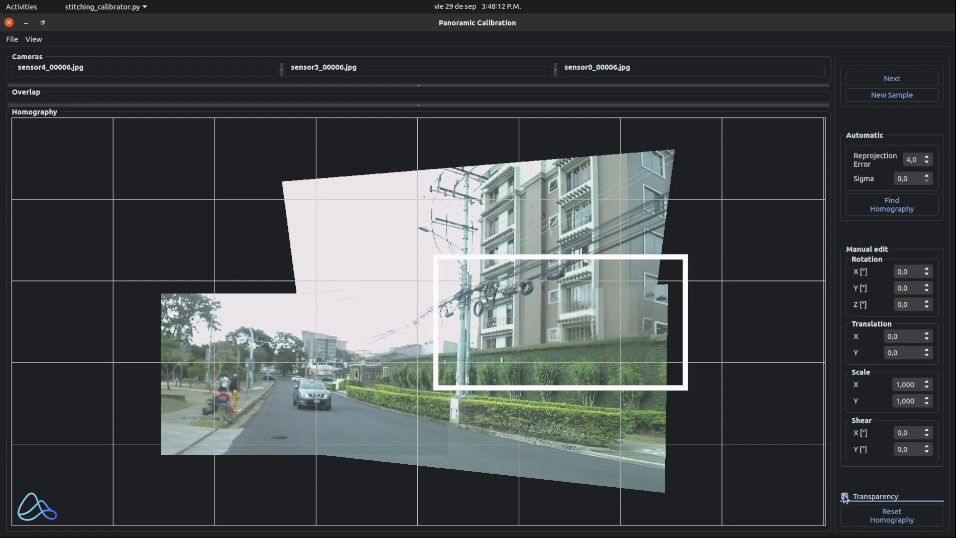
pyautogui.click(845, 496)
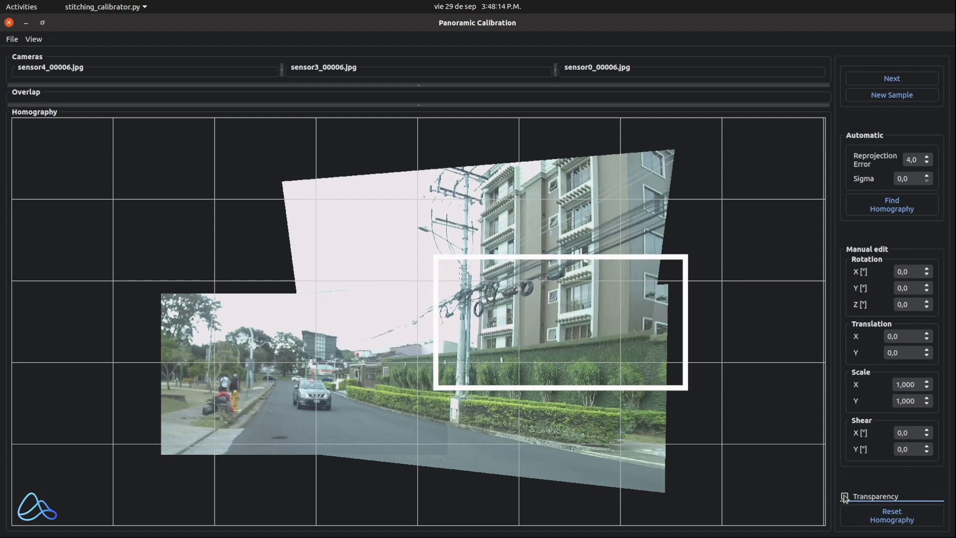
pyautogui.click(892, 519)
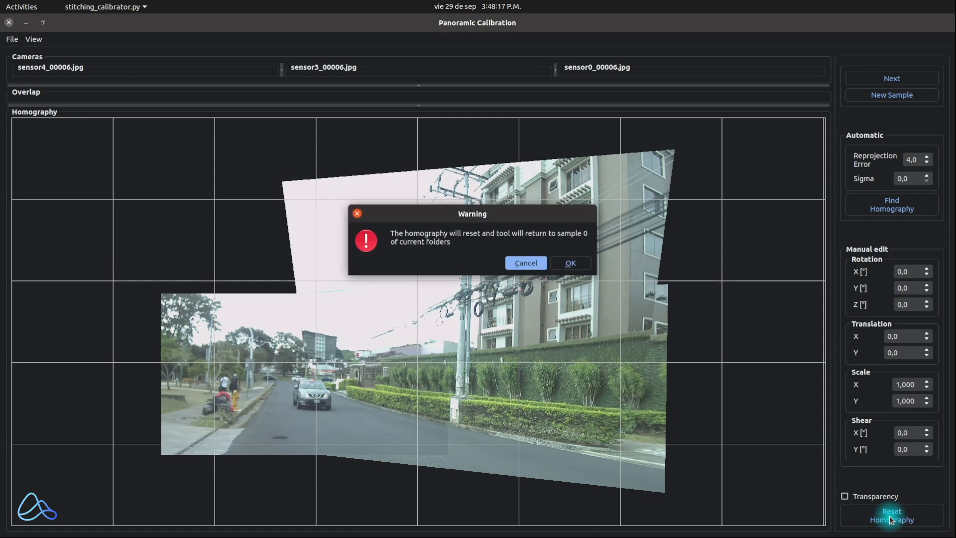
pyautogui.click(572, 264)
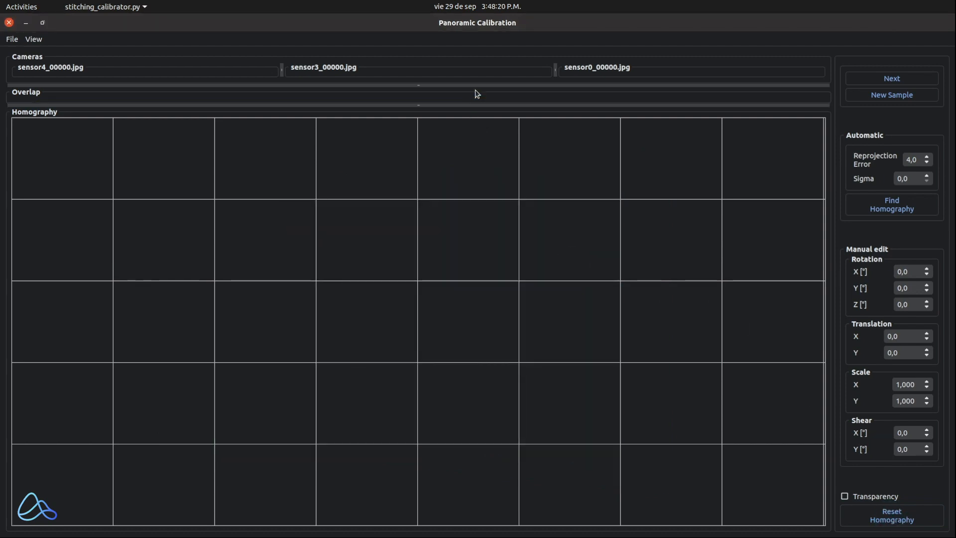
# Enlarge the camera view and advance sensors 4, 3 and 0 to sample 00006 again
pyautogui.moveTo(474, 85); pyautogui.dragTo(441, 274)
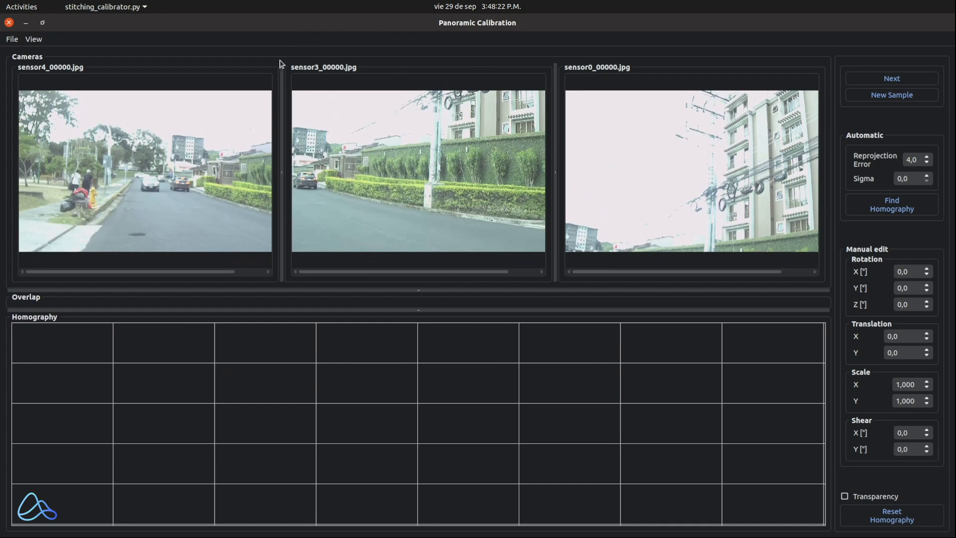
pyautogui.click(889, 94)
pyautogui.click(890, 95)
pyautogui.click(890, 95)
pyautogui.click(890, 95)
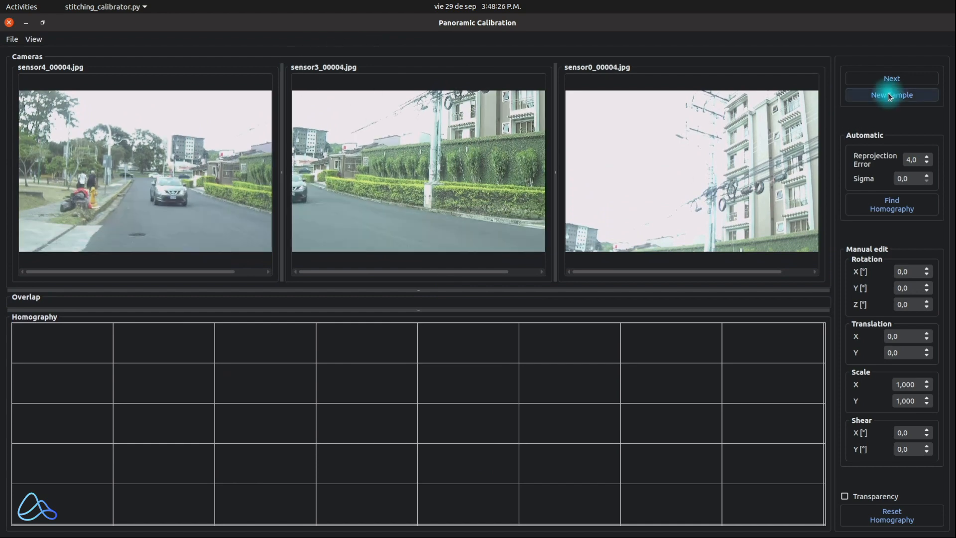
pyautogui.click(890, 95)
pyautogui.click(890, 94)
# Align the sensor 0 image with the building above the wall in the overlap view and find its homography
pyautogui.moveTo(491, 290); pyautogui.dragTo(489, 77)
pyautogui.moveTo(454, 310); pyautogui.dragTo(427, 436)
pyautogui.moveTo(307, 257); pyautogui.dragTo(459, 222)
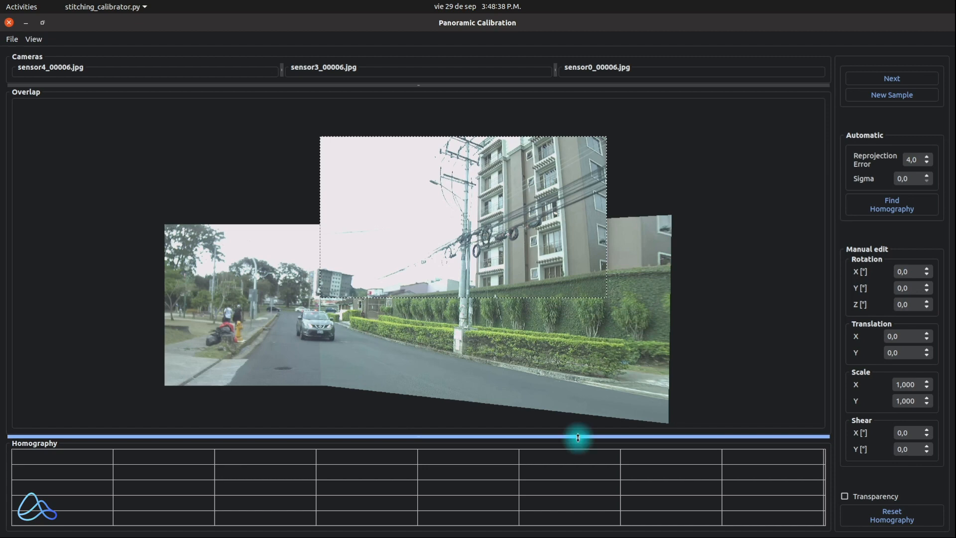
pyautogui.moveTo(577, 438); pyautogui.dragTo(613, 132)
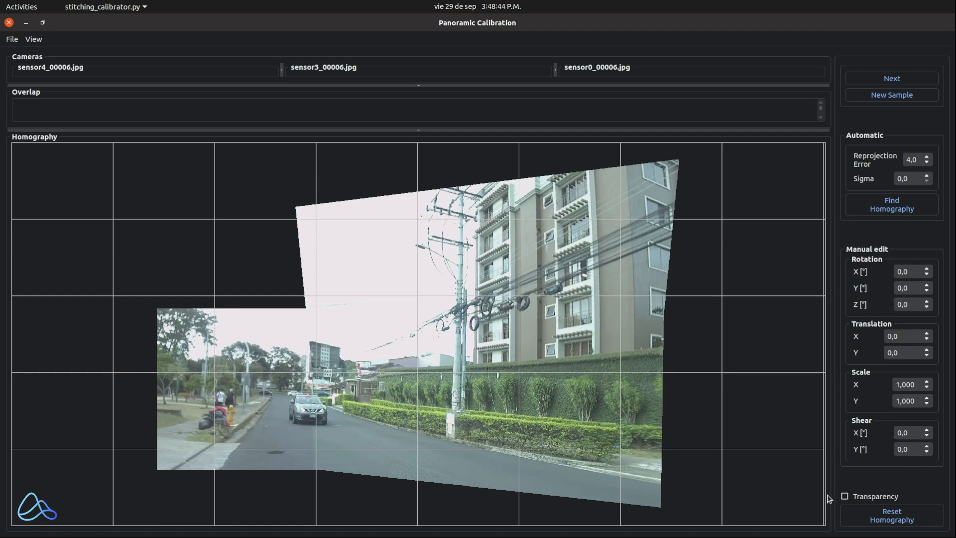
# Compare the recalculated three-sensor stitch with transparency on and off, leaving transparency off
pyautogui.click(844, 497)
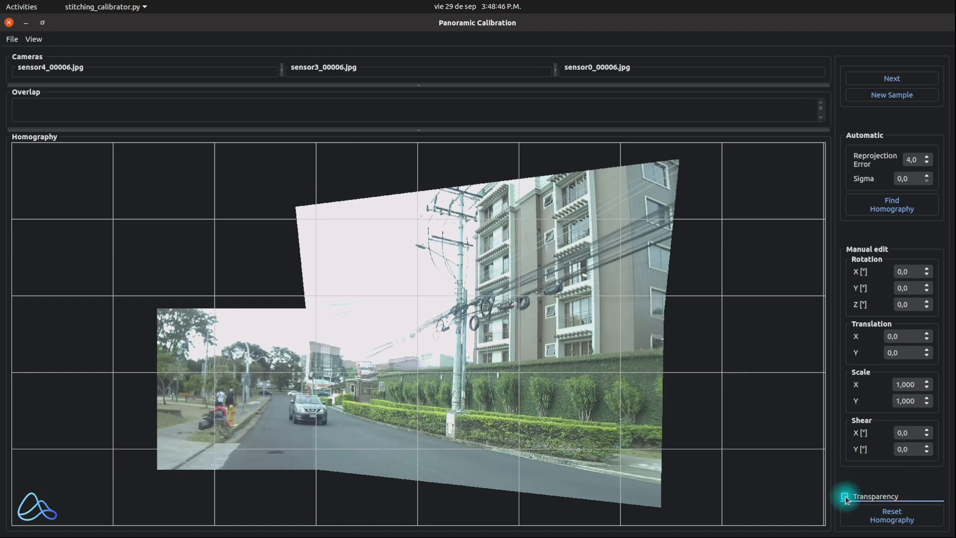
pyautogui.click(845, 497)
pyautogui.click(845, 496)
pyautogui.click(845, 496)
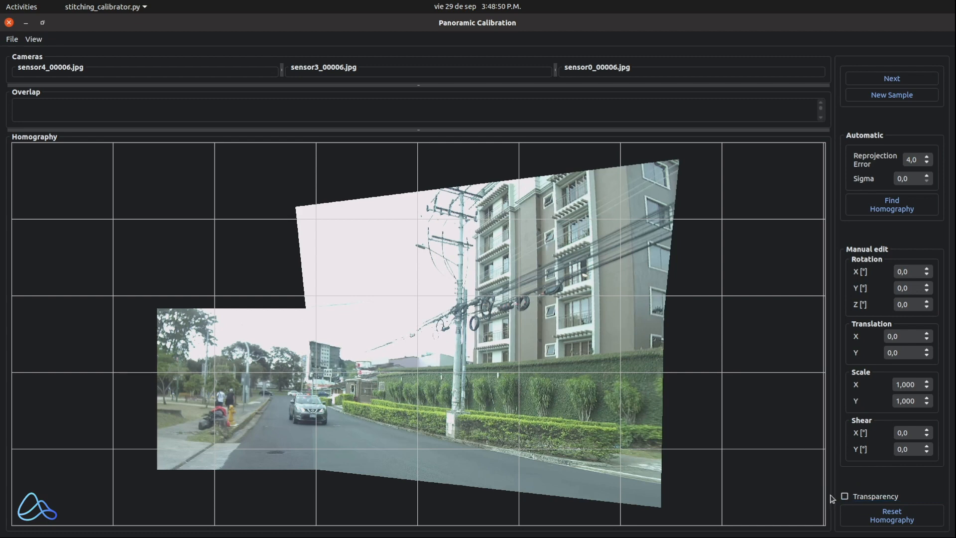
# Recheck the three-sensor stitch with transparency on and off, and move on to calibrating sensor 1
pyautogui.click(844, 497)
pyautogui.click(842, 497)
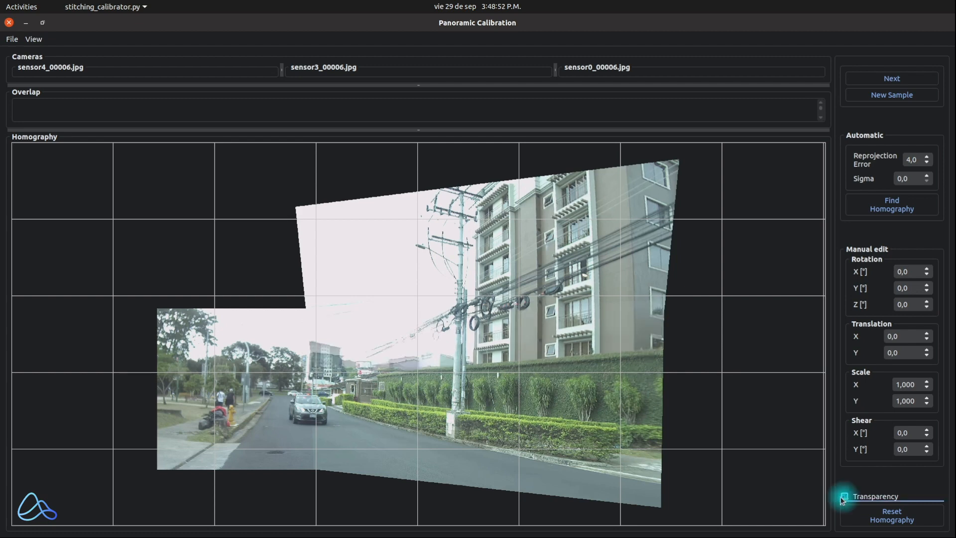
pyautogui.click(898, 78)
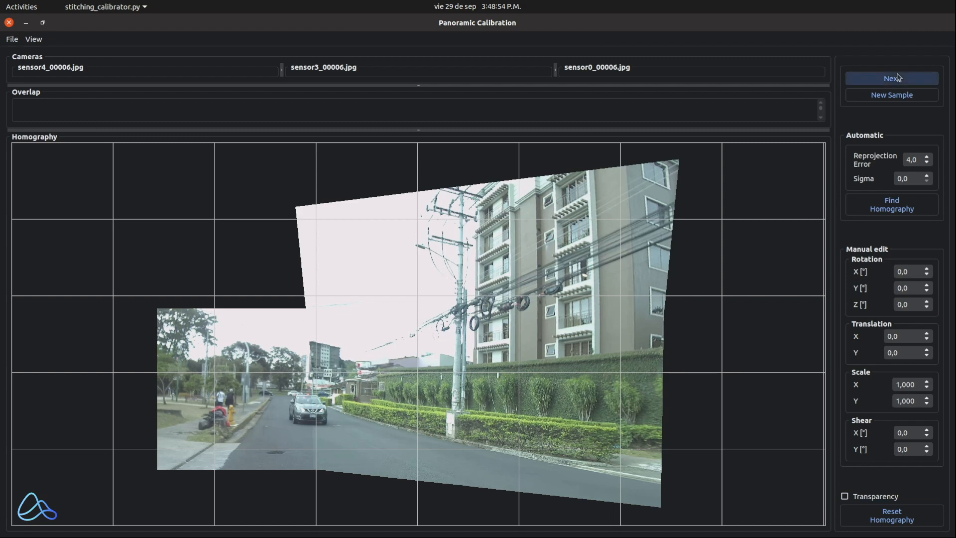
# Enlarge the camera view and advance sensors 4, 3, 0 and 1 to sample 00006
pyautogui.moveTo(440, 85); pyautogui.dragTo(406, 401)
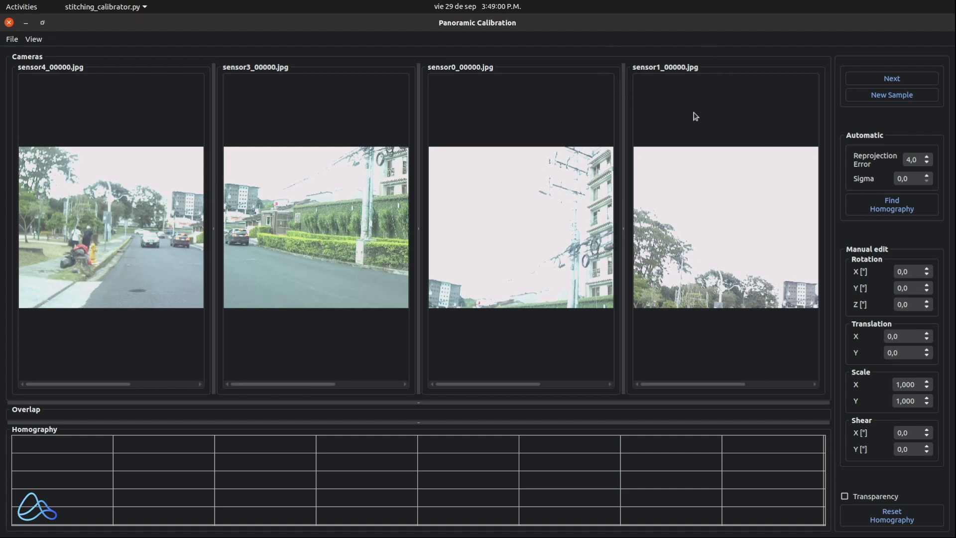
pyautogui.click(920, 101)
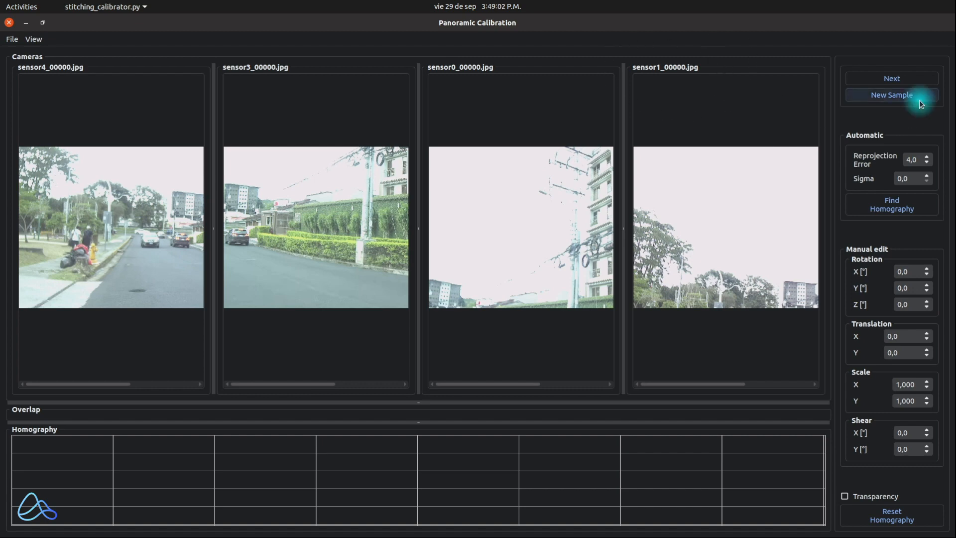
pyautogui.click(920, 101)
pyautogui.click(920, 100)
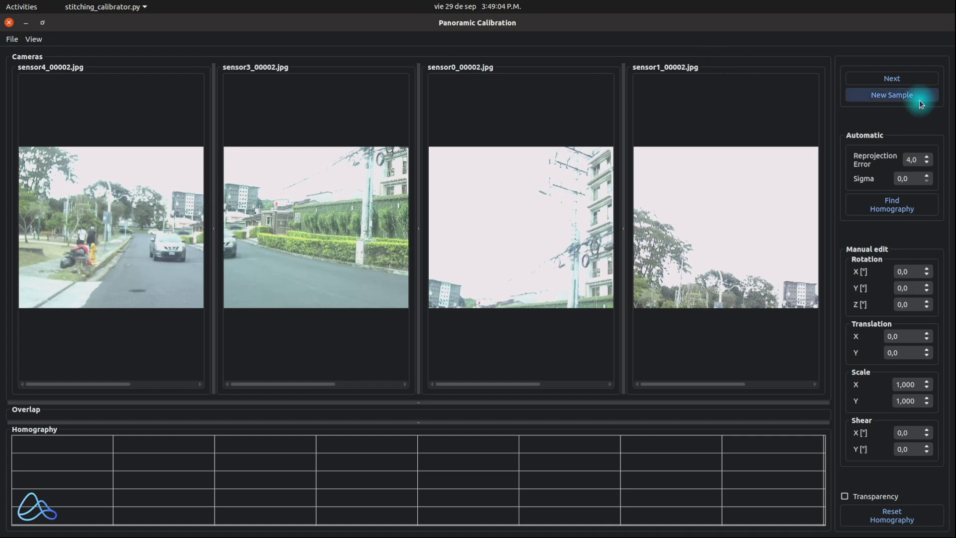
pyautogui.click(920, 100)
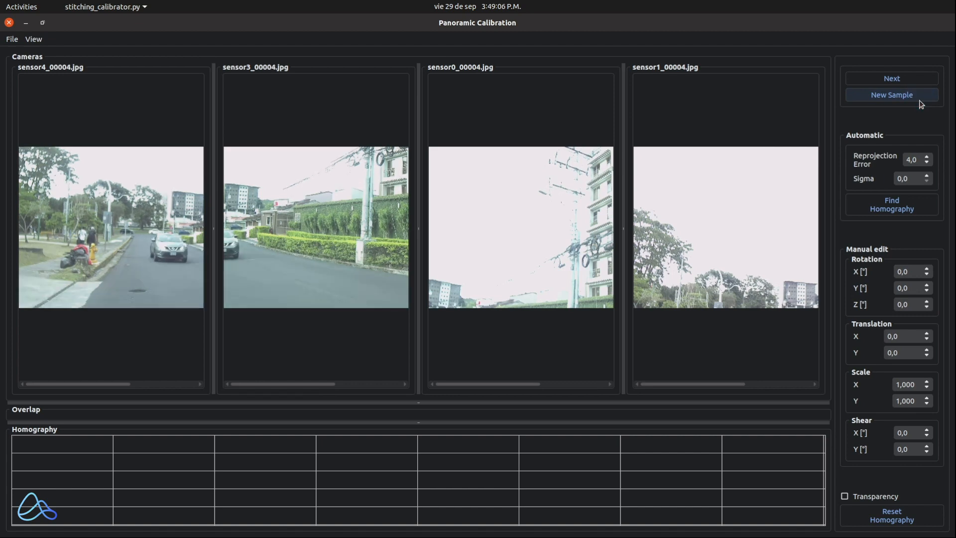
pyautogui.click(919, 100)
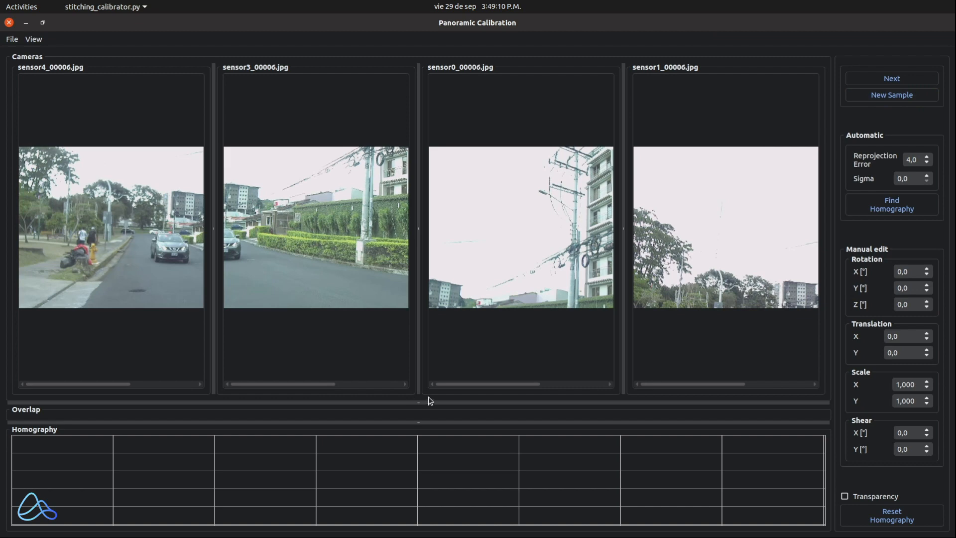
# Align the sensor 1 image with the stitched street scene in the overlap view and find its homography
pyautogui.moveTo(429, 402); pyautogui.dragTo(437, 92)
pyautogui.moveTo(355, 183); pyautogui.dragTo(405, 185)
pyautogui.moveTo(457, 430); pyautogui.dragTo(482, 126)
pyautogui.click(864, 199)
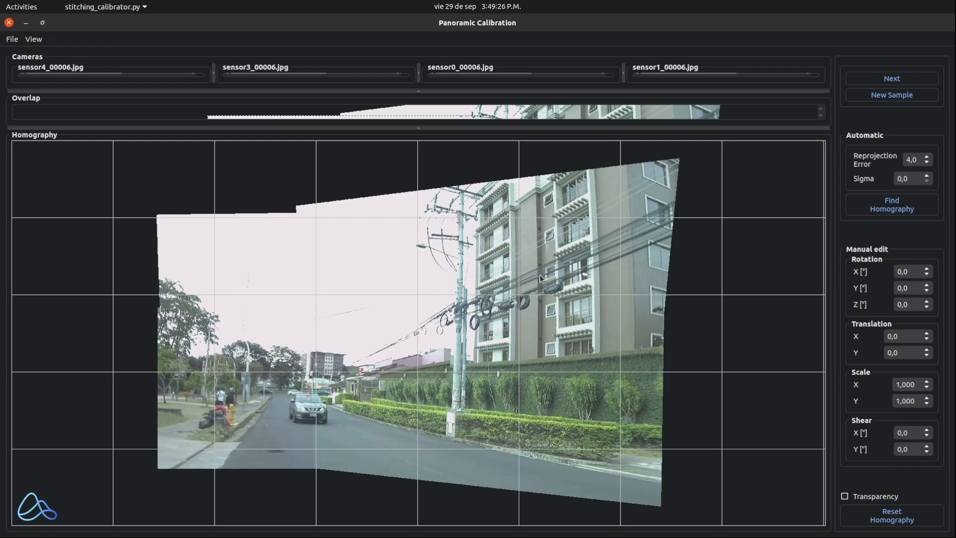
# Compare the four-sensor stitch with transparency on and off, leaving transparency off
pyautogui.moveTo(350, 384); pyautogui.dragTo(377, 377)
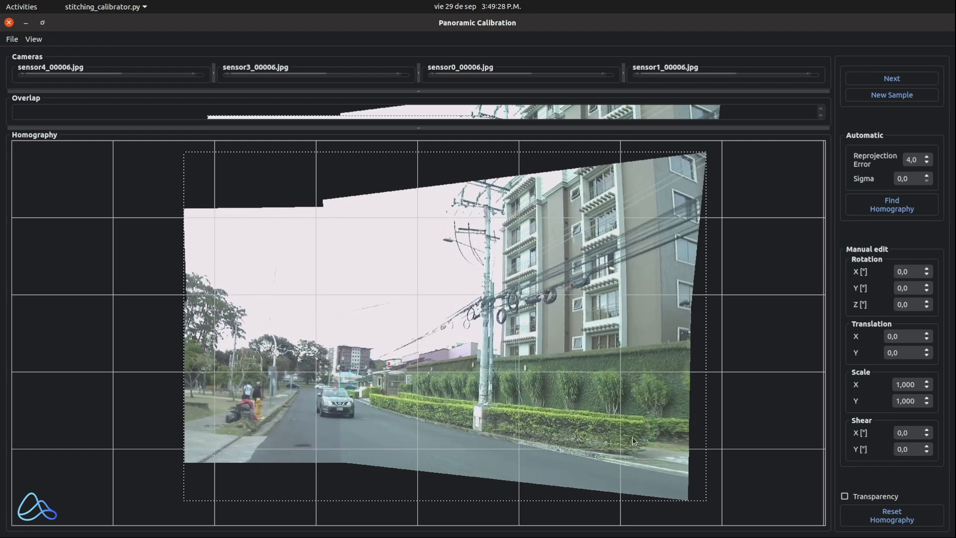
pyautogui.click(845, 497)
pyautogui.click(845, 497)
pyautogui.click(844, 497)
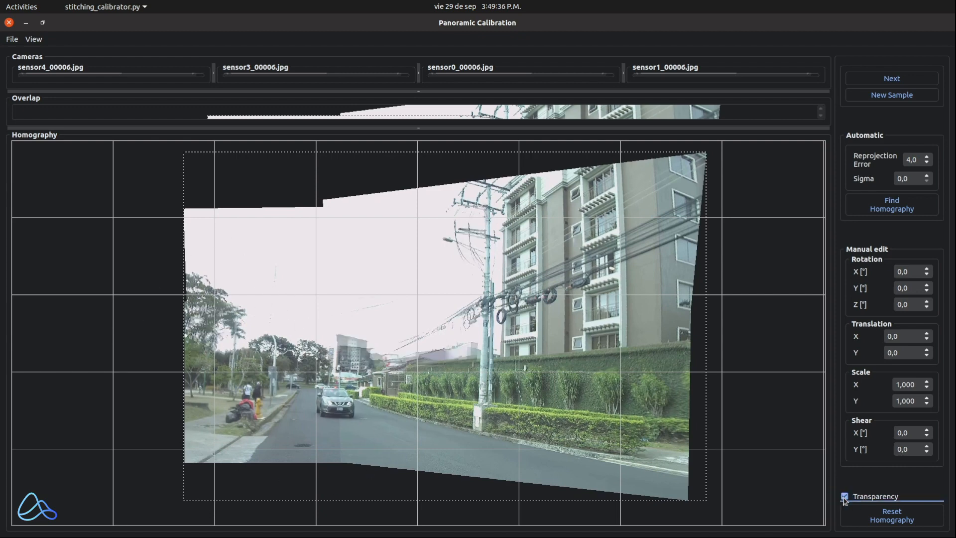
pyautogui.click(844, 497)
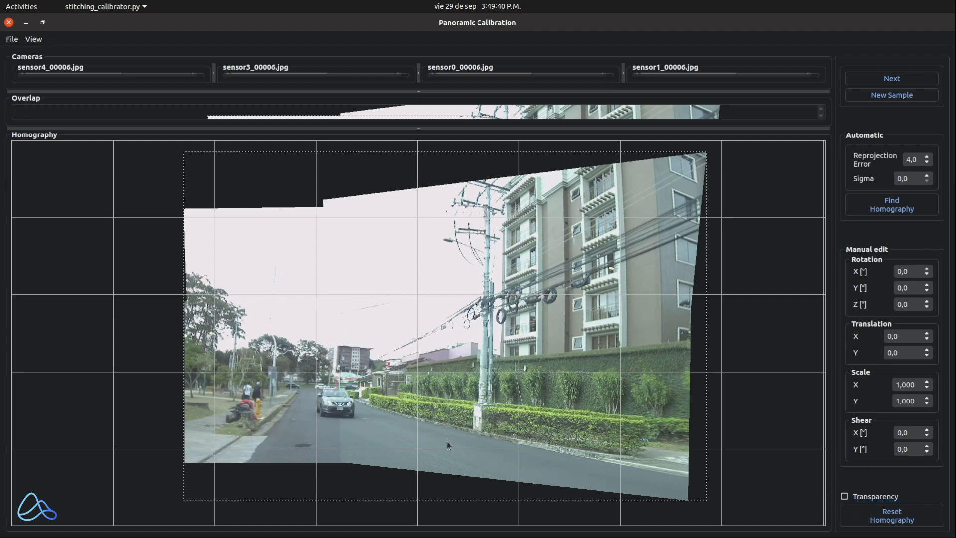
# Move on to calibrating sensor 2 and advance all five sensors to sample 00006 in an enlarged camera view
pyautogui.click(918, 75)
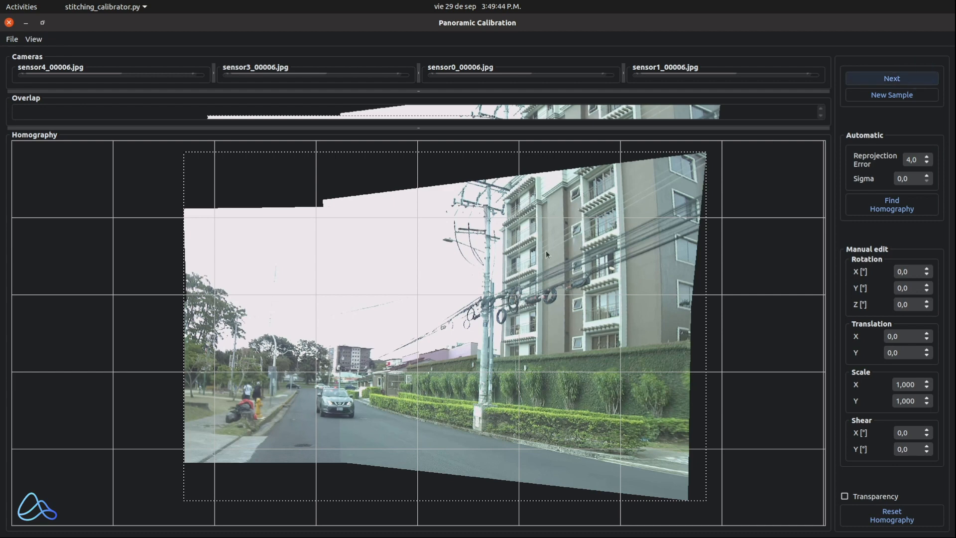
pyautogui.moveTo(478, 90); pyautogui.dragTo(381, 402)
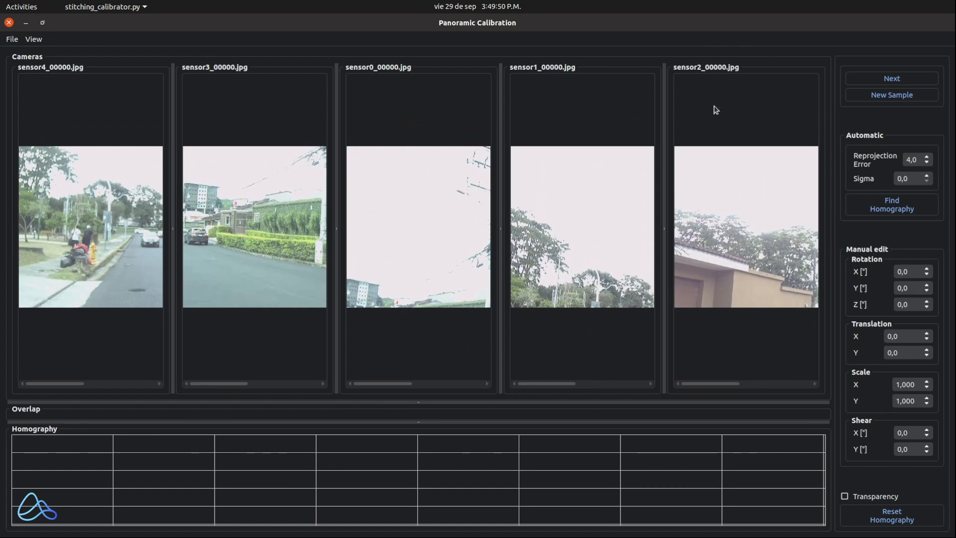
pyautogui.click(907, 98)
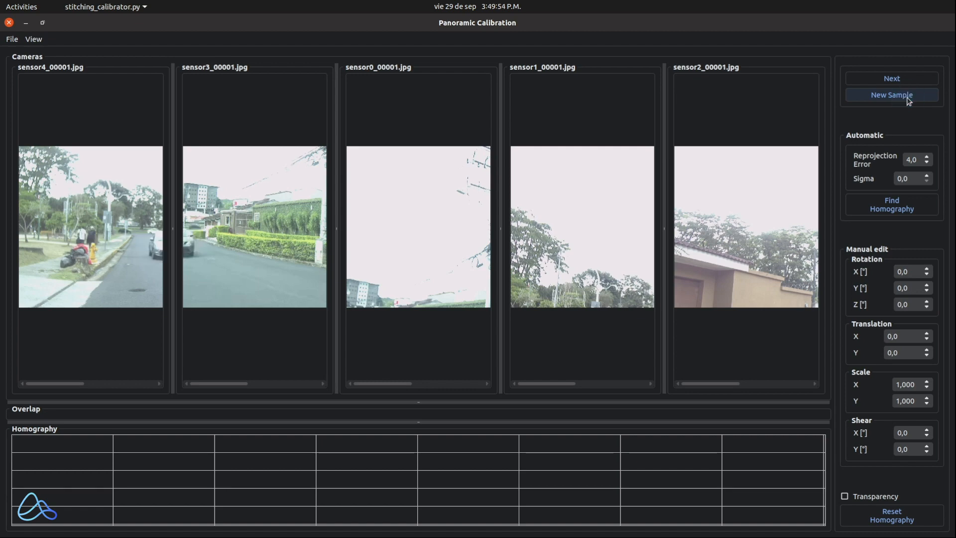
pyautogui.click(908, 98)
pyautogui.click(907, 98)
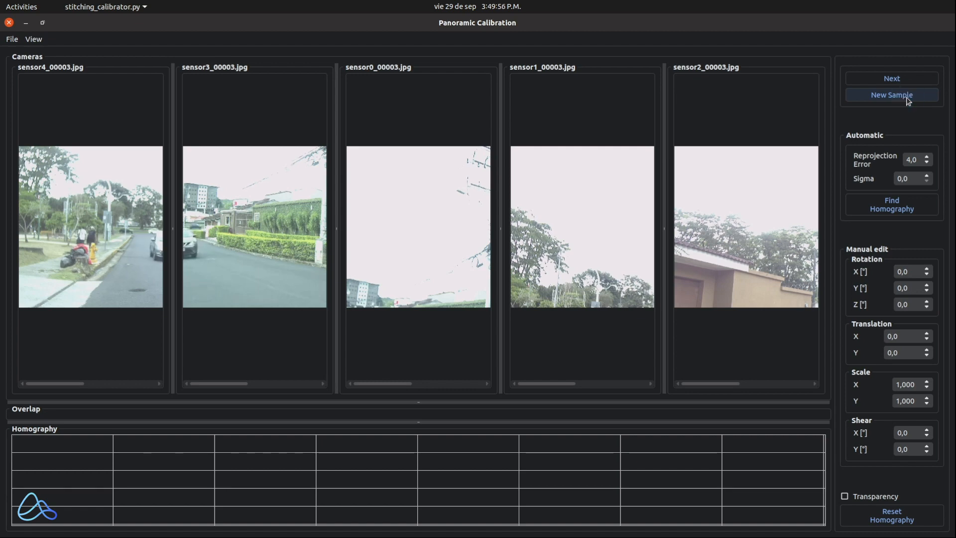
pyautogui.click(907, 98)
pyautogui.click(906, 97)
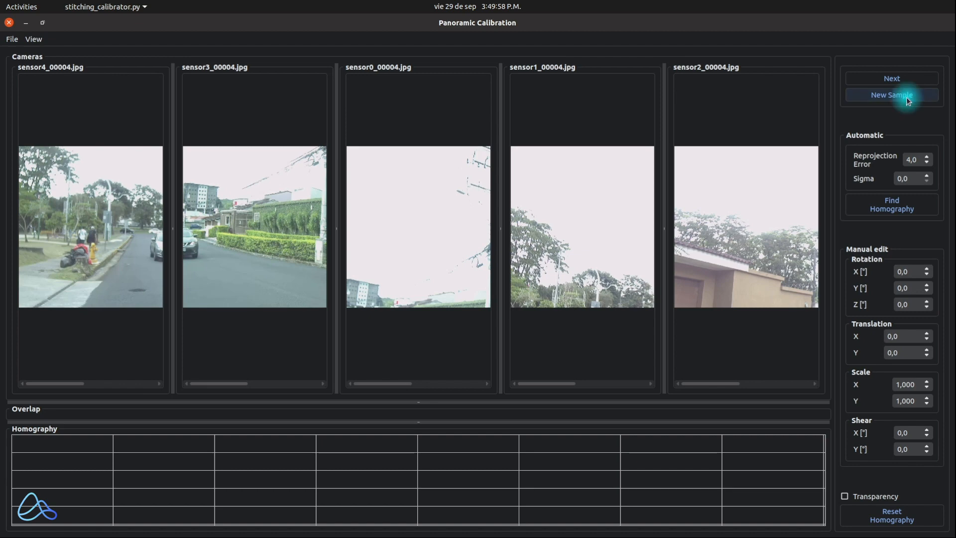
pyautogui.click(851, 93)
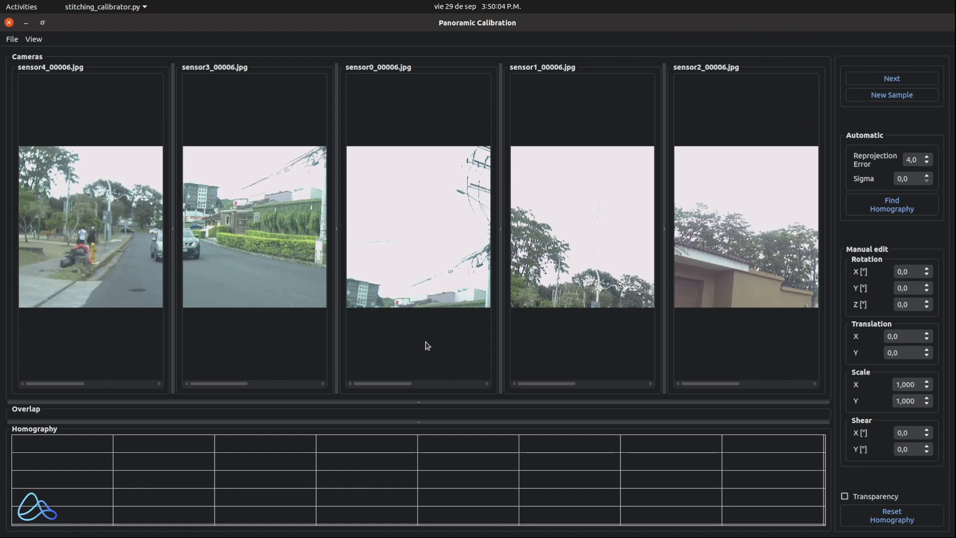
# Align the sensor 2 image with the matching trees in the overlap view, find its homography, and check the enlarged stitch for transparency
pyautogui.moveTo(429, 403); pyautogui.dragTo(483, 76)
pyautogui.moveTo(328, 205); pyautogui.dragTo(284, 234)
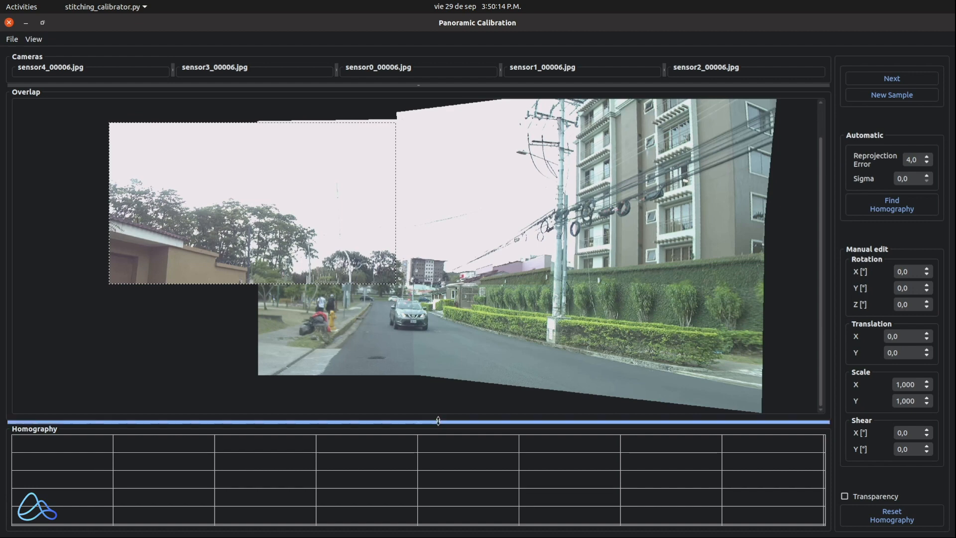
pyautogui.moveTo(442, 422); pyautogui.dragTo(470, 144)
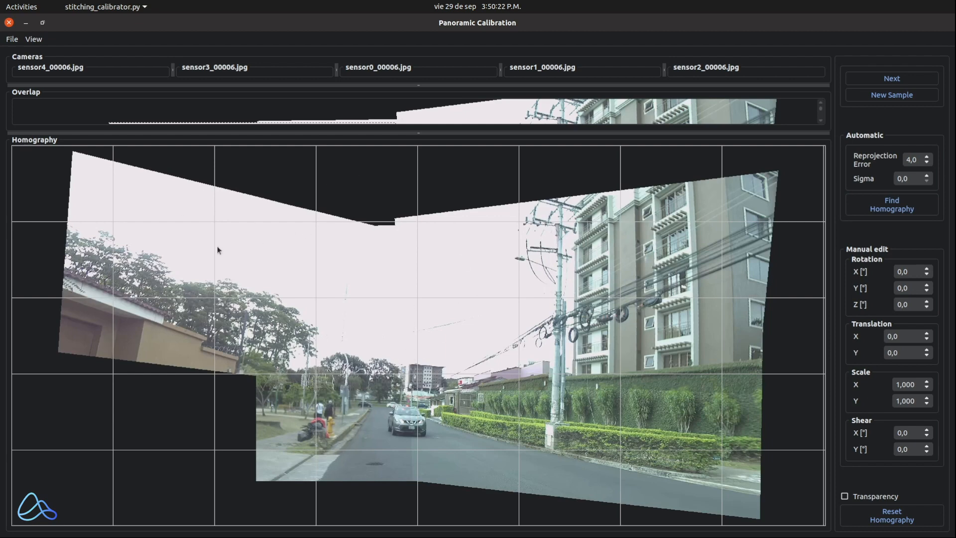
pyautogui.click(843, 496)
# Move on to calibrating sensor 5 and advance all six sensors to sample 00006
pyautogui.click(901, 80)
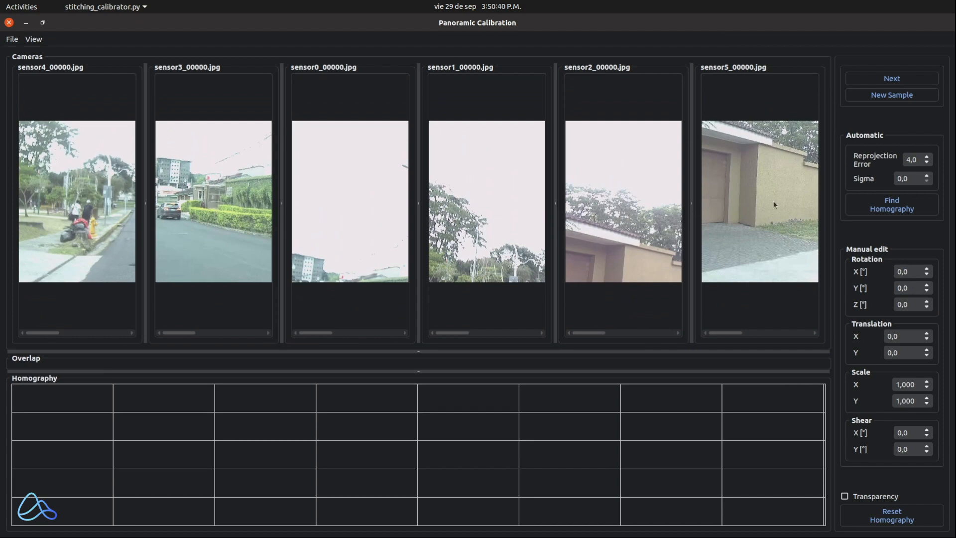
pyautogui.click(871, 96)
pyautogui.click(871, 95)
pyautogui.click(872, 96)
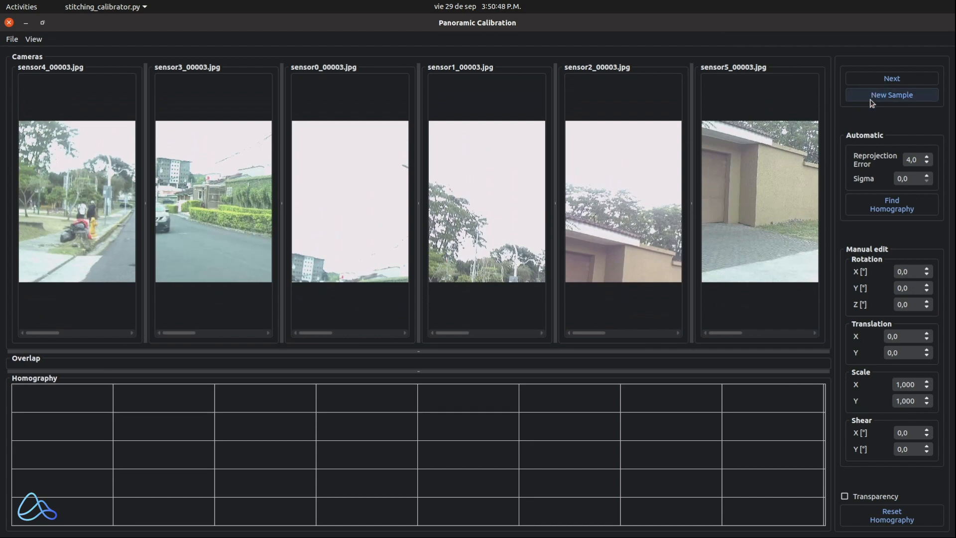
pyautogui.click(872, 96)
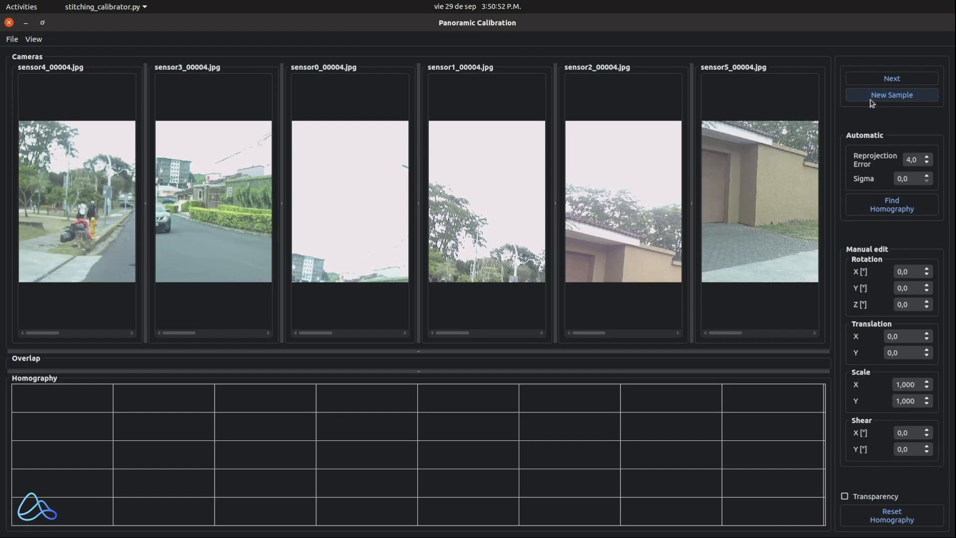
pyautogui.click(872, 95)
pyautogui.click(871, 100)
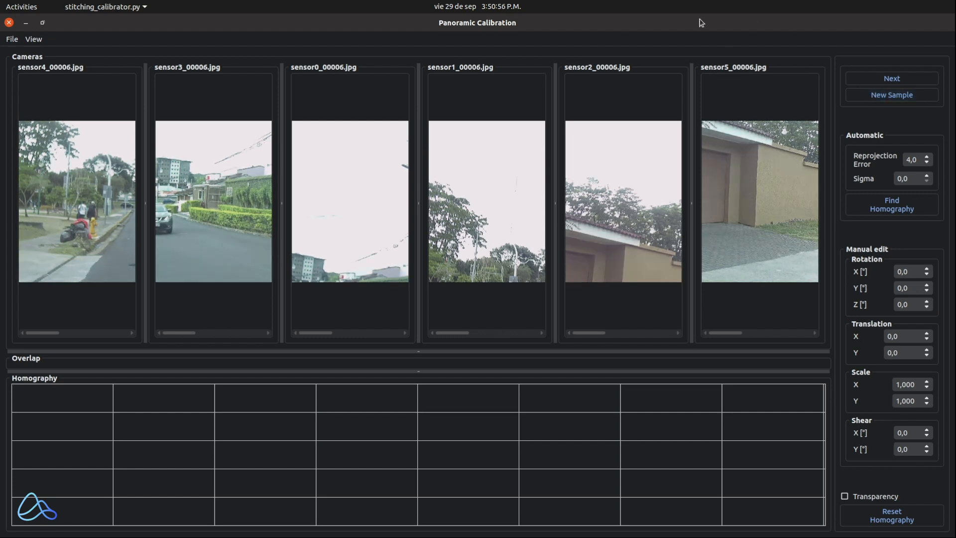
# Align the sensor 5 image with the garage wall and sidewalk in the overlap view and find its homography
pyautogui.moveTo(453, 351); pyautogui.dragTo(471, 85)
pyautogui.moveTo(273, 185); pyautogui.dragTo(341, 295)
pyautogui.click(343, 294)
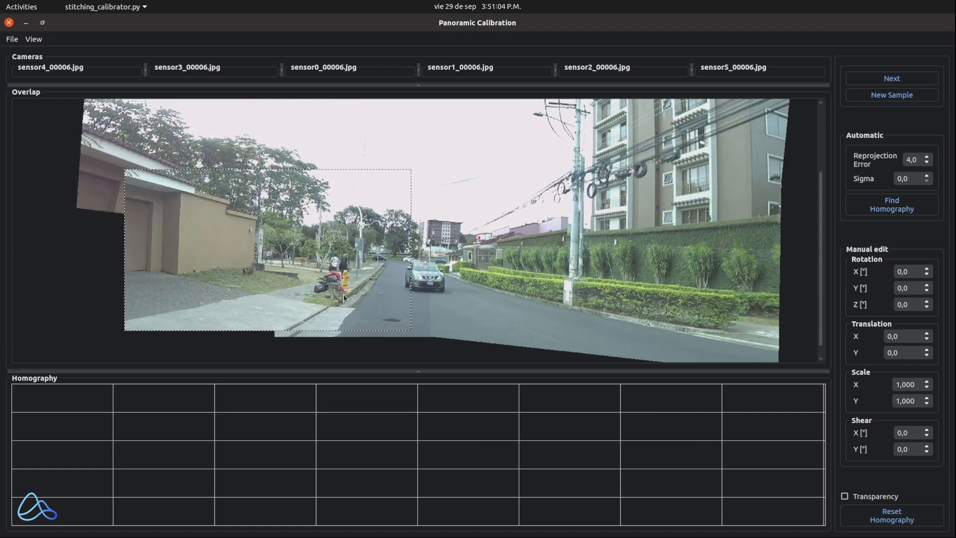
pyautogui.moveTo(633, 370); pyautogui.dragTo(682, 113)
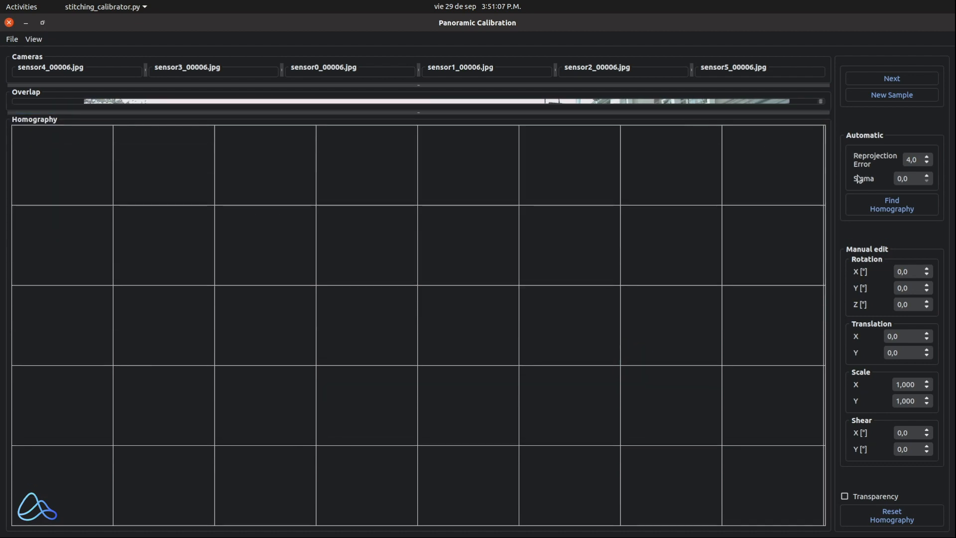
pyautogui.click(877, 210)
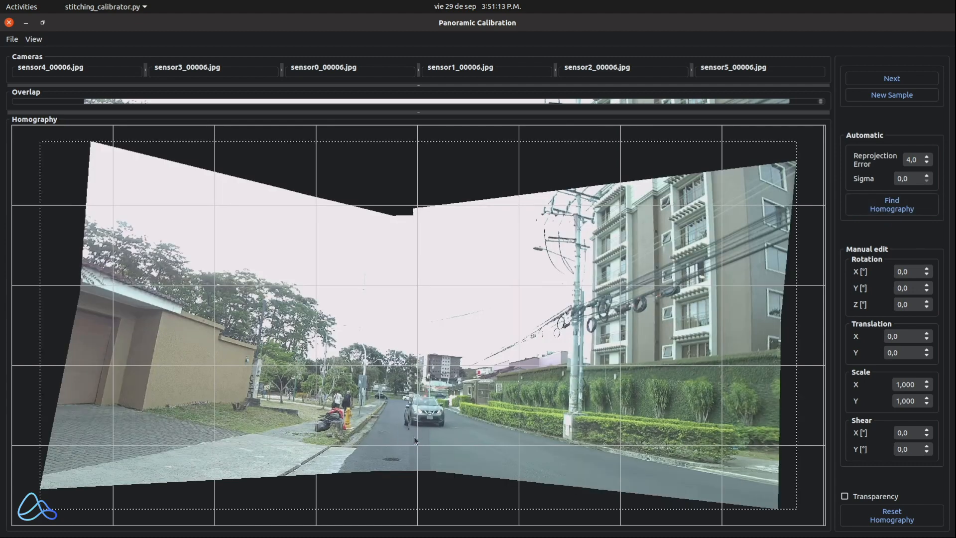
# Inspect the road around the oncoming car in the six-sensor stitch closely, with transparency switched on
pyautogui.scroll(6, 421, 398)
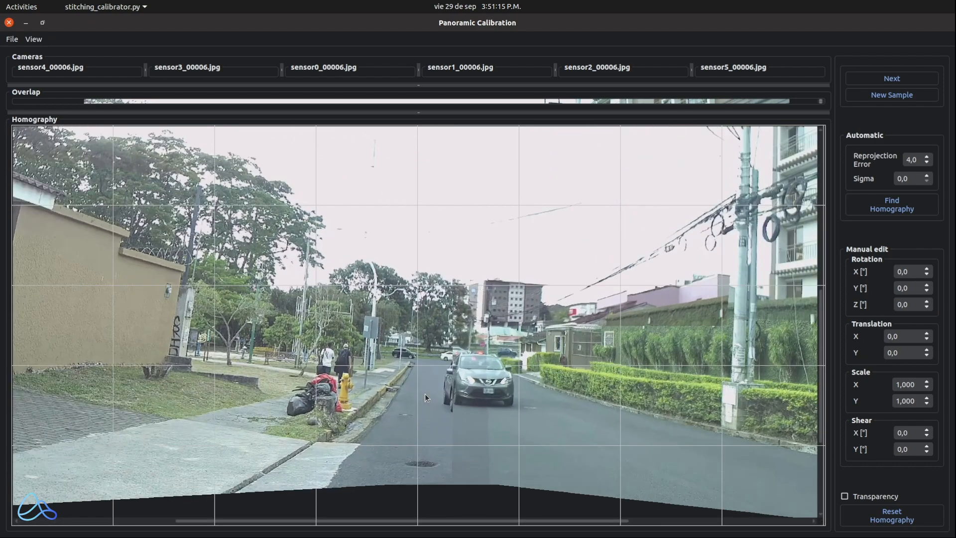
pyautogui.scroll(2, 425, 394)
pyautogui.moveTo(500, 427); pyautogui.dragTo(482, 351)
pyautogui.scroll(1, 469, 402)
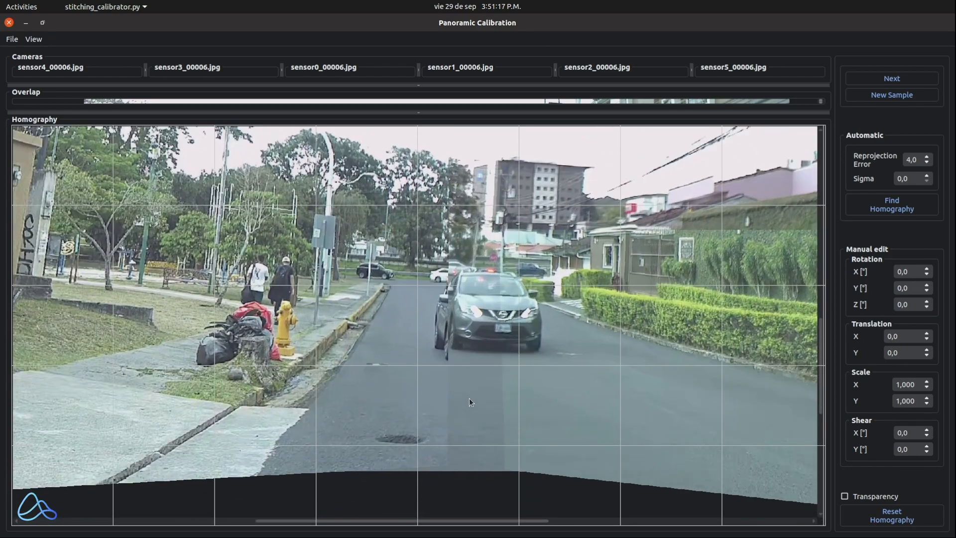
pyautogui.click(845, 497)
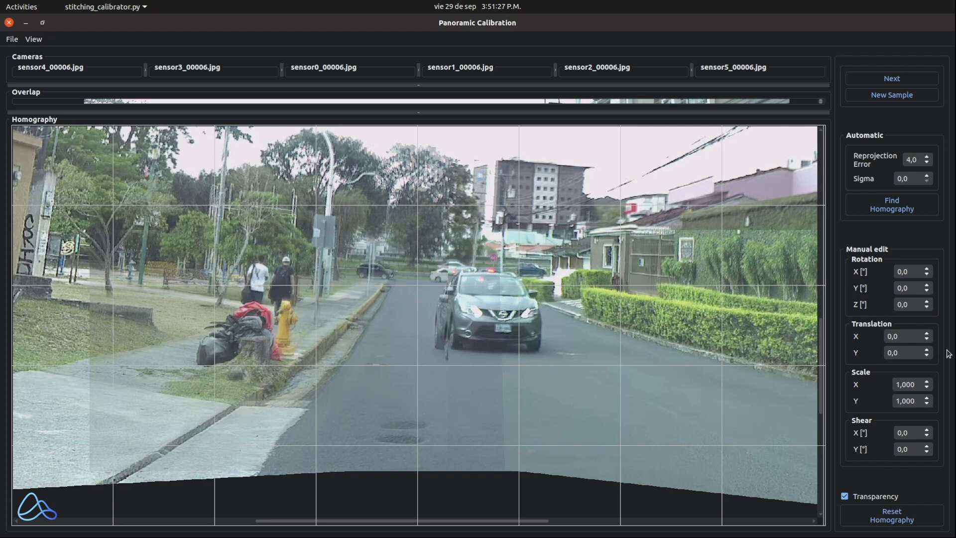
# Lower the sensor 5 image's Y translation step by step to -30,0 to align the manhole on the road
pyautogui.click(927, 356)
pyautogui.click(927, 355)
pyautogui.click(928, 355)
pyautogui.click(928, 356)
pyautogui.click(929, 356)
pyautogui.click(928, 356)
pyautogui.click(928, 356)
pyautogui.click(928, 355)
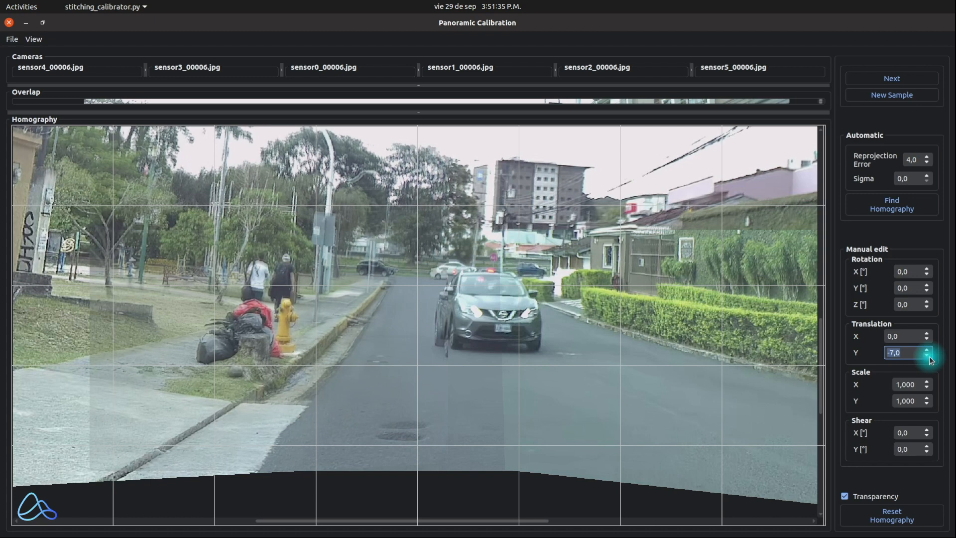
pyautogui.click(928, 356)
pyautogui.click(929, 355)
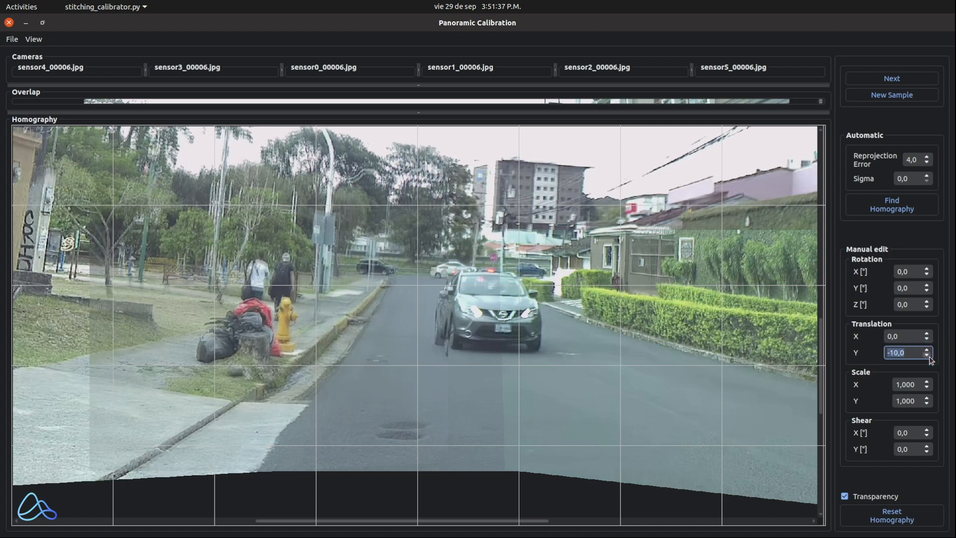
pyautogui.click(929, 355)
pyautogui.click(928, 355)
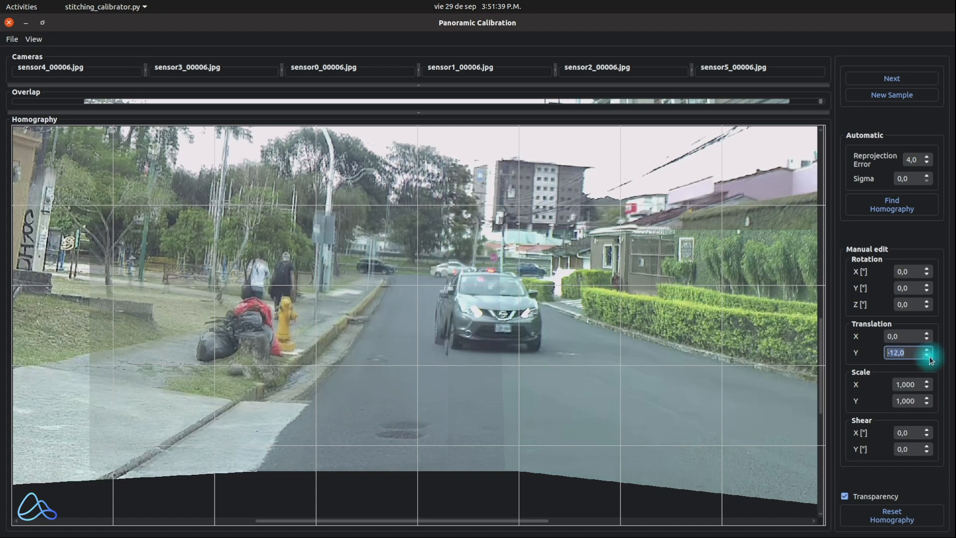
pyautogui.click(928, 356)
pyautogui.click(928, 356)
pyautogui.click(929, 355)
pyautogui.click(928, 355)
pyautogui.click(929, 355)
pyautogui.click(928, 356)
pyautogui.click(929, 356)
pyautogui.click(929, 356)
pyautogui.click(929, 355)
pyautogui.click(928, 356)
pyautogui.click(929, 356)
pyautogui.click(929, 356)
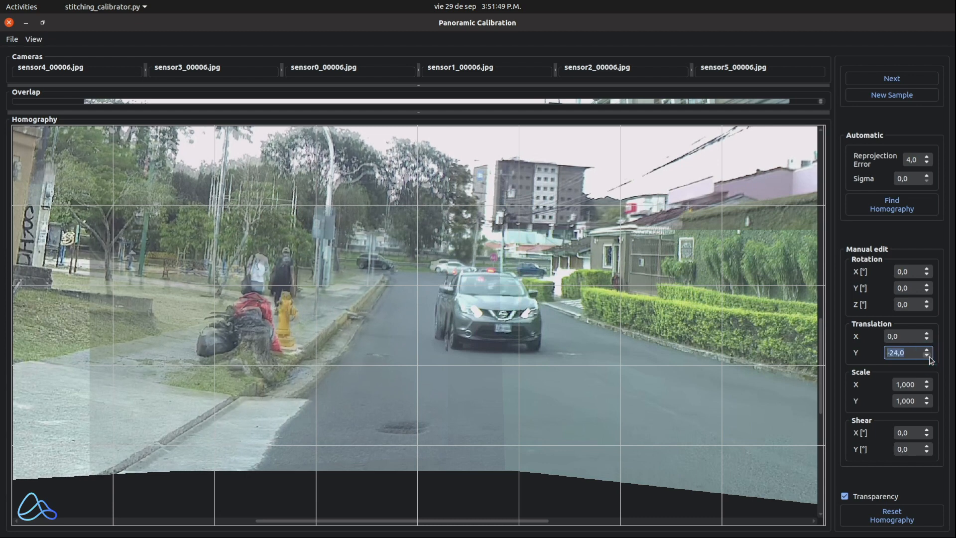
pyautogui.click(929, 356)
pyautogui.click(929, 356)
pyautogui.click(929, 356)
pyautogui.click(929, 356)
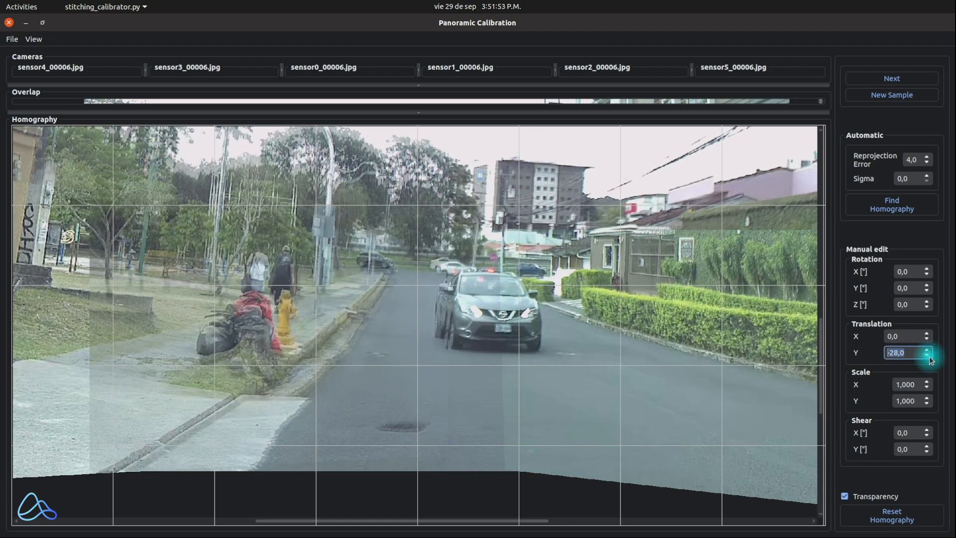
pyautogui.click(929, 356)
pyautogui.click(929, 356)
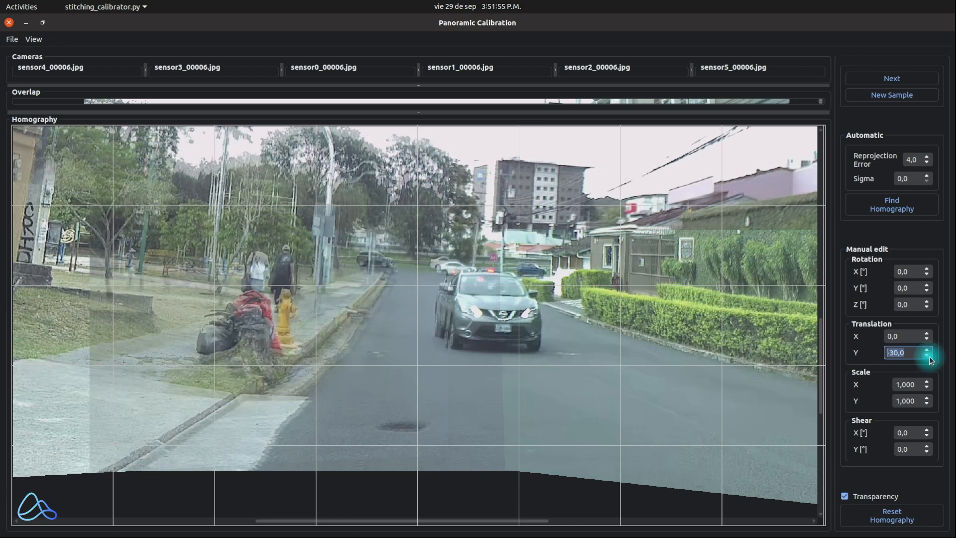
# Lower the sensor 5 image's Y translation further to -34,0
pyautogui.click(929, 356)
pyautogui.click(929, 357)
pyautogui.click(929, 356)
pyautogui.click(929, 356)
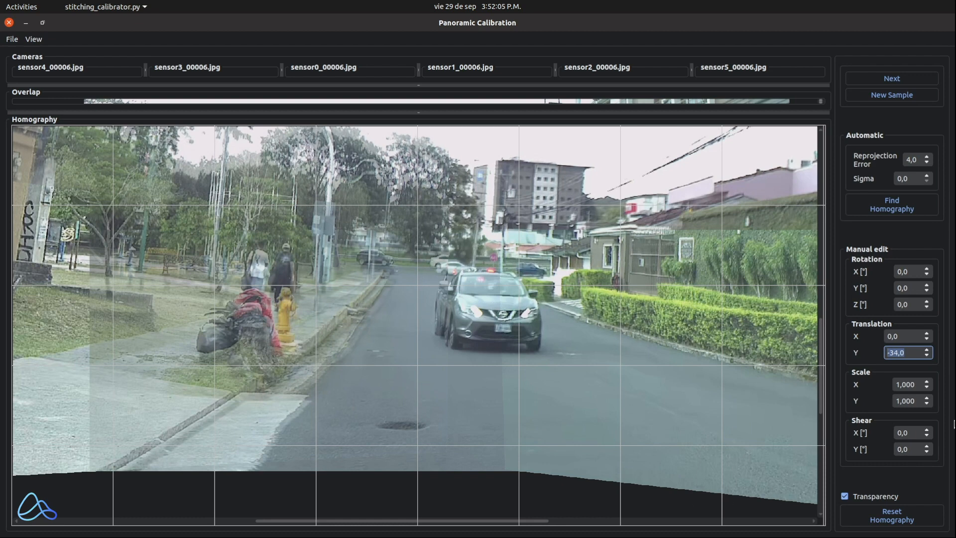
# Reduce the sensor 5 image's Y scale step by step to 0,975
pyautogui.click(926, 404)
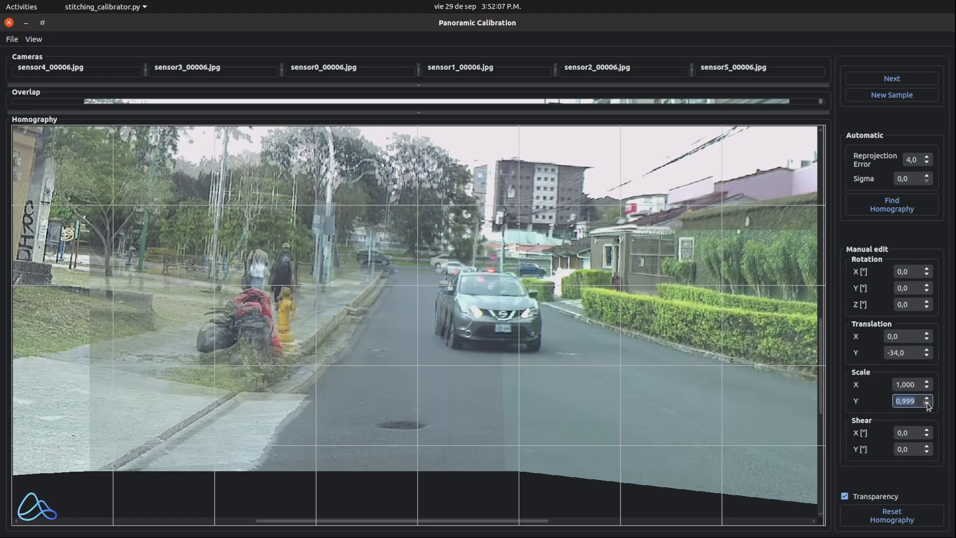
pyautogui.click(927, 405)
pyautogui.click(928, 403)
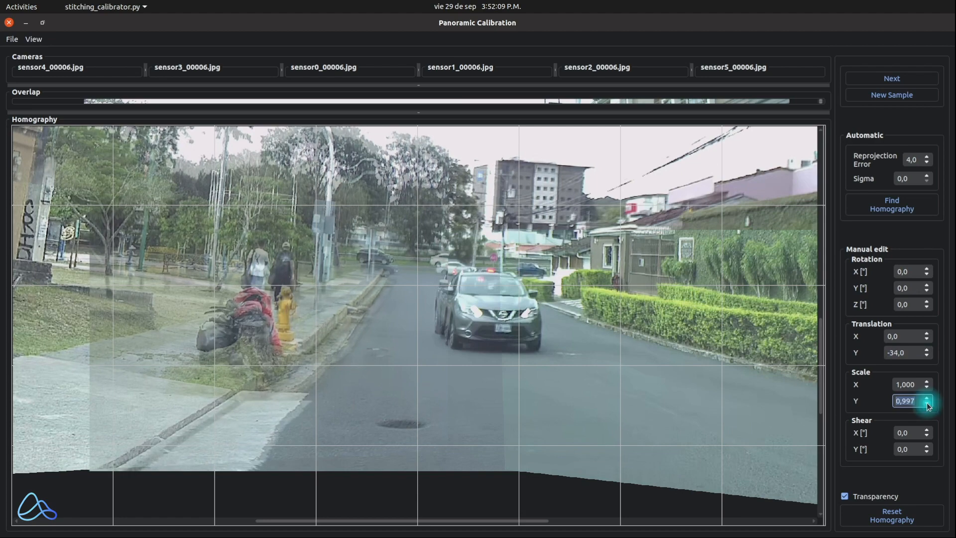
pyautogui.click(927, 403)
pyautogui.click(927, 403)
pyautogui.click(928, 403)
pyautogui.click(927, 403)
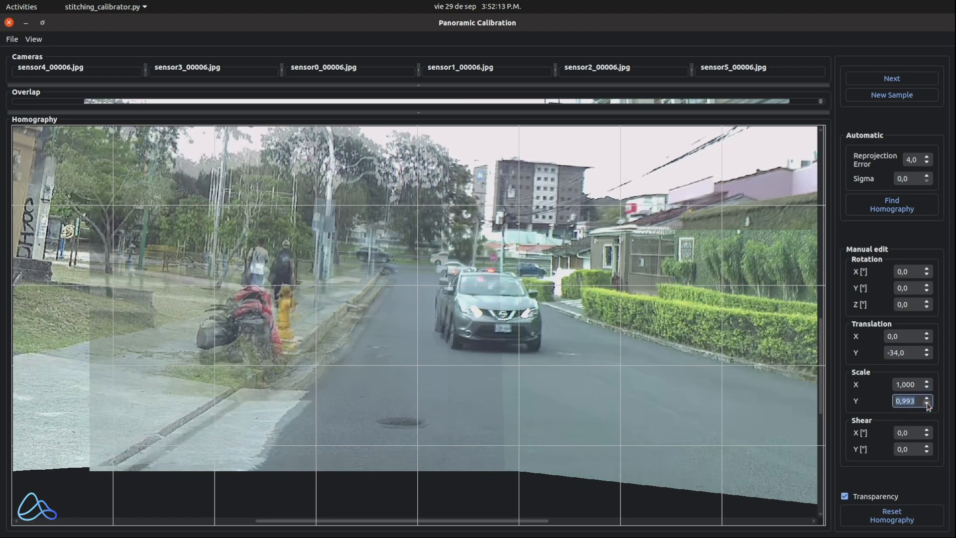
pyautogui.click(928, 403)
pyautogui.click(928, 403)
pyautogui.click(927, 403)
pyautogui.click(928, 403)
pyautogui.click(928, 404)
pyautogui.click(927, 403)
pyautogui.click(928, 403)
pyautogui.click(928, 404)
pyautogui.click(928, 404)
pyautogui.click(928, 403)
pyautogui.click(927, 403)
pyautogui.click(927, 404)
pyautogui.click(927, 404)
pyautogui.click(928, 404)
pyautogui.click(928, 403)
pyautogui.click(928, 403)
pyautogui.click(928, 404)
pyautogui.click(927, 403)
# Raise the Y translation step by step to 3,0 so the manhole on the road lines up again
pyautogui.click(926, 350)
pyautogui.click(927, 351)
pyautogui.click(926, 350)
pyautogui.click(927, 350)
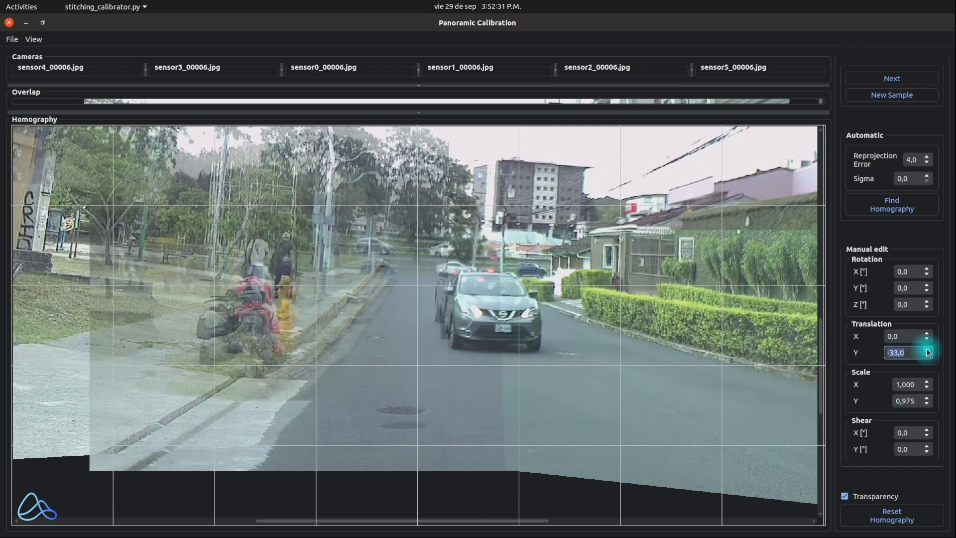
pyautogui.click(926, 350)
pyautogui.click(926, 350)
pyautogui.click(927, 350)
pyautogui.click(927, 351)
pyautogui.click(927, 351)
pyautogui.click(928, 350)
pyautogui.click(928, 351)
pyautogui.click(927, 351)
pyautogui.click(928, 351)
pyautogui.click(928, 350)
pyautogui.click(927, 351)
pyautogui.click(927, 350)
pyautogui.click(928, 350)
pyautogui.click(927, 351)
pyautogui.click(927, 350)
pyautogui.click(928, 351)
pyautogui.click(928, 351)
pyautogui.click(927, 350)
pyautogui.click(928, 351)
pyautogui.click(927, 351)
pyautogui.click(927, 351)
pyautogui.click(927, 351)
pyautogui.click(927, 351)
pyautogui.click(927, 351)
pyautogui.click(928, 350)
pyautogui.click(927, 351)
pyautogui.click(927, 351)
pyautogui.click(927, 351)
pyautogui.click(927, 351)
pyautogui.click(928, 351)
pyautogui.click(928, 351)
pyautogui.click(927, 350)
pyautogui.click(927, 350)
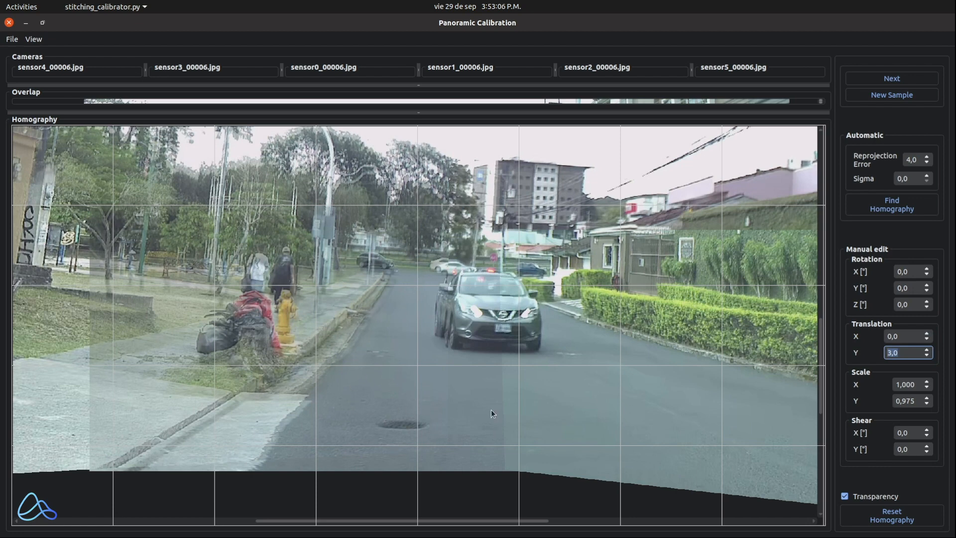
# Reduce the Y scale to 0,969 and compensate by raising the Y translation to 12,0
pyautogui.click(928, 405)
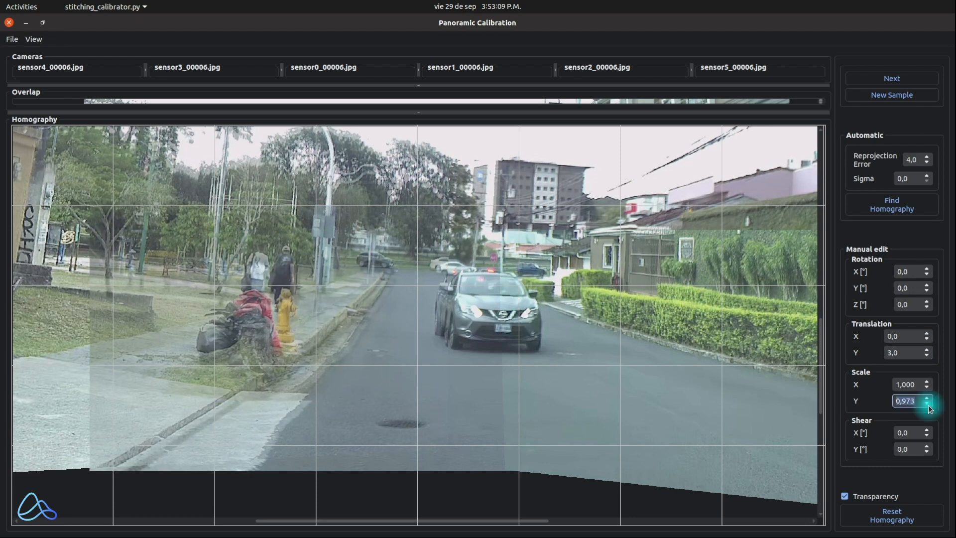
pyautogui.click(928, 405)
pyautogui.click(928, 351)
pyautogui.click(928, 351)
pyautogui.click(929, 350)
pyautogui.click(928, 351)
pyautogui.click(929, 351)
pyautogui.click(929, 350)
pyautogui.click(928, 351)
pyautogui.click(928, 351)
pyautogui.click(928, 351)
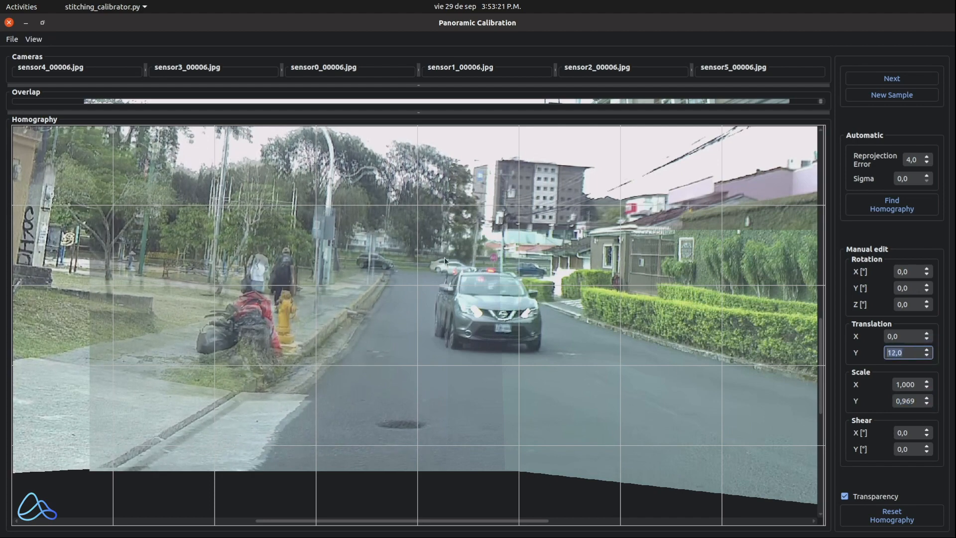
# Examine the oncoming car closely and reduce the Y scale to 0,962
pyautogui.scroll(3, 453, 262)
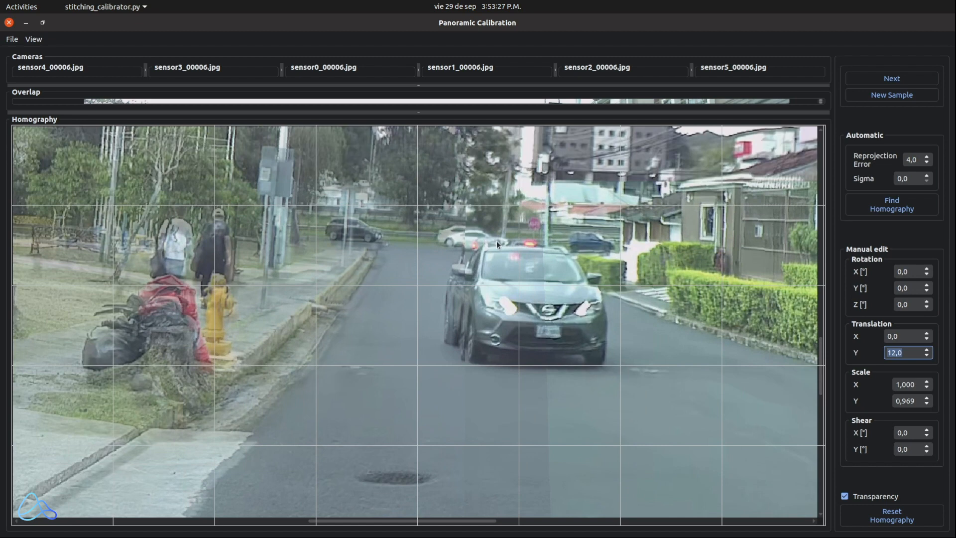
pyautogui.click(927, 404)
pyautogui.click(927, 405)
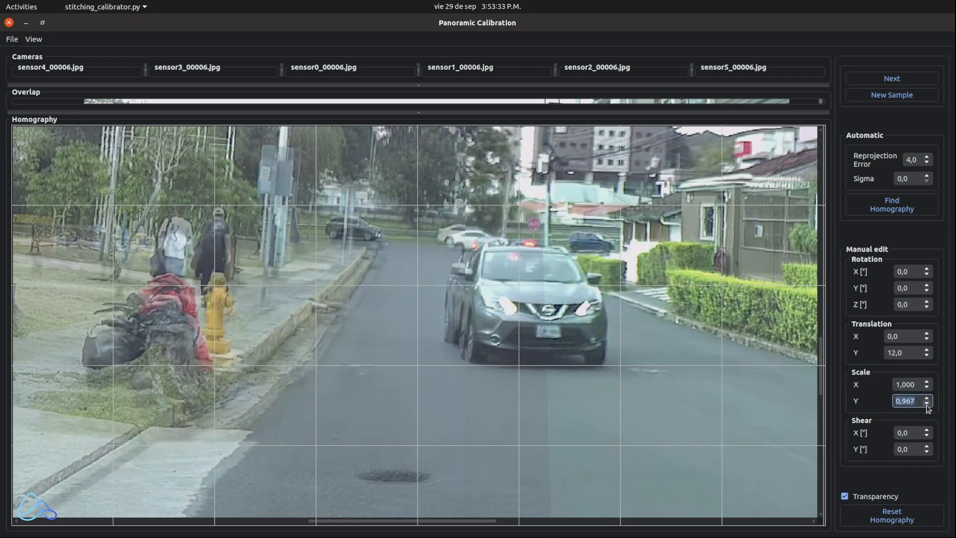
pyautogui.click(927, 404)
pyautogui.click(927, 405)
pyautogui.click(927, 404)
pyautogui.click(927, 404)
pyautogui.click(927, 405)
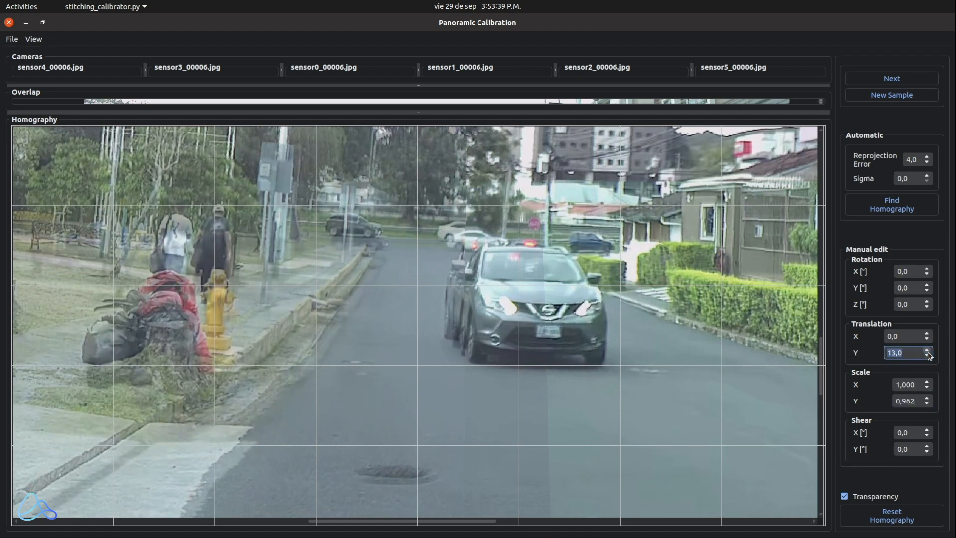
# Raise the Y translation step by step past 21,0 to realign the manhole and the cars in the background
pyautogui.click(928, 351)
pyautogui.click(928, 351)
pyautogui.click(928, 351)
pyautogui.click(928, 351)
pyautogui.click(928, 351)
pyautogui.click(928, 351)
pyautogui.click(928, 350)
pyautogui.click(928, 351)
pyautogui.click(928, 350)
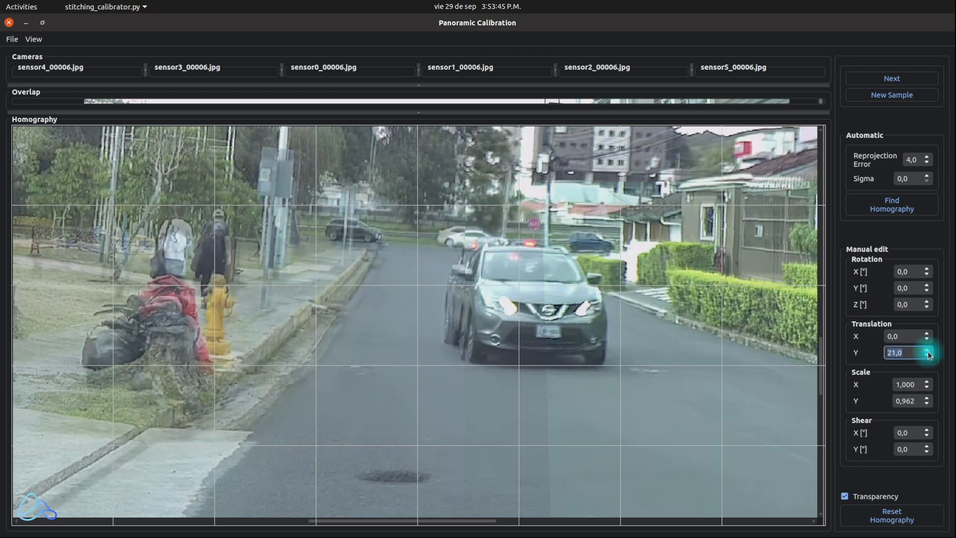
pyautogui.click(928, 350)
pyautogui.click(928, 350)
pyautogui.click(928, 350)
# Reduce the Y scale to 0,959 and raise the Y translation to 29,0
pyautogui.click(927, 404)
pyautogui.click(927, 405)
pyautogui.click(927, 404)
pyautogui.click(928, 351)
pyautogui.click(928, 350)
pyautogui.click(928, 351)
pyautogui.click(928, 350)
pyautogui.click(928, 350)
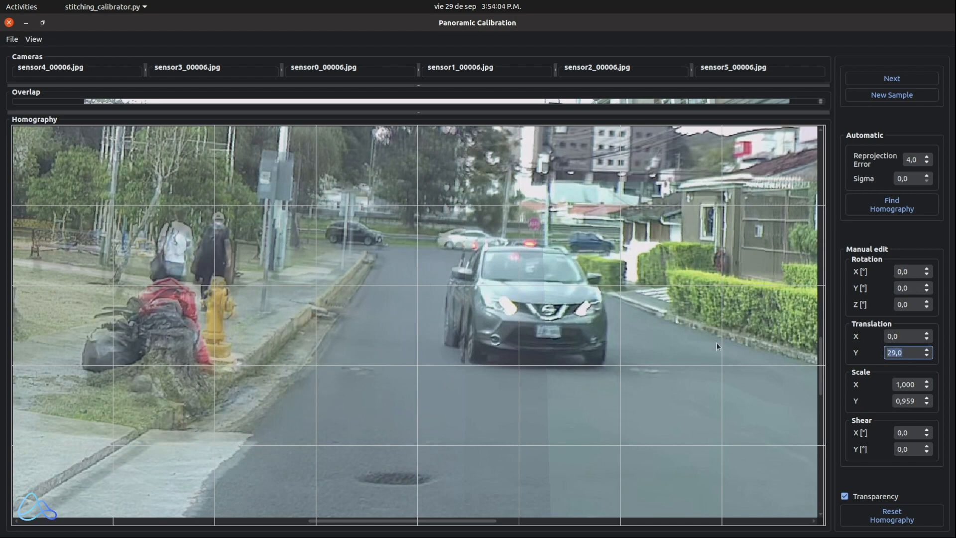
# Raise the X translation step by step to 14,0 to merge the doubled edges of the oncoming car
pyautogui.click(928, 334)
pyautogui.click(928, 334)
pyautogui.click(928, 334)
pyautogui.click(928, 334)
pyautogui.click(928, 334)
pyautogui.click(928, 334)
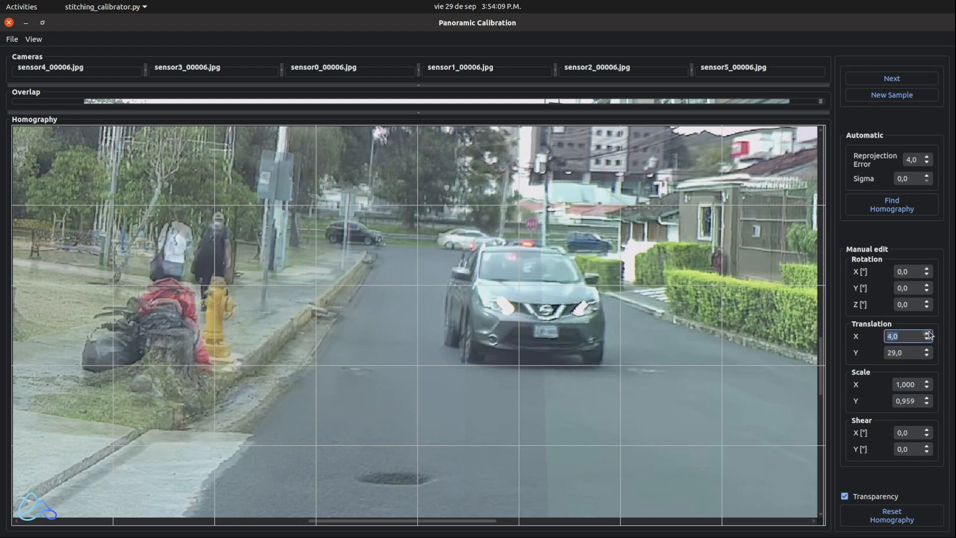
pyautogui.click(928, 334)
pyautogui.click(928, 333)
pyautogui.click(929, 334)
pyautogui.click(928, 333)
pyautogui.click(928, 334)
pyautogui.click(929, 334)
pyautogui.click(929, 334)
pyautogui.click(928, 334)
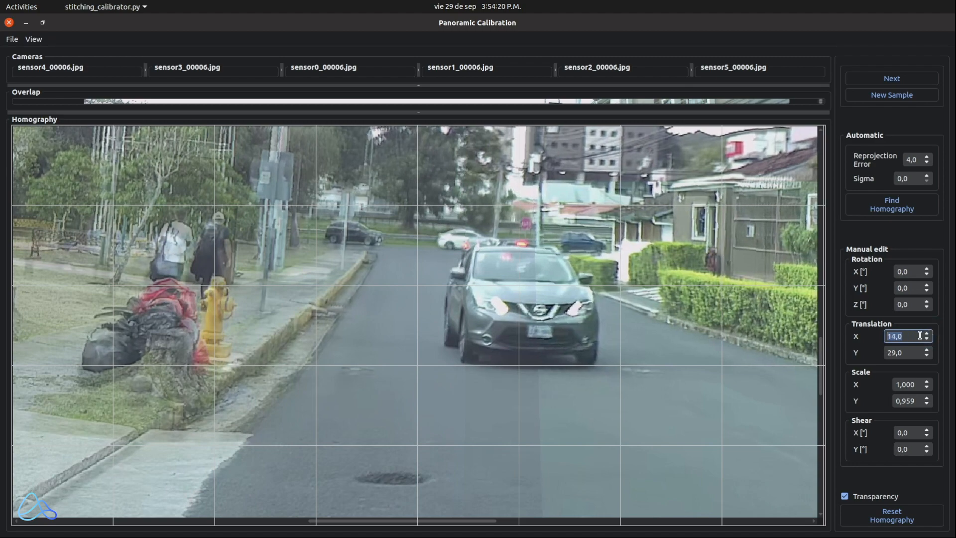
# Compare the seam around the oncoming car with transparency switched on and off
pyautogui.click(845, 497)
pyautogui.click(845, 497)
pyautogui.click(845, 497)
pyautogui.click(846, 497)
pyautogui.click(846, 497)
pyautogui.click(846, 497)
# Try small Z rotations in both directions and set the Z rotation to 0,1°
pyautogui.click(928, 308)
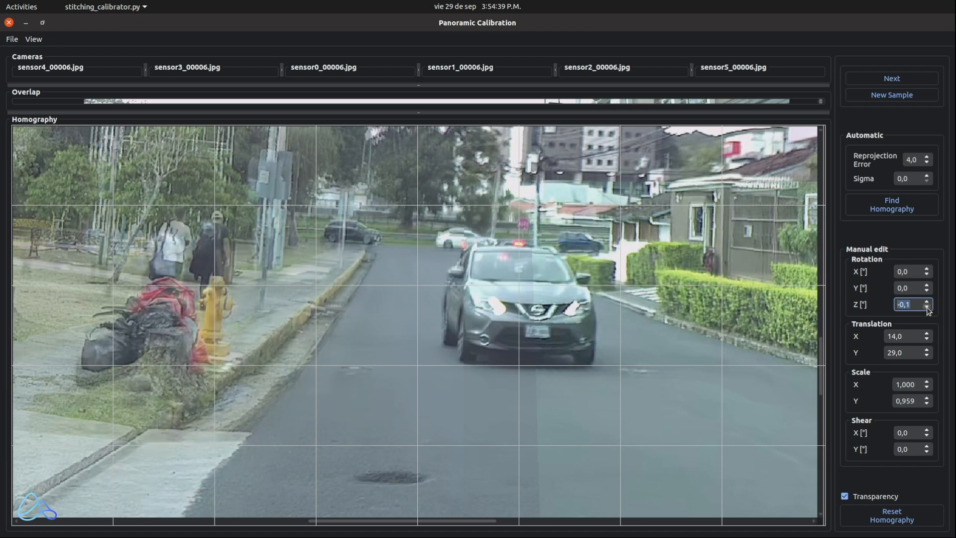
pyautogui.click(927, 302)
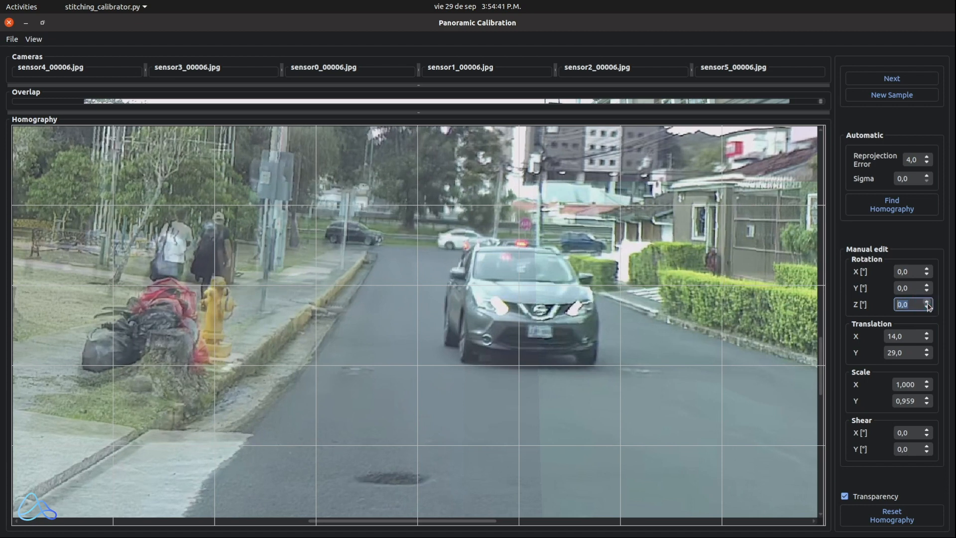
pyautogui.click(929, 303)
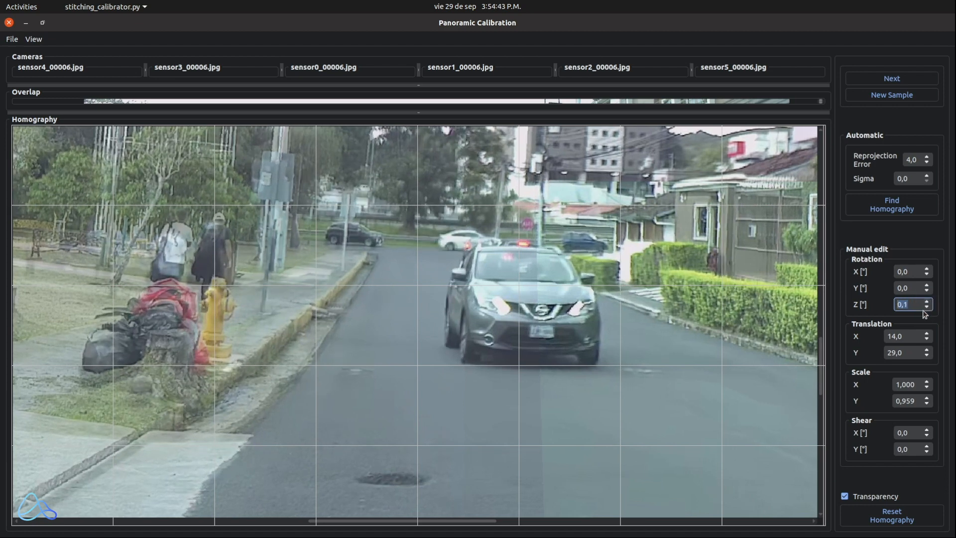
# Check the rotated stitch by toggling transparency, leaving it switched off
pyautogui.click(845, 497)
pyautogui.click(846, 497)
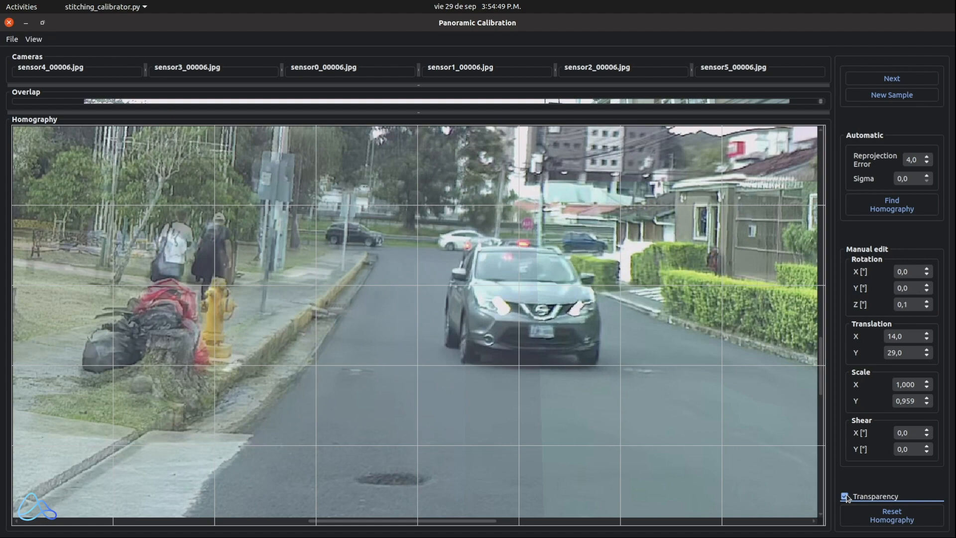
pyautogui.click(846, 497)
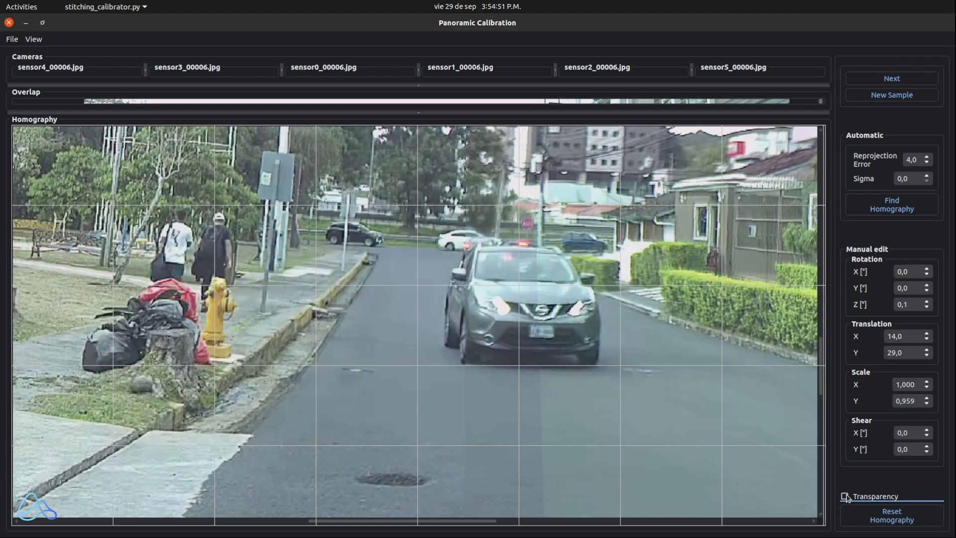
pyautogui.click(845, 497)
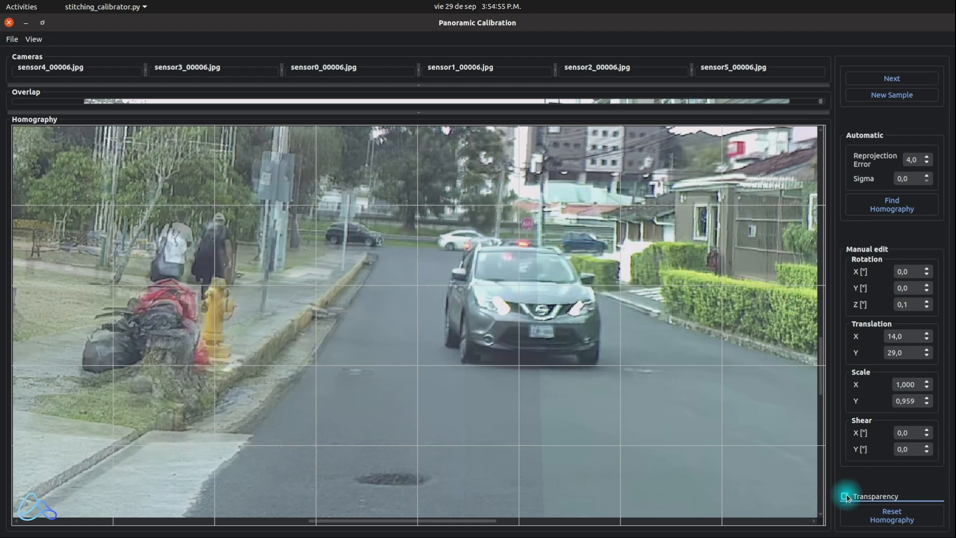
pyautogui.click(846, 497)
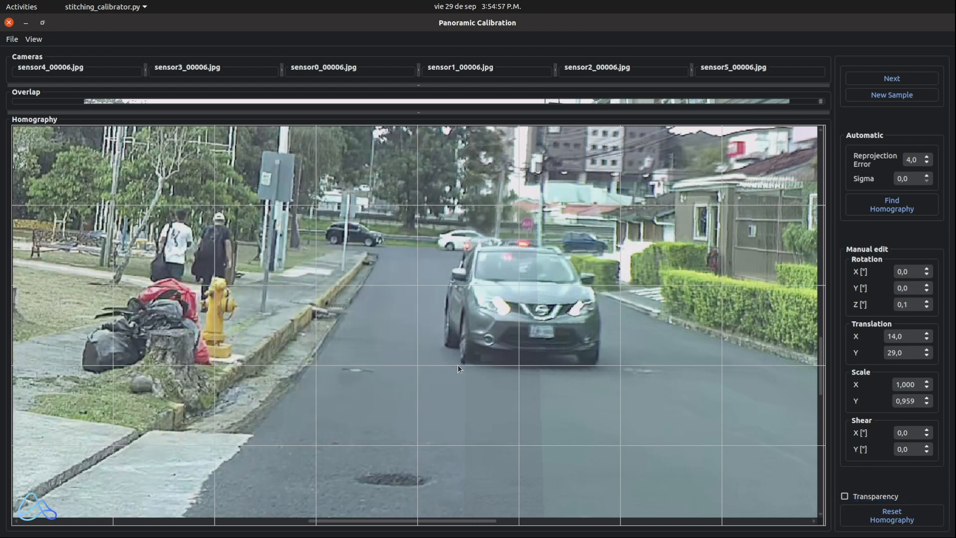
# Fine-tune the Y scale to 0,958 while checking the car's wheels and bumper at close range
pyautogui.click(927, 405)
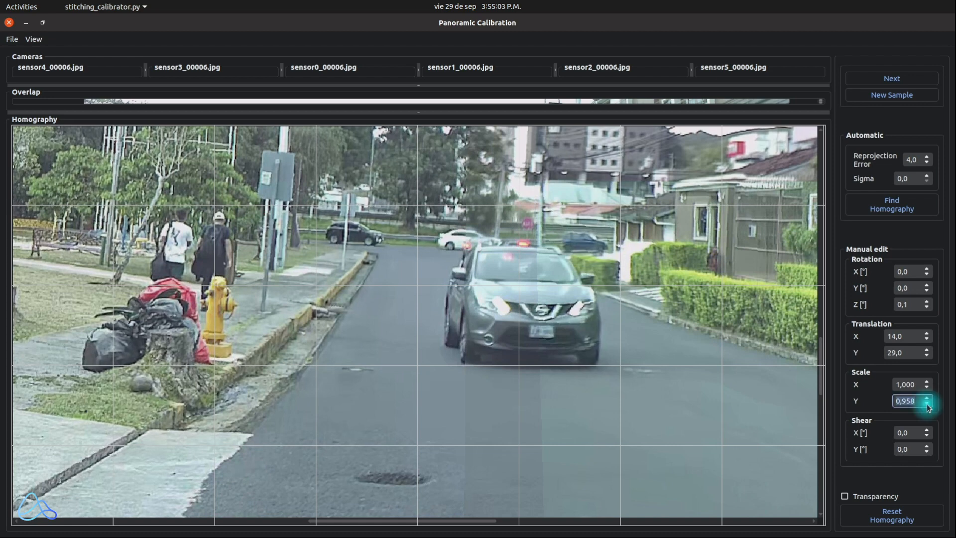
pyautogui.click(928, 405)
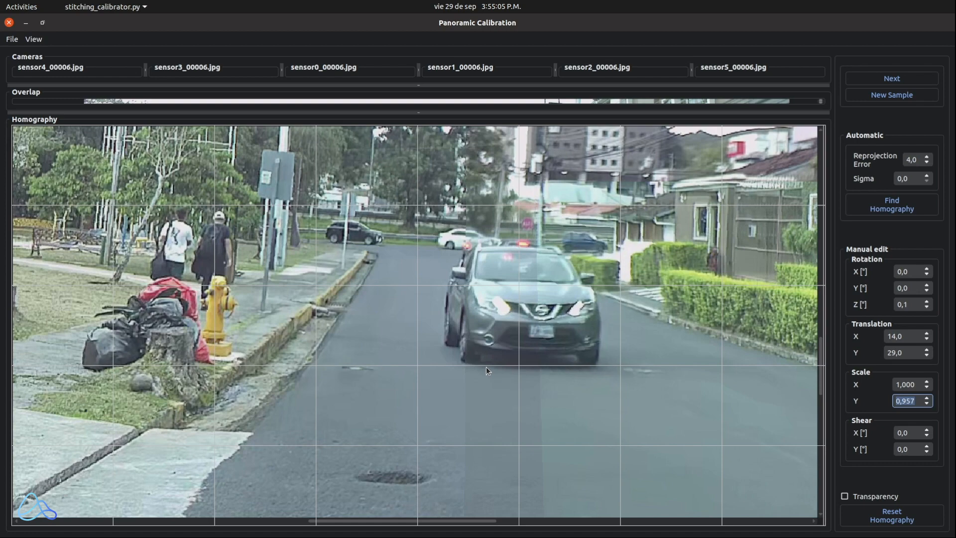
pyautogui.scroll(3, 474, 361)
pyautogui.moveTo(568, 423); pyautogui.dragTo(544, 411)
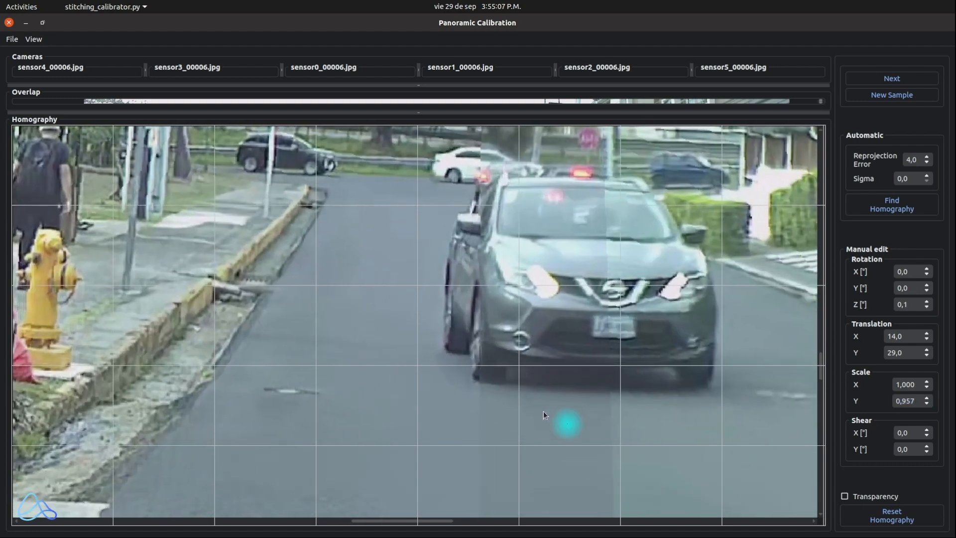
pyautogui.click(927, 402)
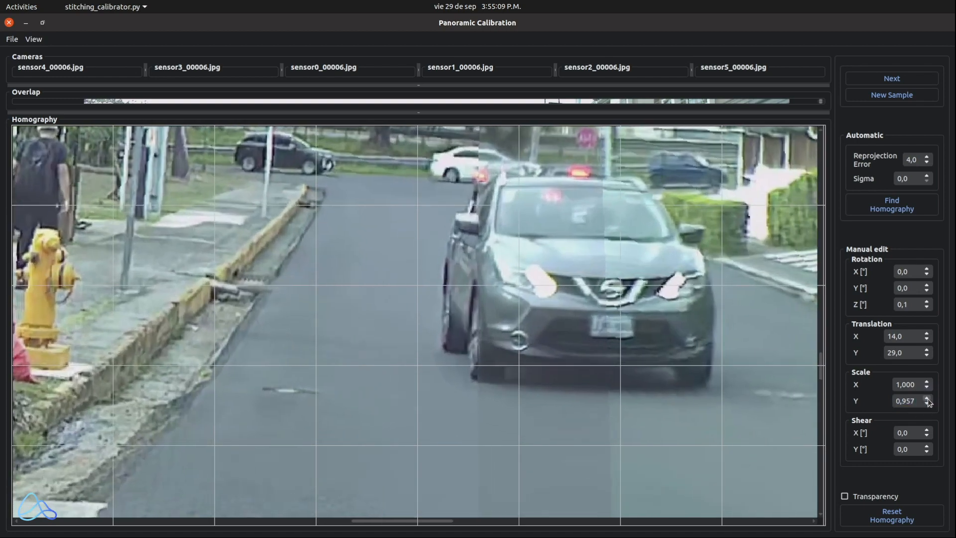
pyautogui.click(927, 399)
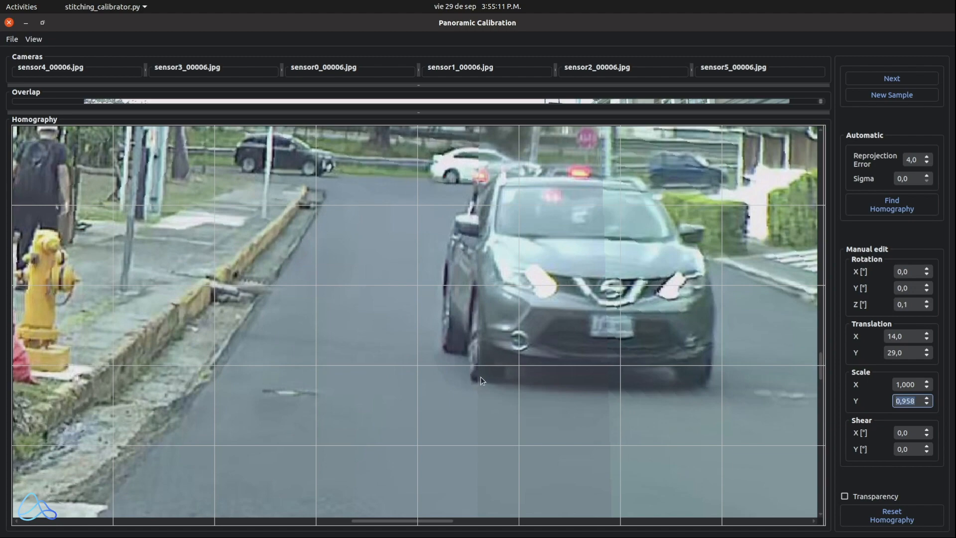
pyautogui.scroll(-3, 480, 377)
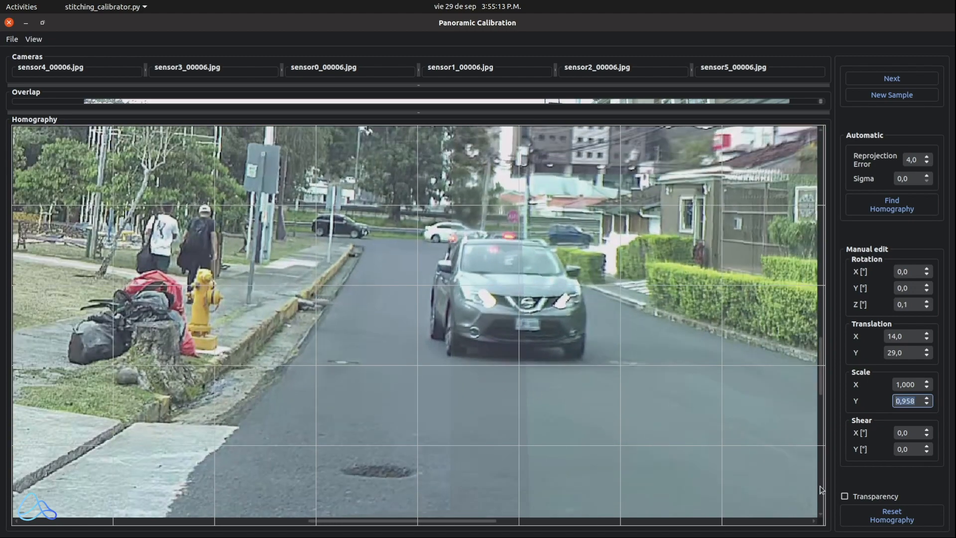
# Switch transparency back on and review the complete six-sensor panorama
pyautogui.click(845, 497)
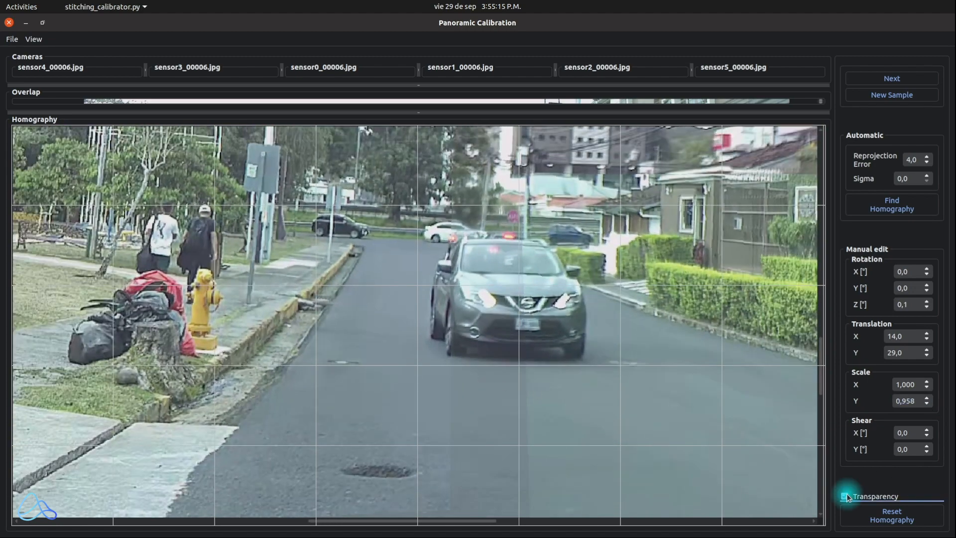
pyautogui.click(847, 497)
pyautogui.click(845, 496)
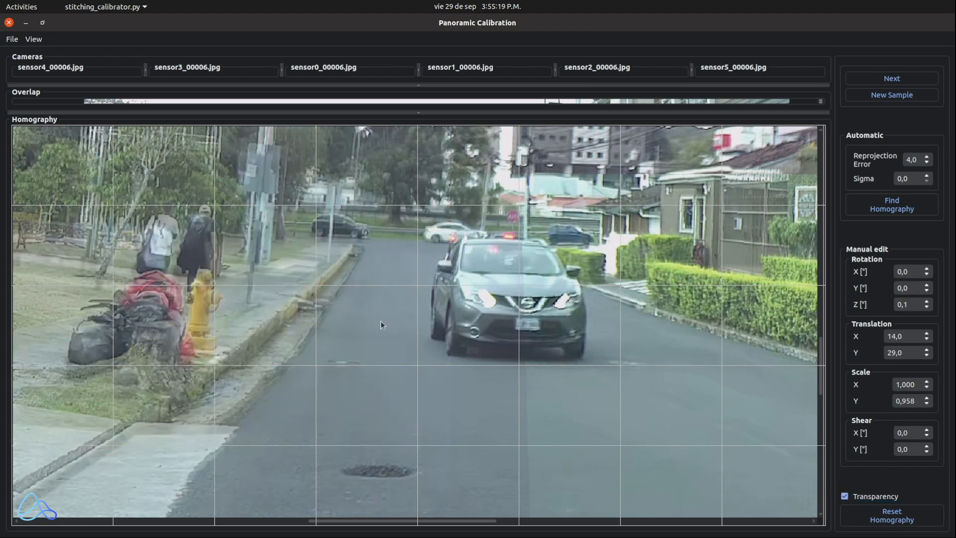
pyautogui.scroll(-5, 355, 308)
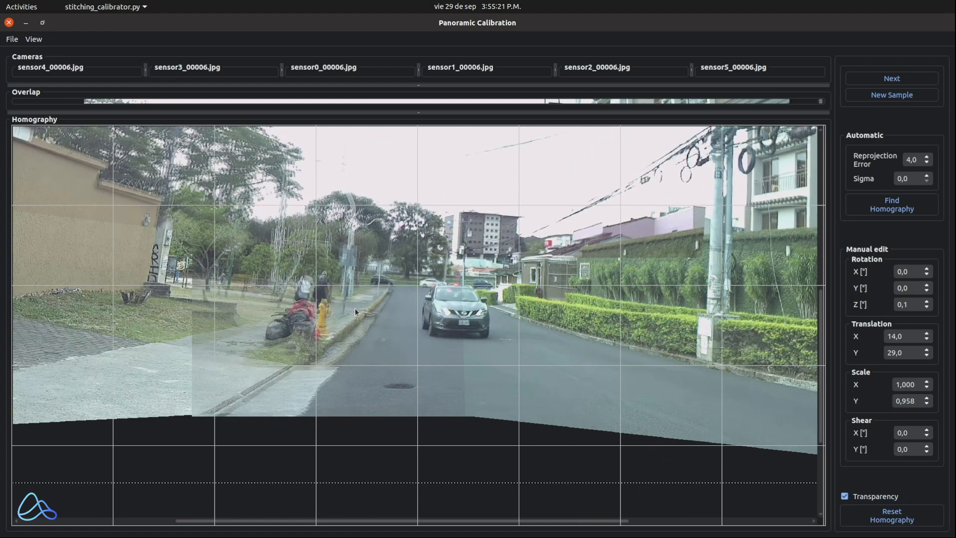
pyautogui.scroll(-5, 354, 308)
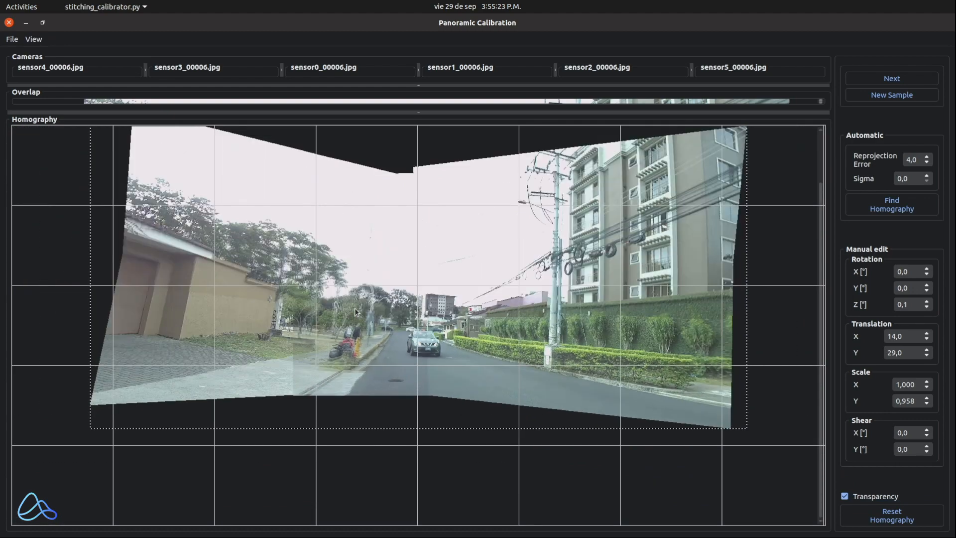
pyautogui.moveTo(437, 314); pyautogui.dragTo(423, 366)
pyautogui.scroll(1, 414, 376)
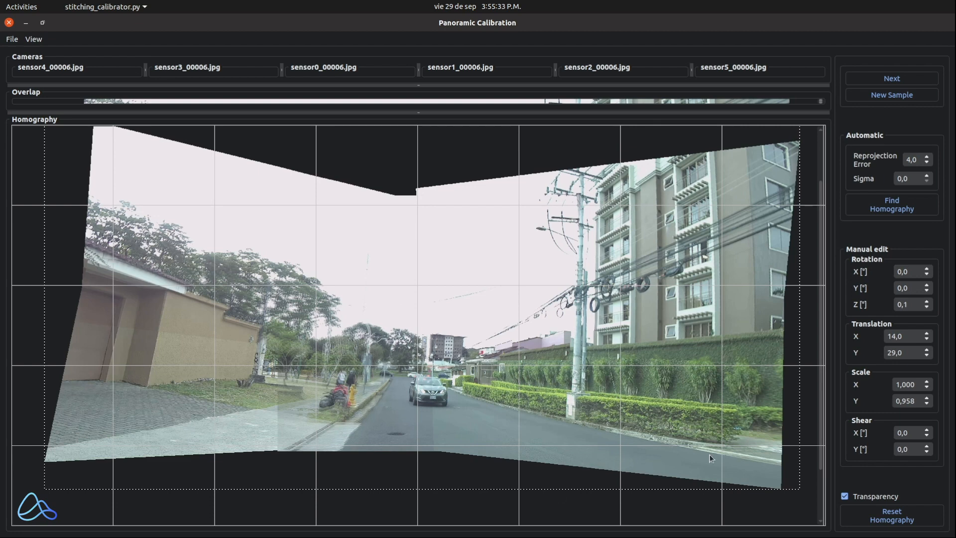
# Save the calibrated homographies as result.json in the stitching-calibrator pictures folder
pyautogui.click(12, 39)
pyautogui.click(13, 70)
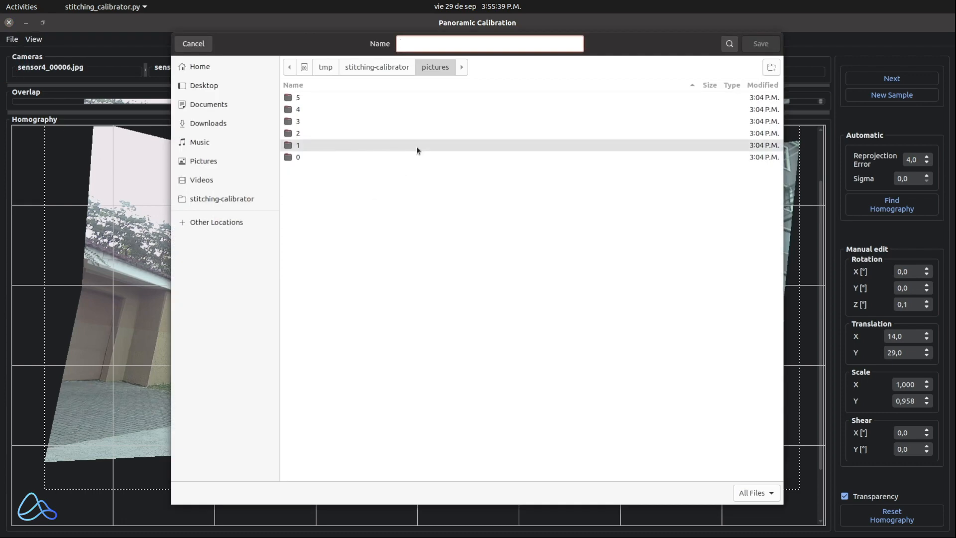
pyautogui.write('result')
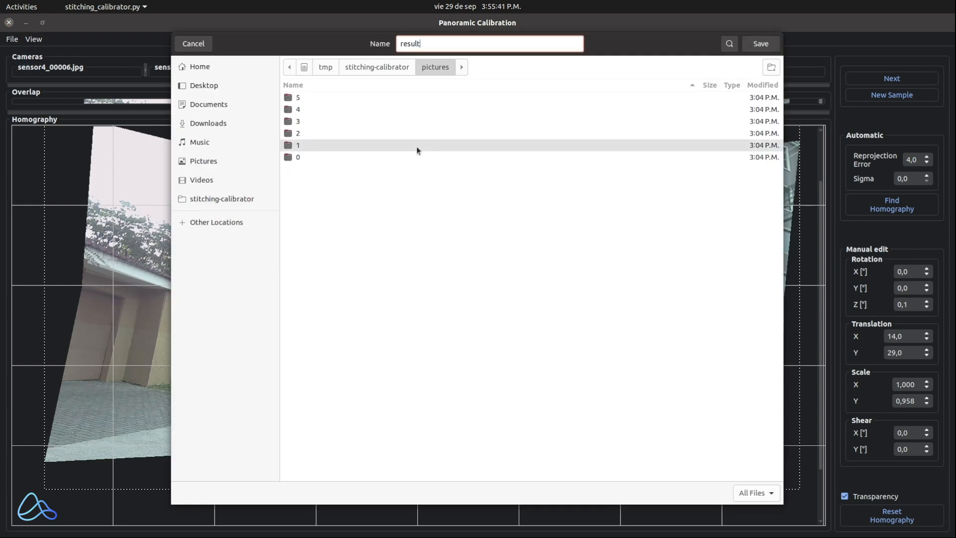
pyautogui.write('.json')
pyautogui.click(763, 44)
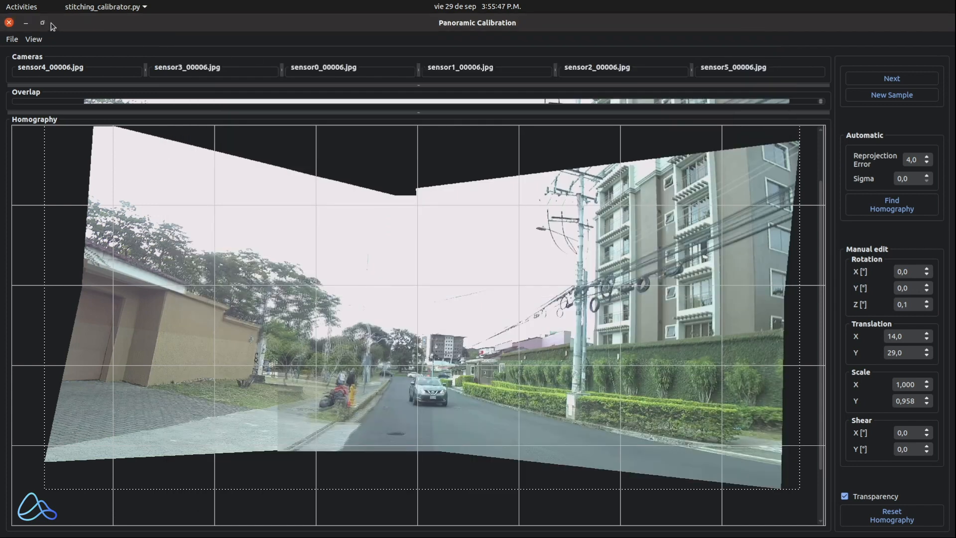
# Switch to the terminal, print result.json with cat, and review the homography matrices for every target image
pyautogui.click(24, 23)
pyautogui.write('cat result.json')
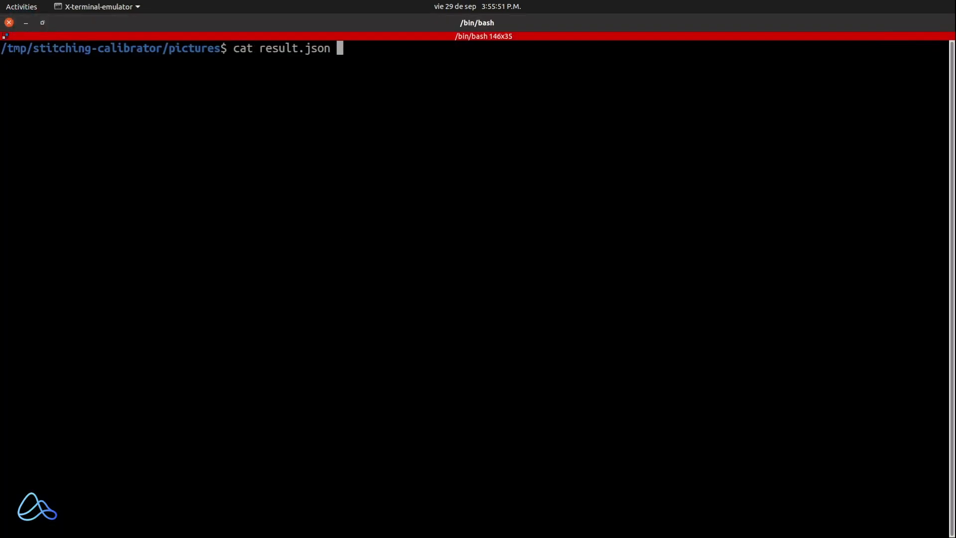
pyautogui.press('Return')
pyautogui.scroll(18, 276, 379)
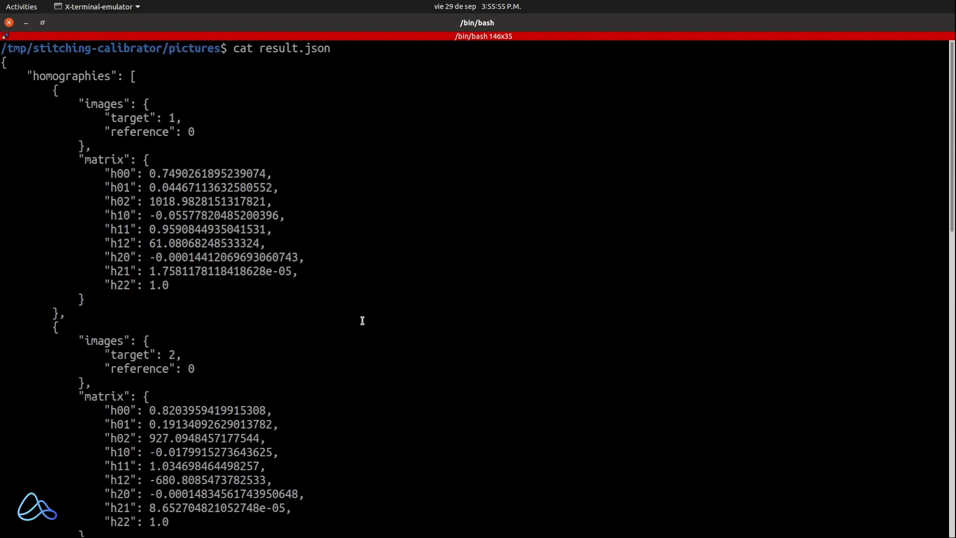
pyautogui.scroll(-3, 362, 321)
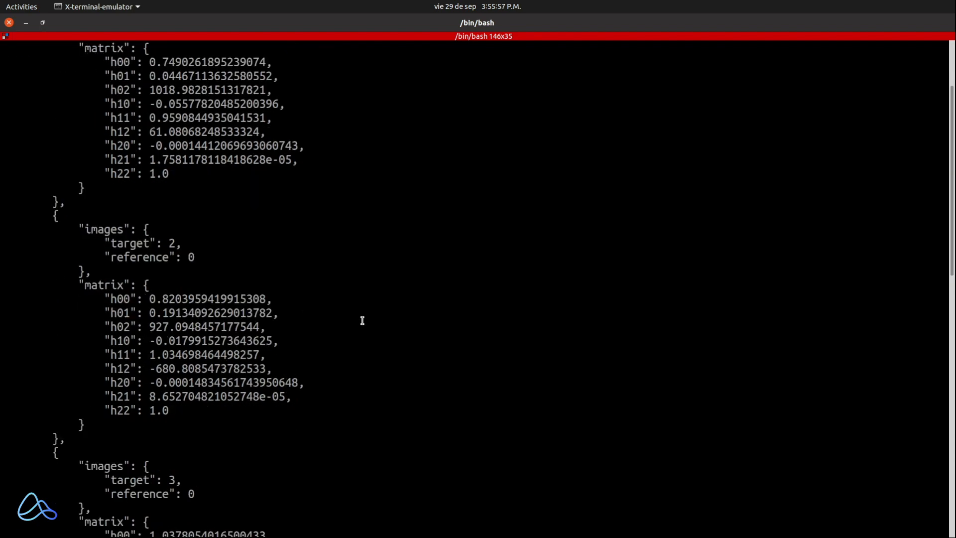
pyautogui.scroll(-6, 362, 320)
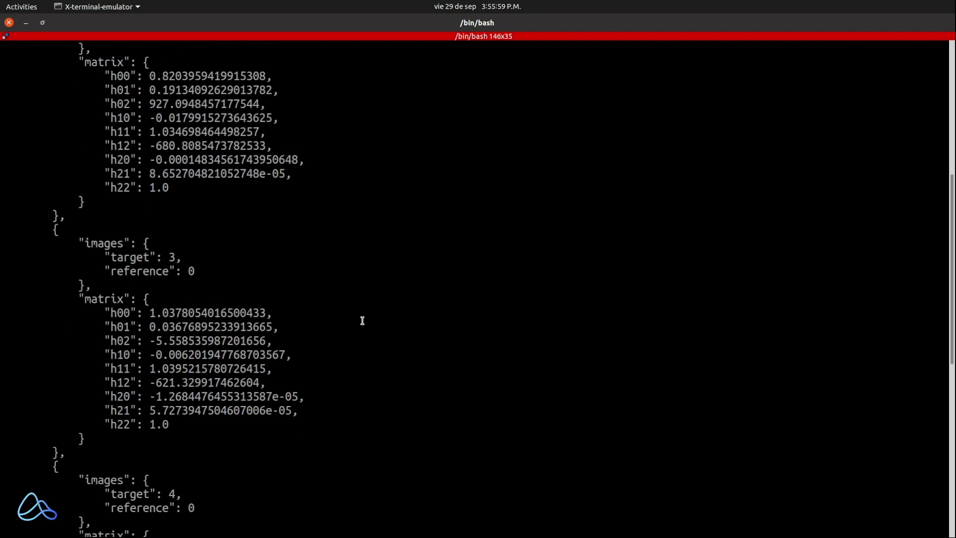
pyautogui.scroll(-6, 362, 321)
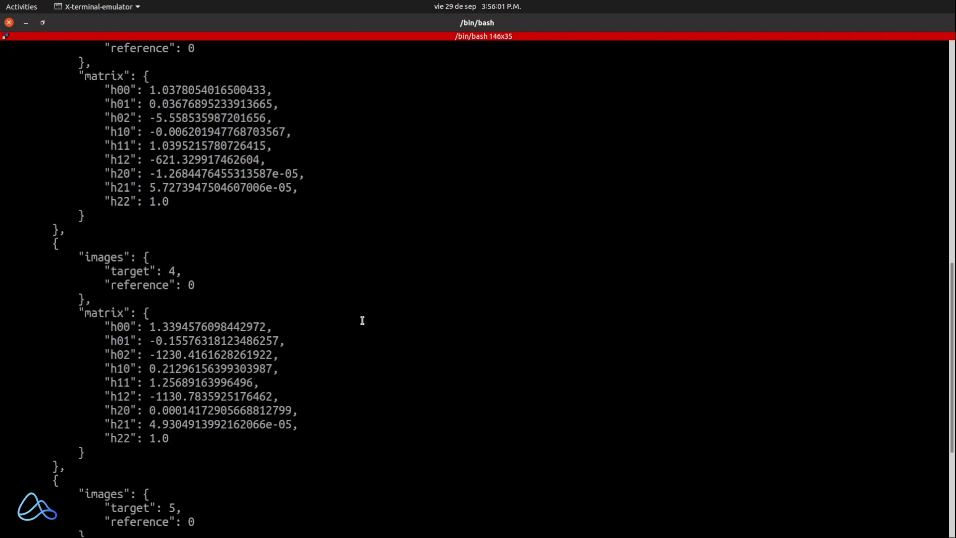
pyautogui.scroll(-4, 362, 321)
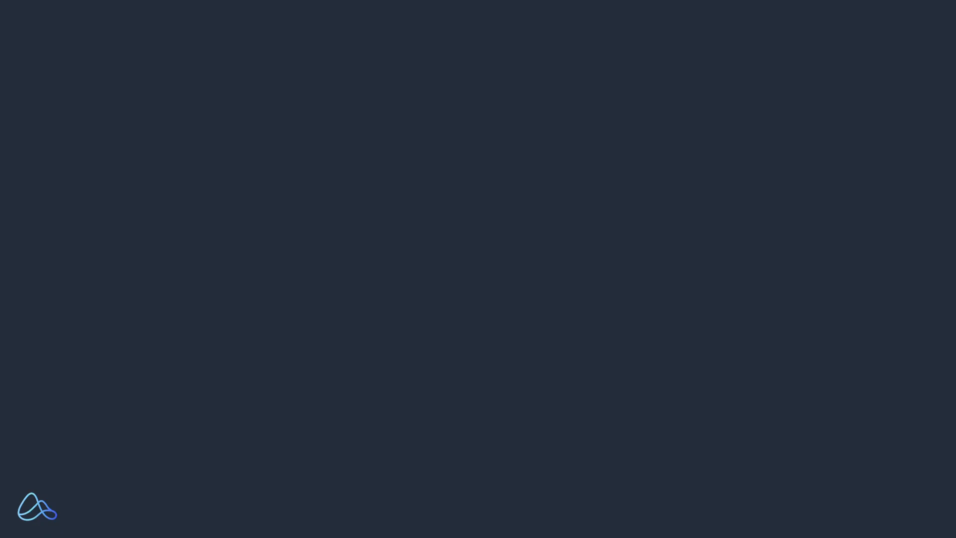